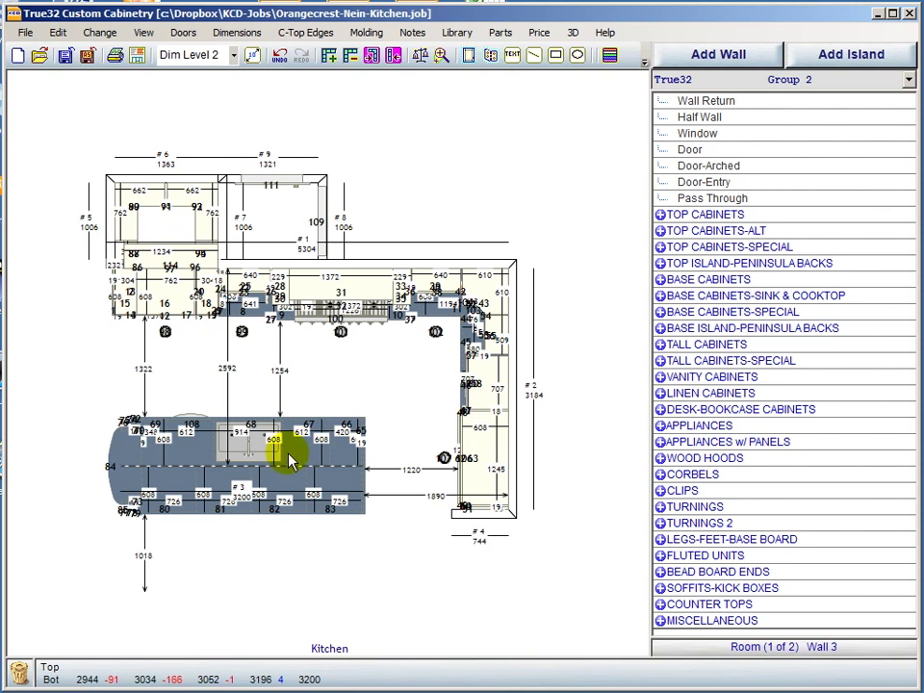
Step: Show the elevation of Wall 3 in the Kitchen and expand the Base Cabinets-Special library group
left_click(595, 356)
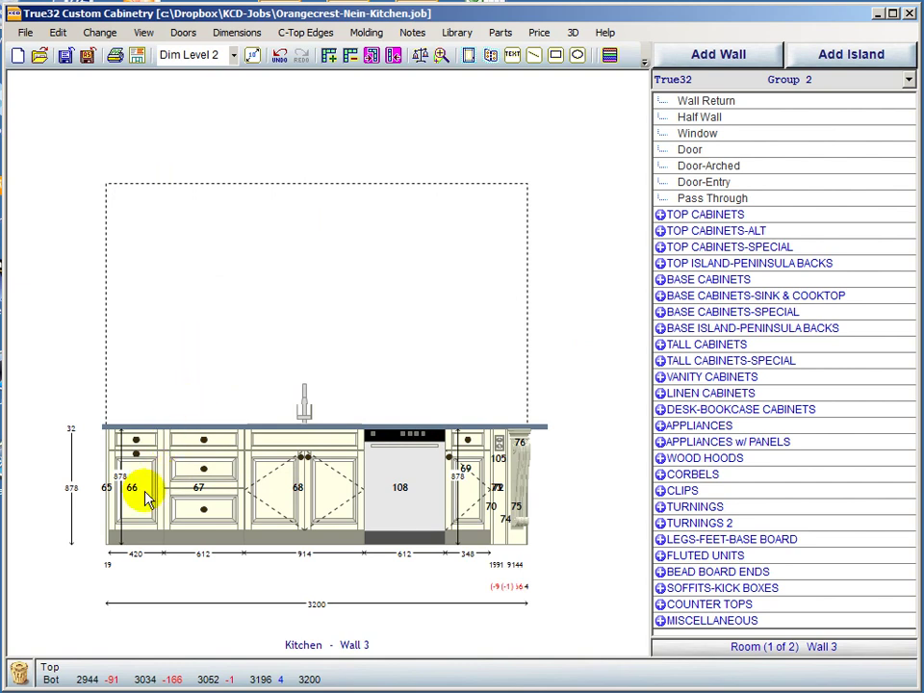
left_click(664, 314)
left_click(661, 313)
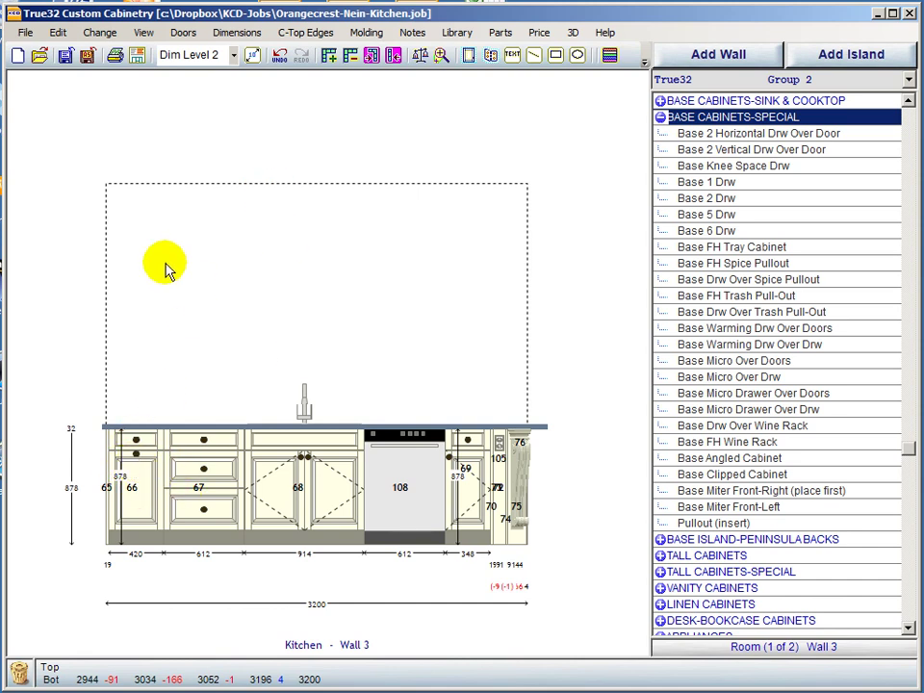
Step: Set up a parts cut-list with the T32 PartsListing method, including only unit 67, the Base 3 Drw cabinet in the Kitchen
left_click(499, 35)
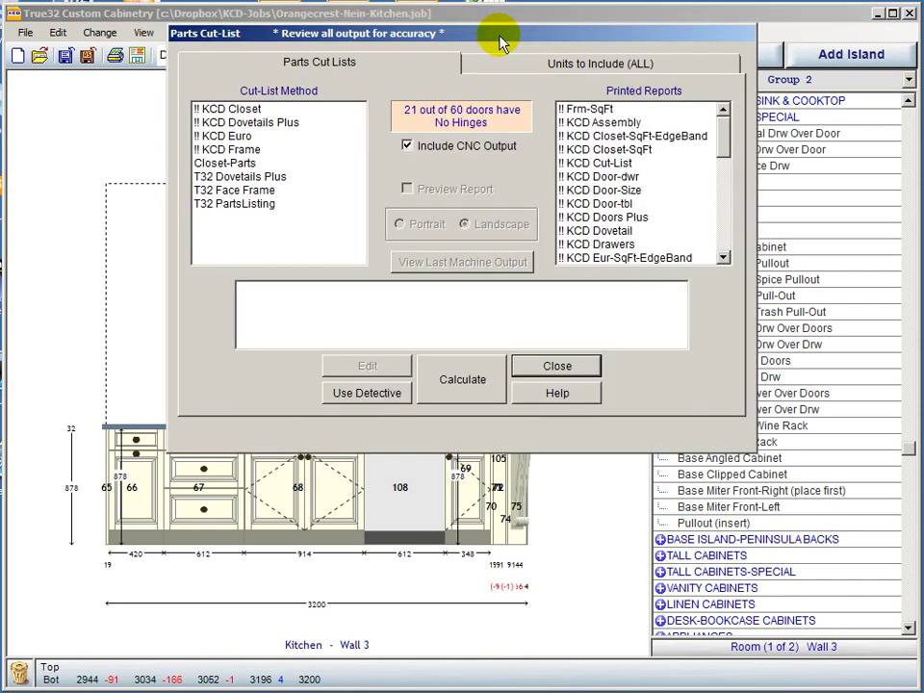
left_click(230, 205)
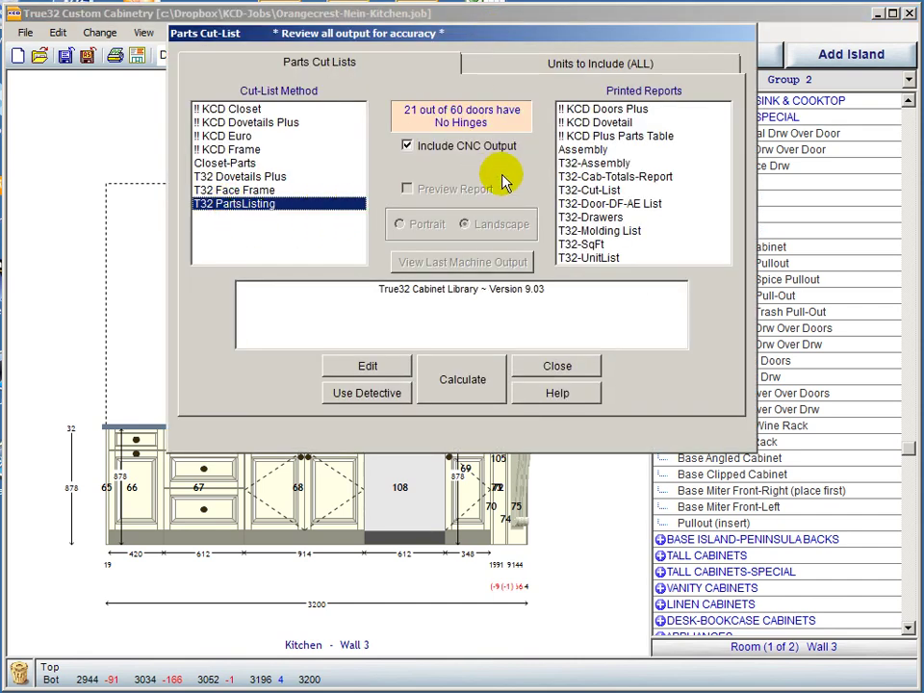
left_click(553, 62)
left_click(326, 119)
left_click(724, 128)
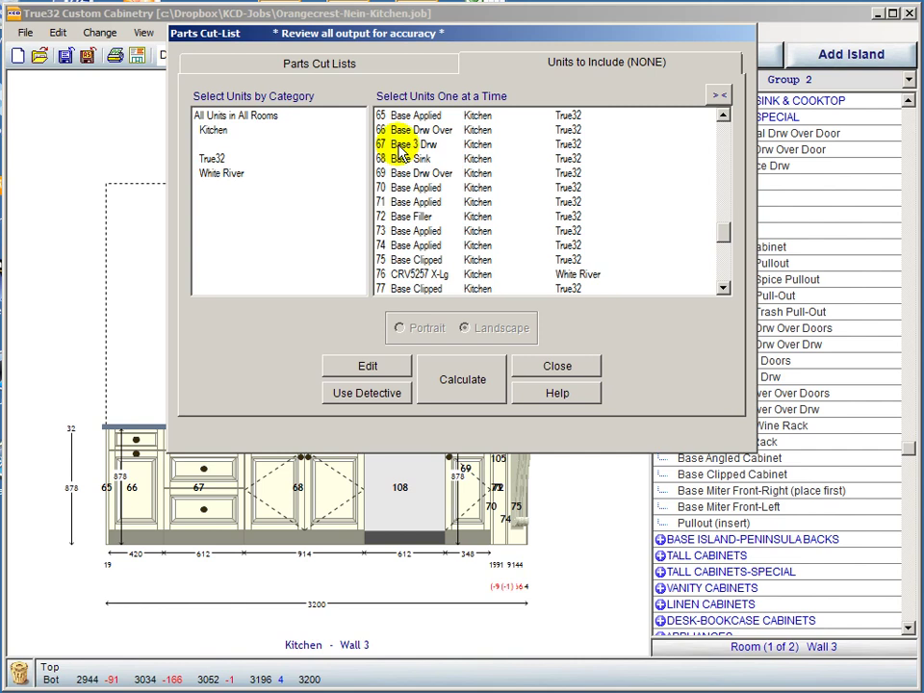
left_click(400, 145)
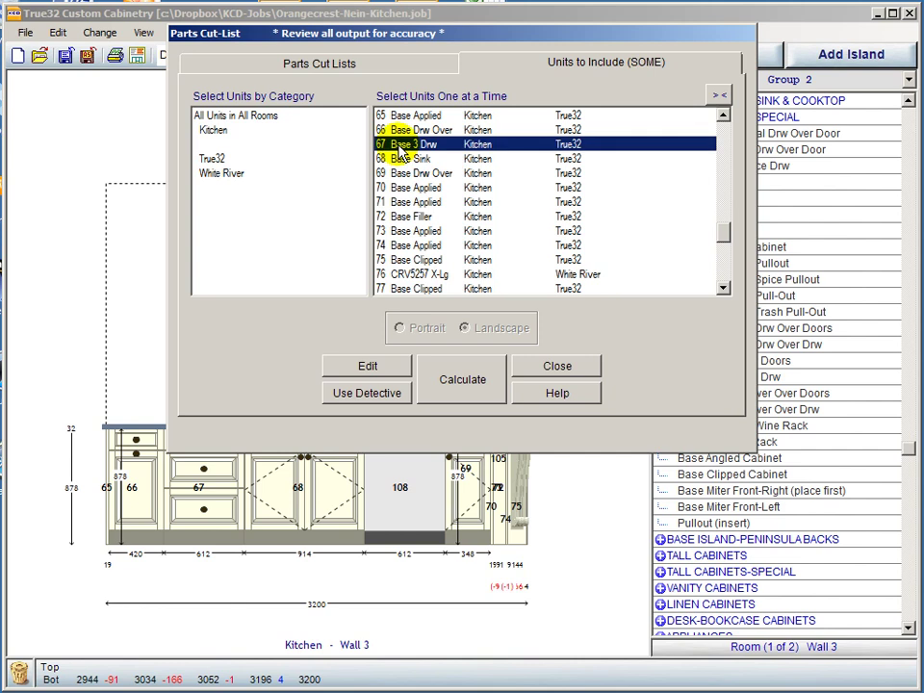
Step: Calculate the cut-list, choosing Zargen1 as both the drawer box and the pullout box construction method
left_click(464, 381)
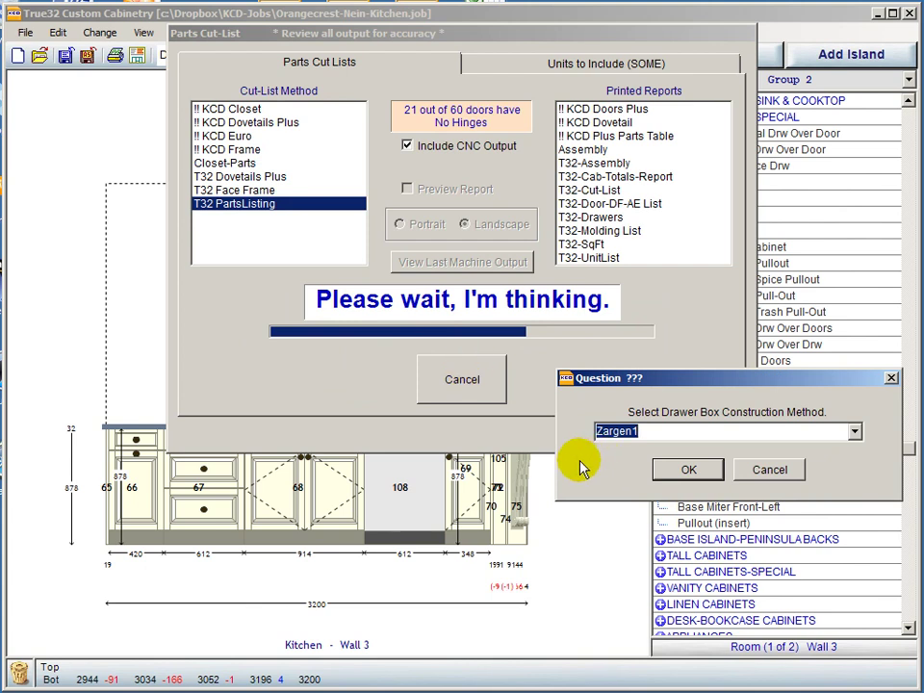
left_click(855, 434)
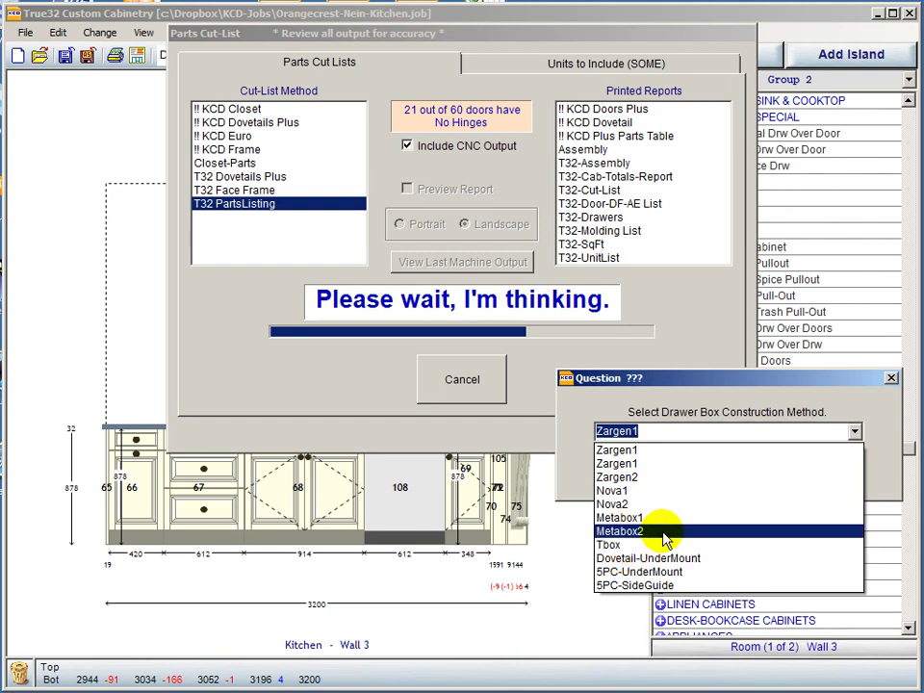
left_click(643, 453)
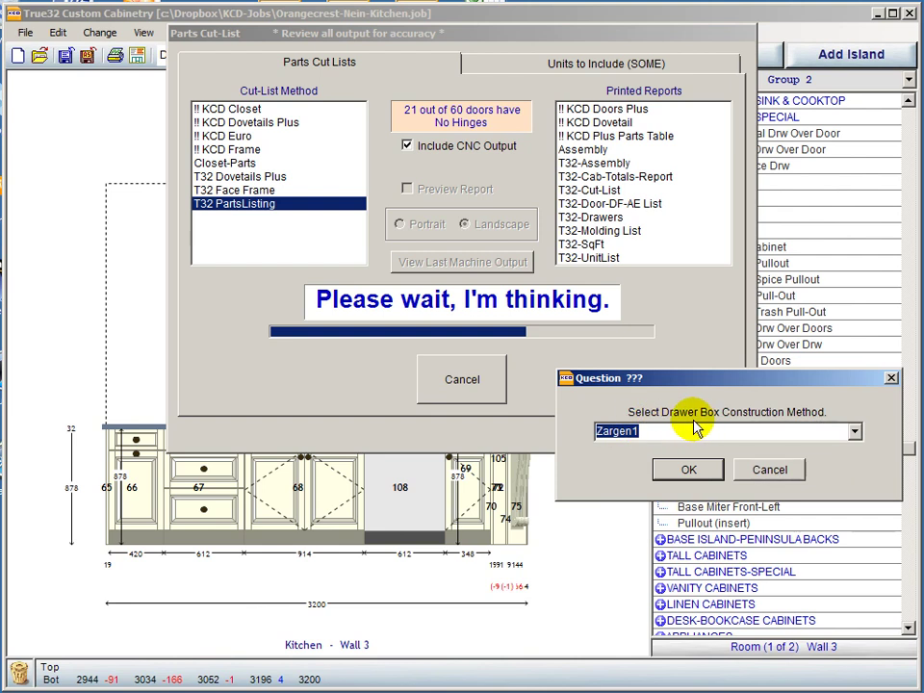
left_click(673, 472)
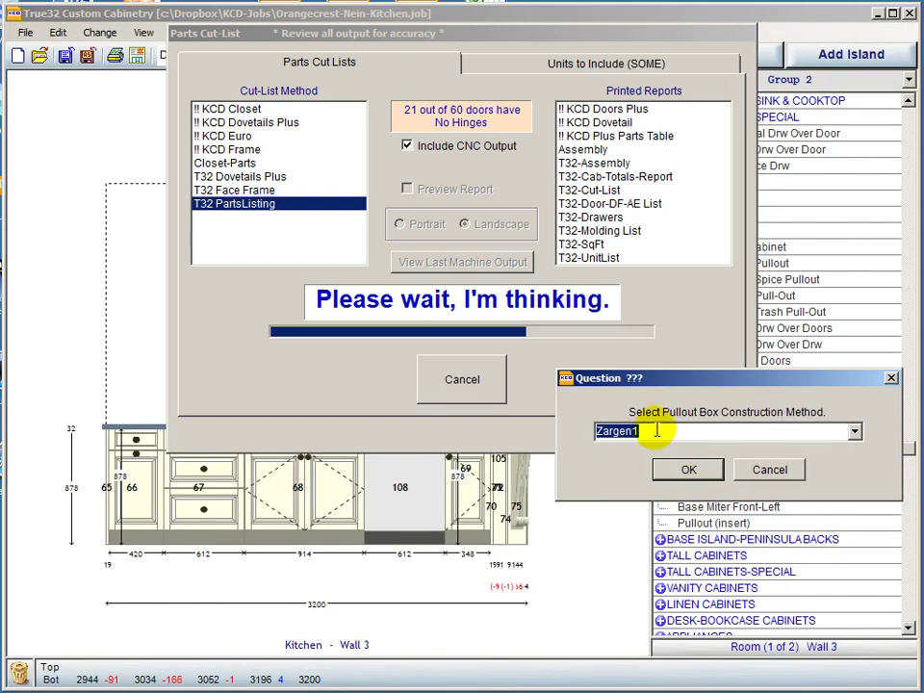
left_click(688, 472)
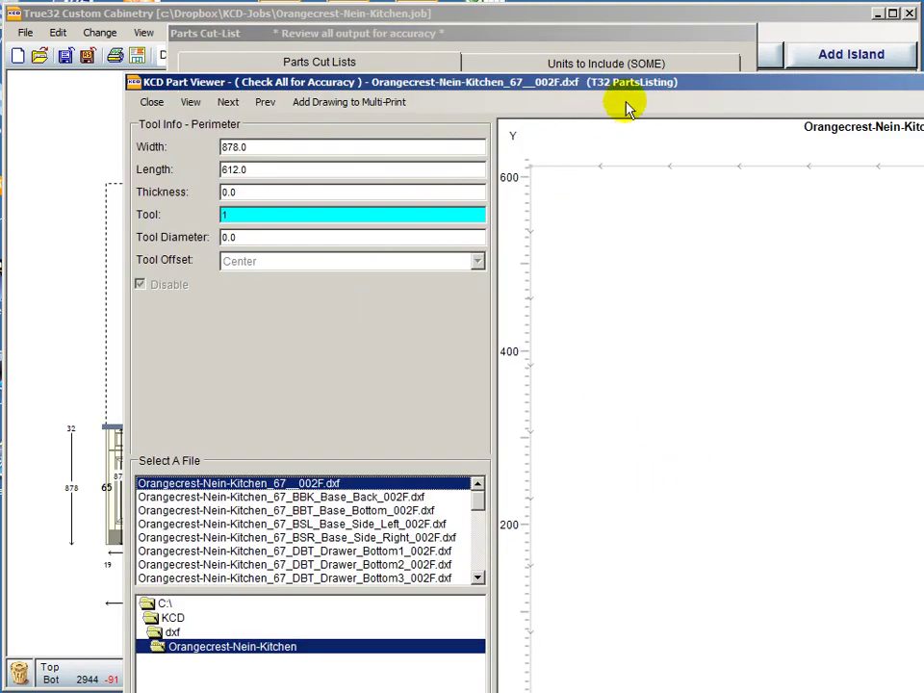
Step: Examine the DXF drawings of unit 67's base back, base bottom, left side and right side
left_click_drag(644, 85, 528, 19)
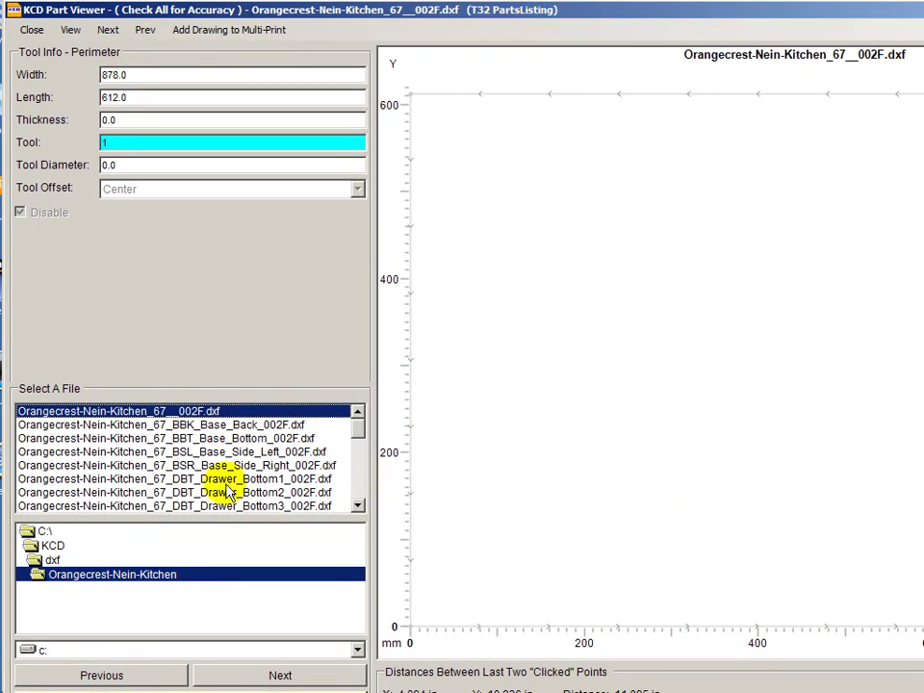
left_click(186, 429)
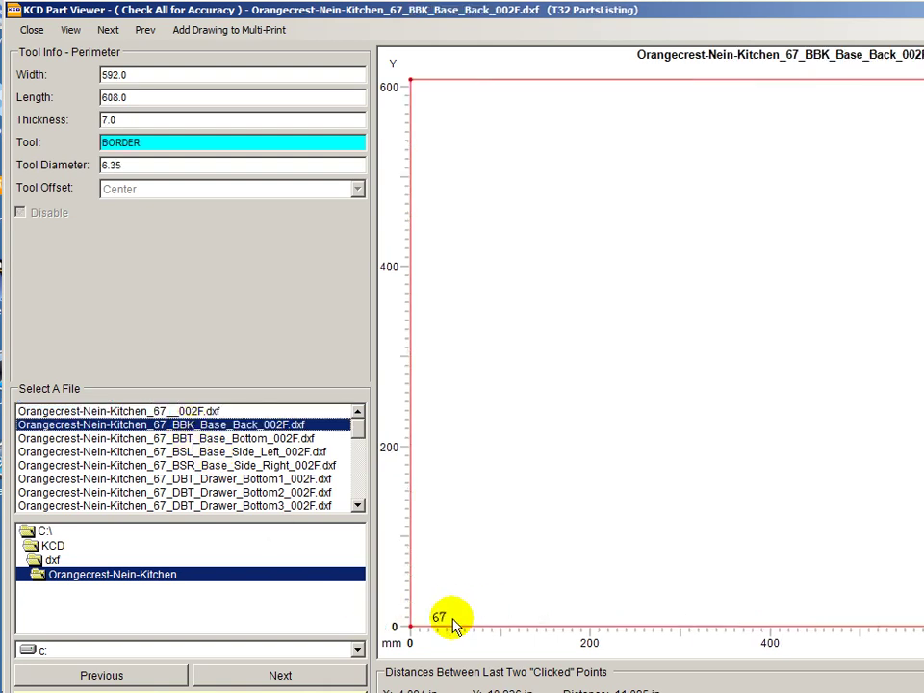
left_click(188, 438)
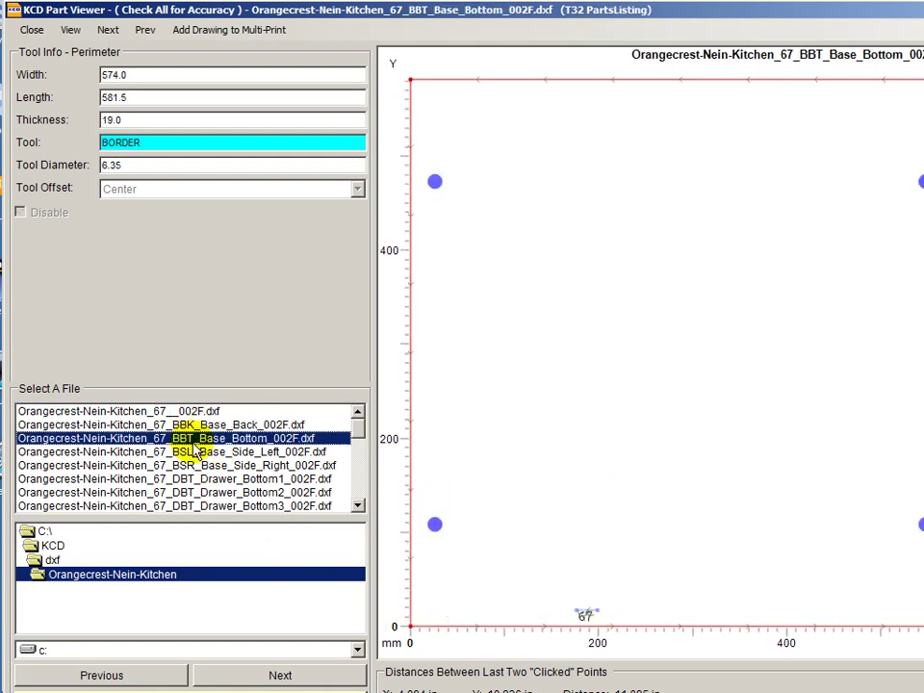
left_click(576, 631)
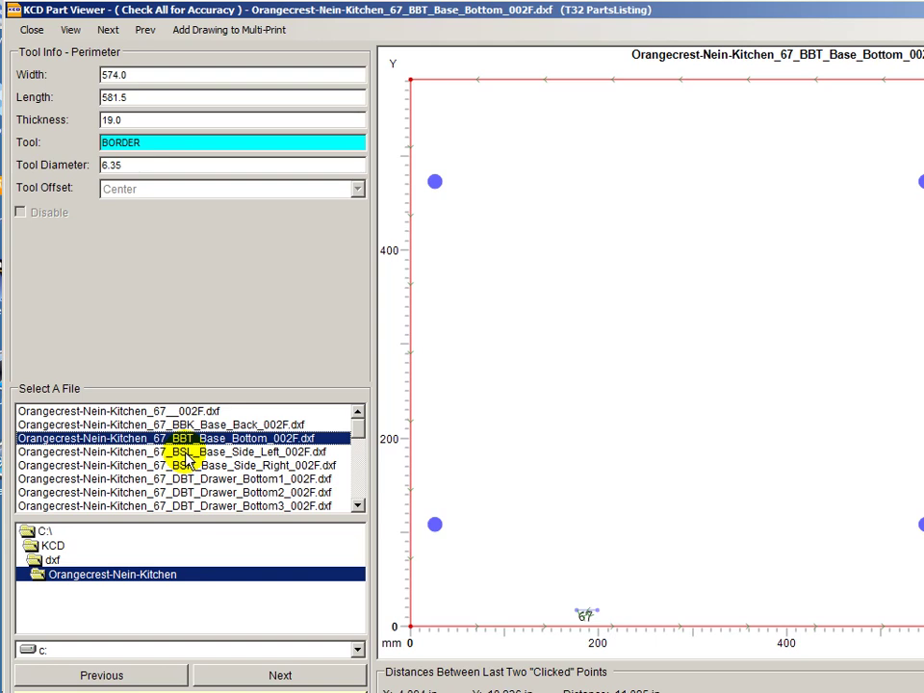
left_click(186, 452)
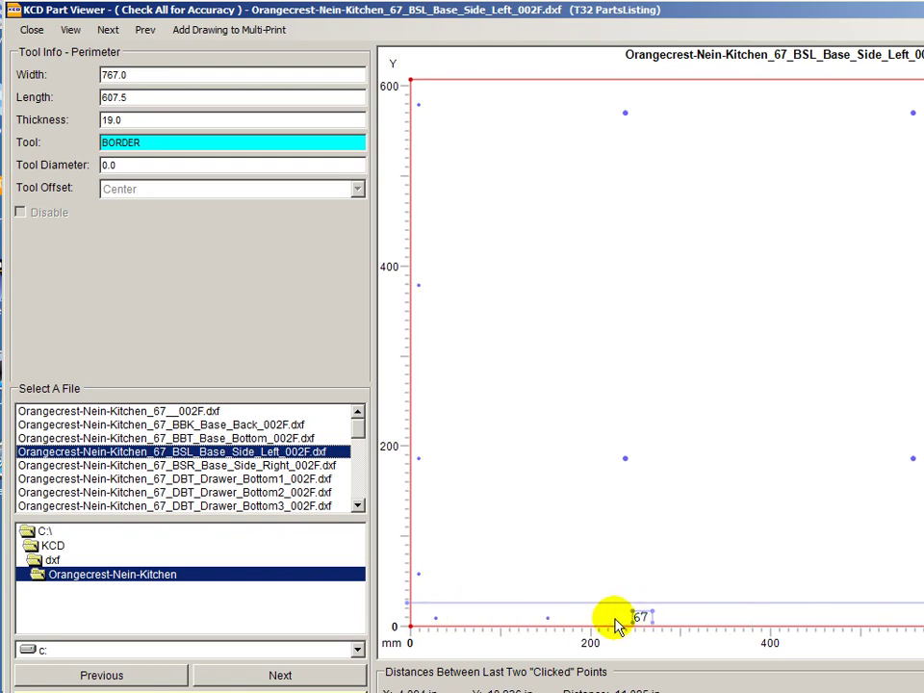
left_click(172, 467)
Step: Examine the DXF drawing of unit 67's first drawer bottom and review the neighbouring drawer part files
scroll(178, 469, "down", 1)
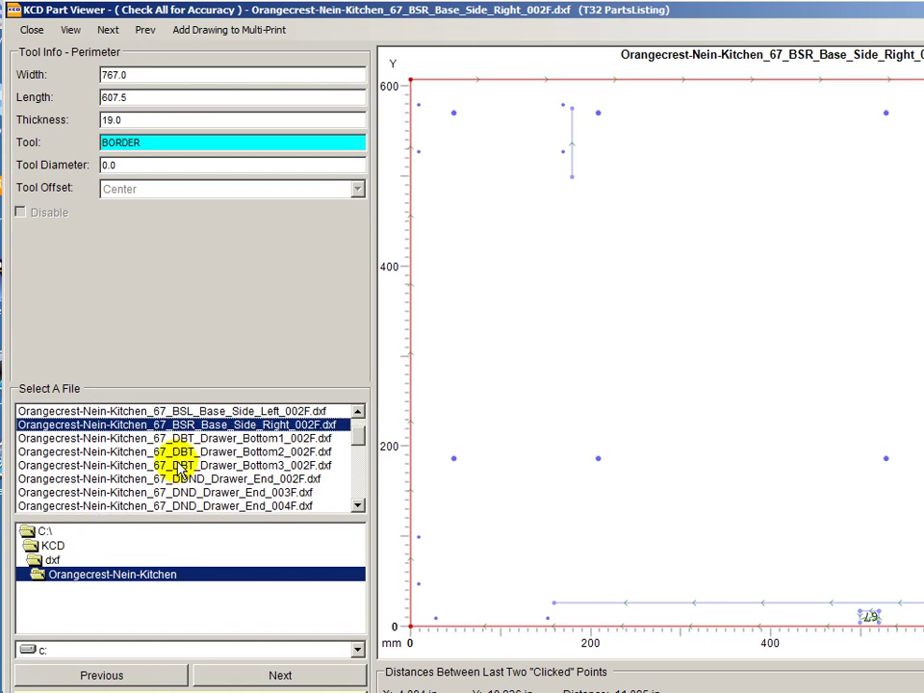
left_click(183, 440)
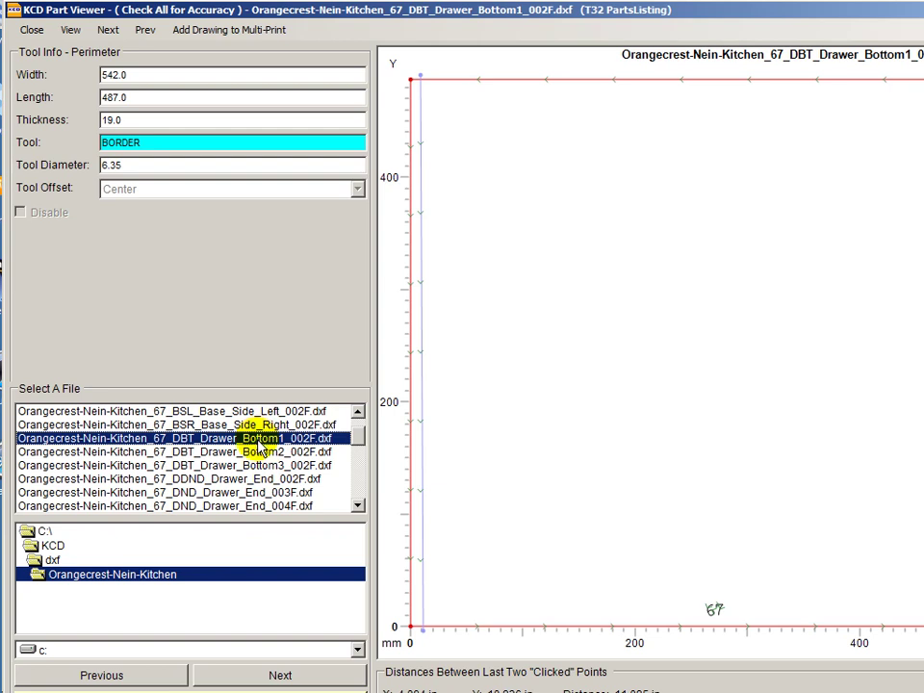
scroll(260, 445, "down", 1)
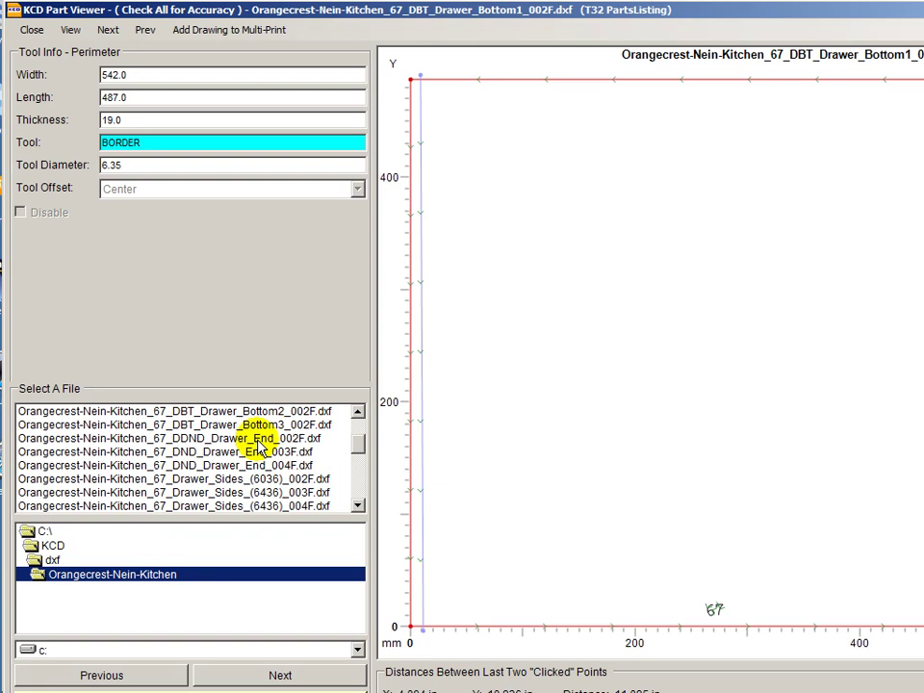
scroll(260, 445, "up", 1)
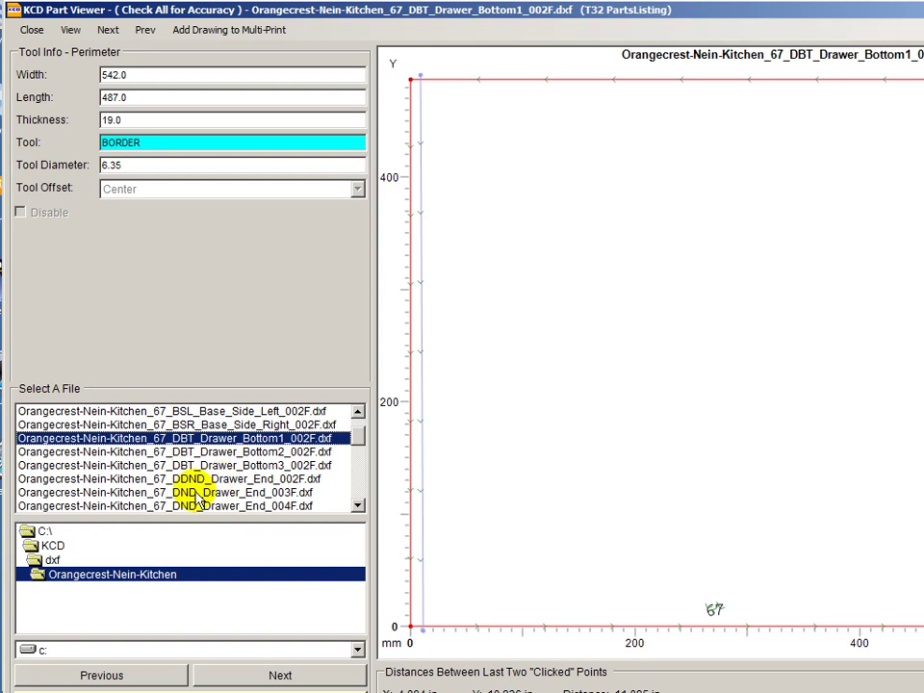
Step: Review the remaining part files and examine the drawings of the bottom nailer, Rail 1 Back, Rail 1 Front and Rail 2
scroll(234, 489, "down", 1)
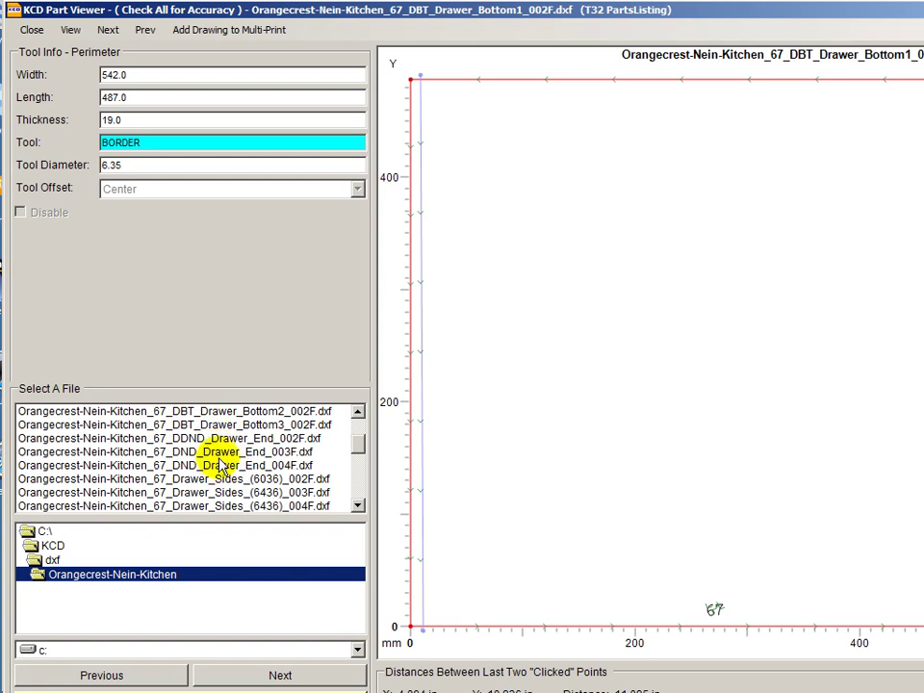
scroll(220, 468, "down", 2)
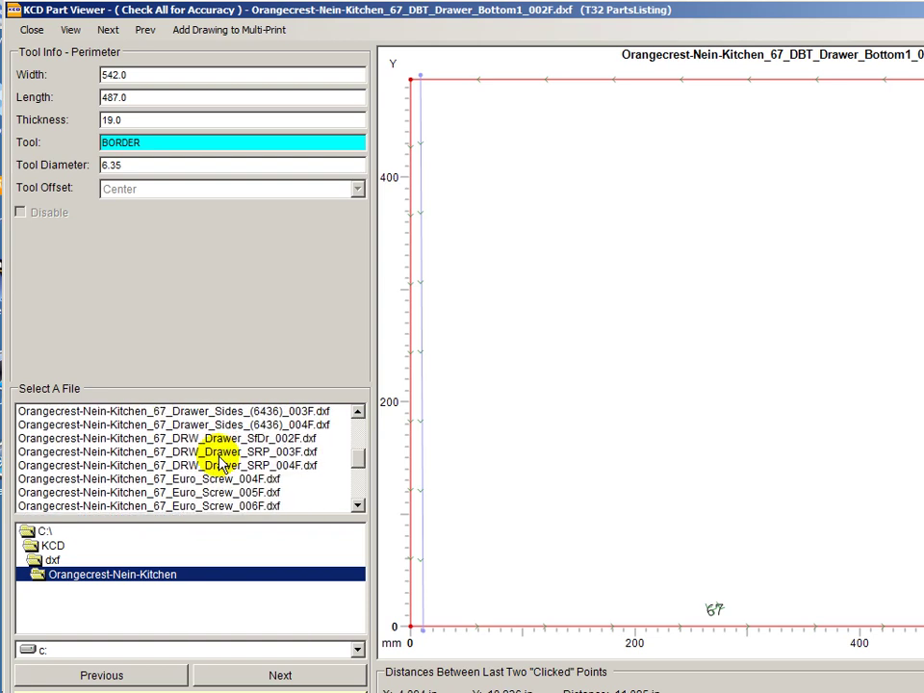
scroll(221, 463, "down", 3)
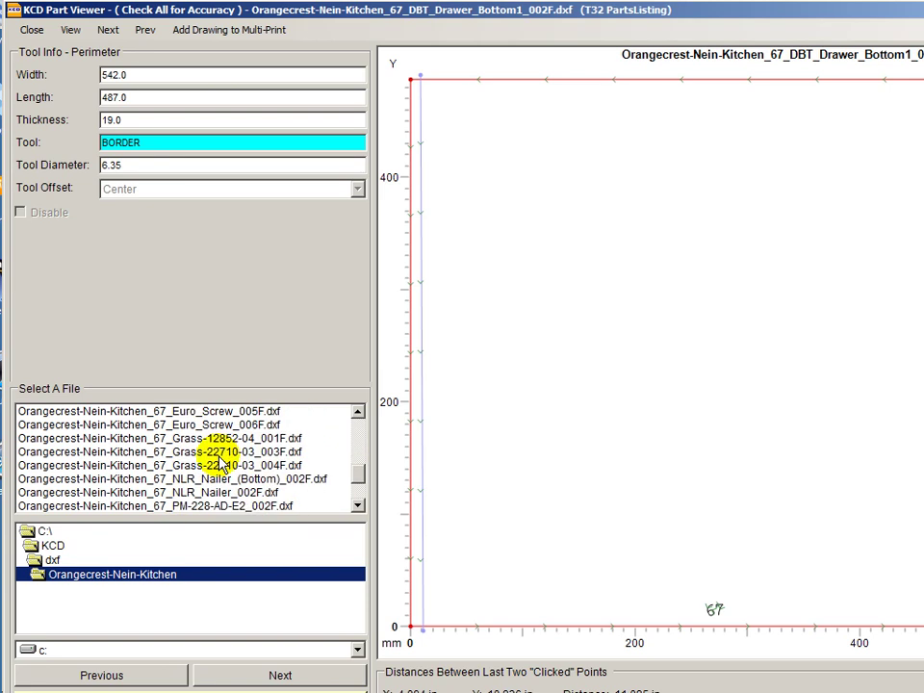
left_click(226, 442)
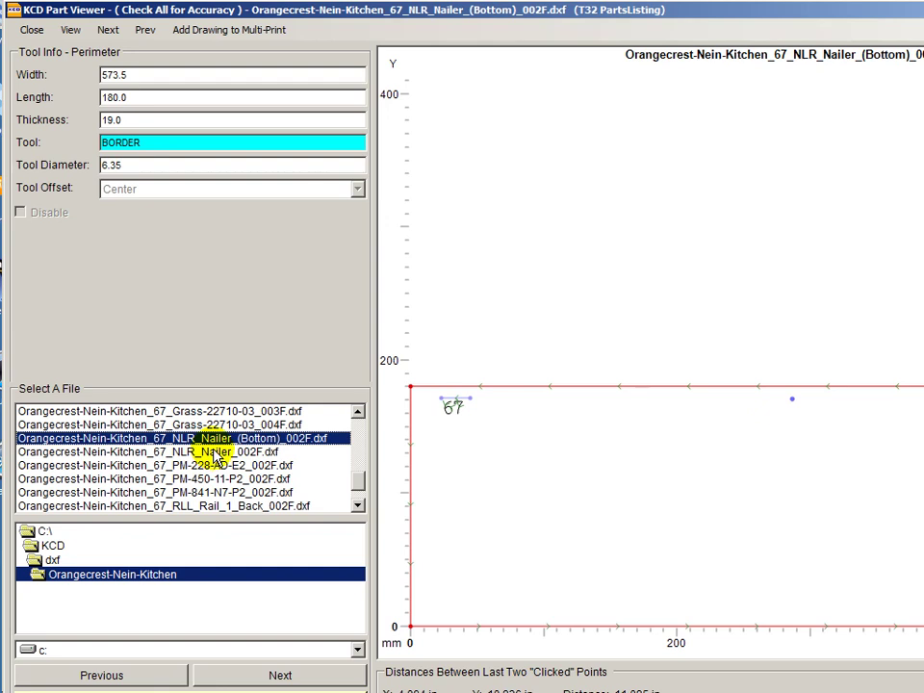
scroll(216, 458, "down", 1)
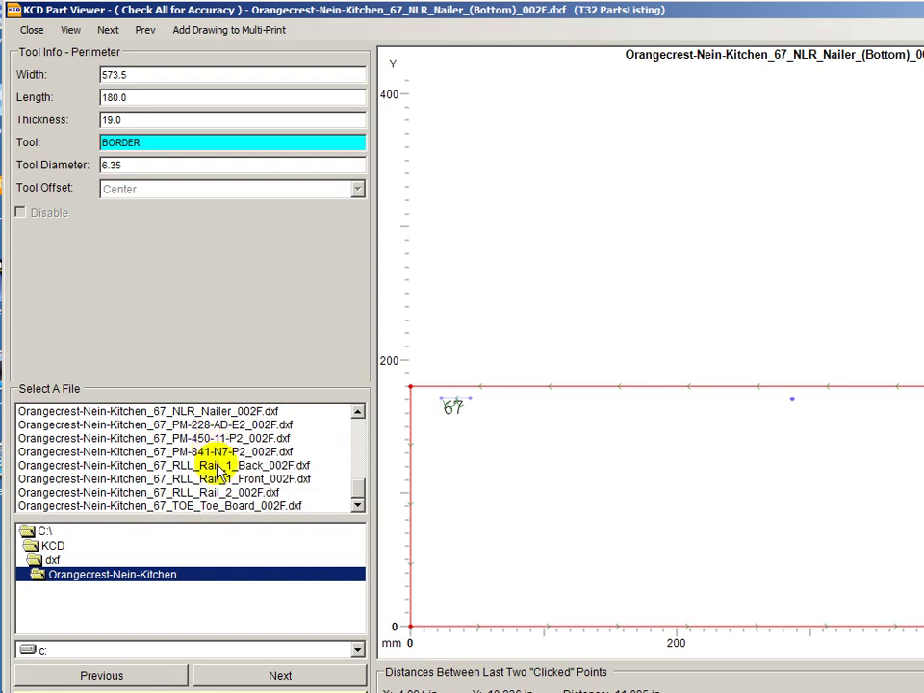
left_click(221, 469)
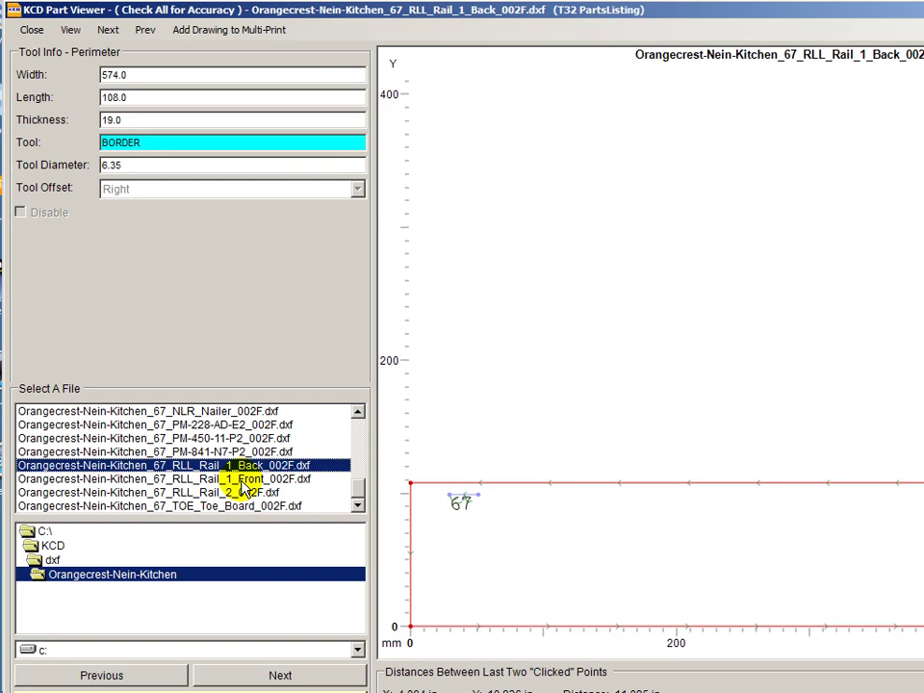
left_click(241, 481)
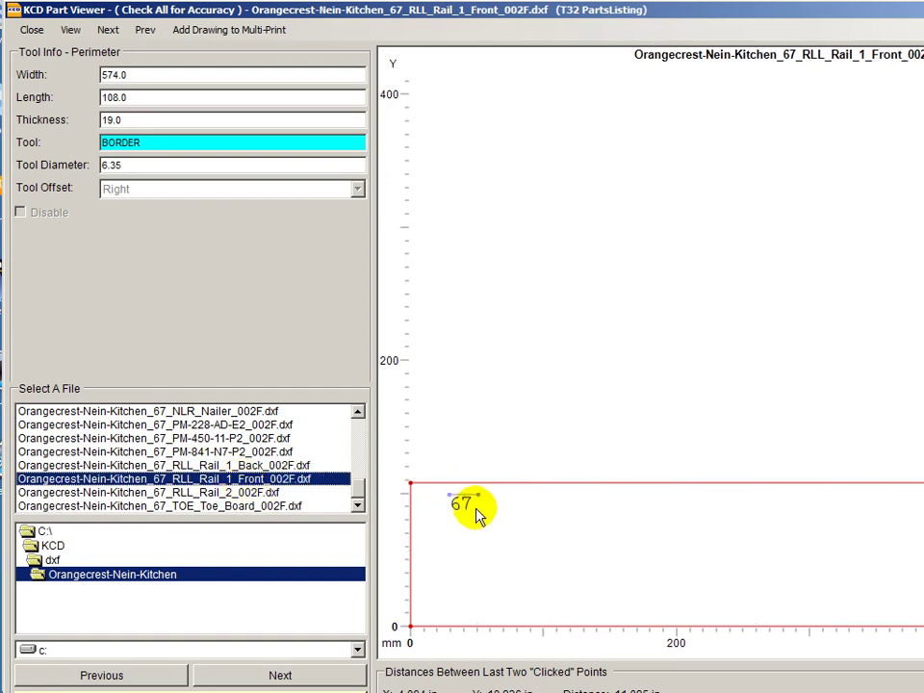
left_click(245, 493)
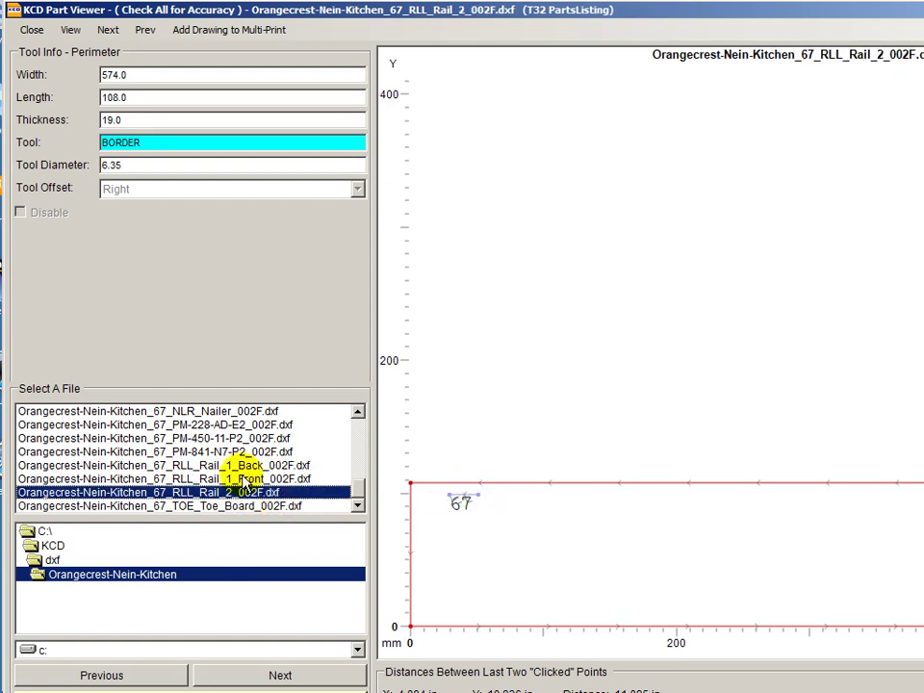
Step: Compare the DXF drawings of unit 67's Drawer Bottom1 and Drawer Bottom2
scroll(245, 472, "up", 8)
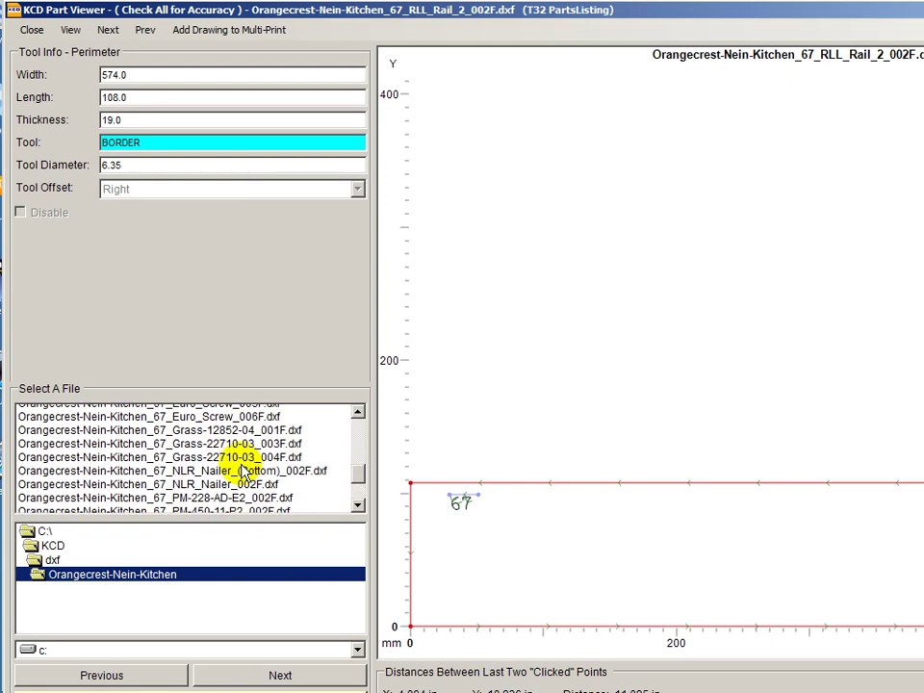
scroll(245, 472, "up", 9)
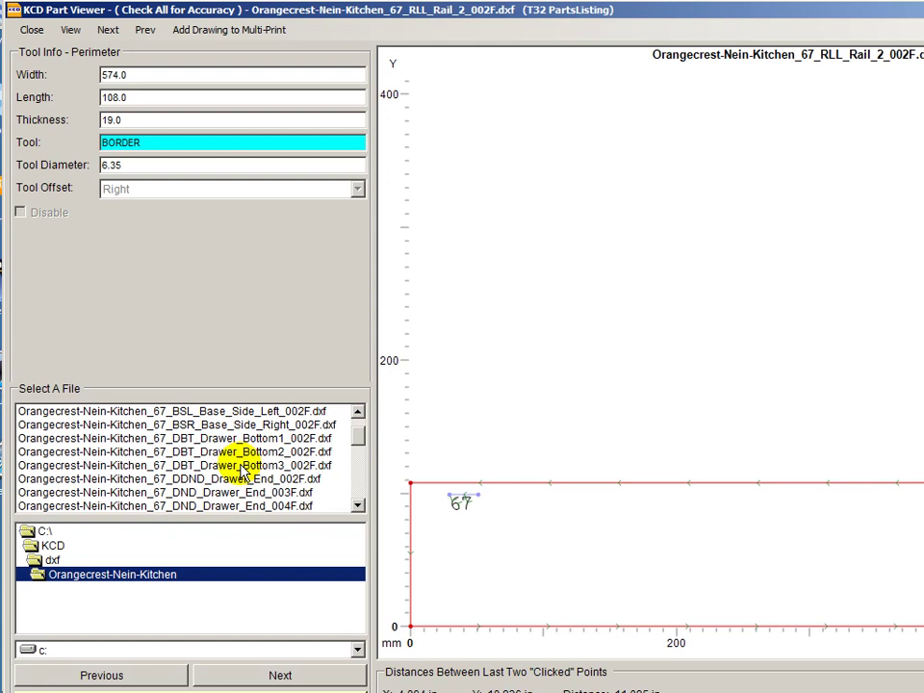
scroll(245, 472, "up", 3)
scroll(237, 464, "down", 3)
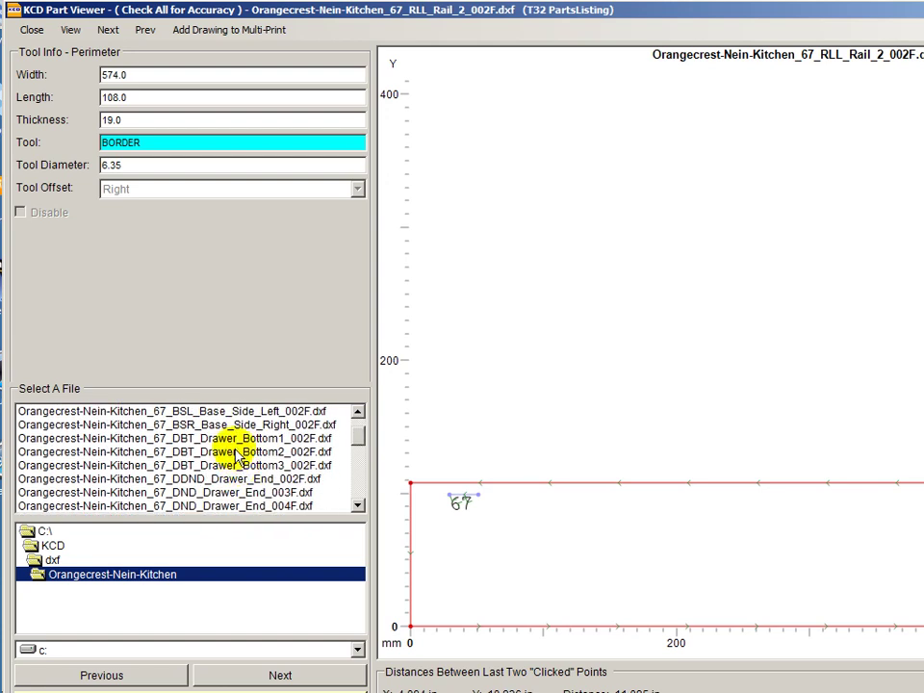
left_click(239, 440)
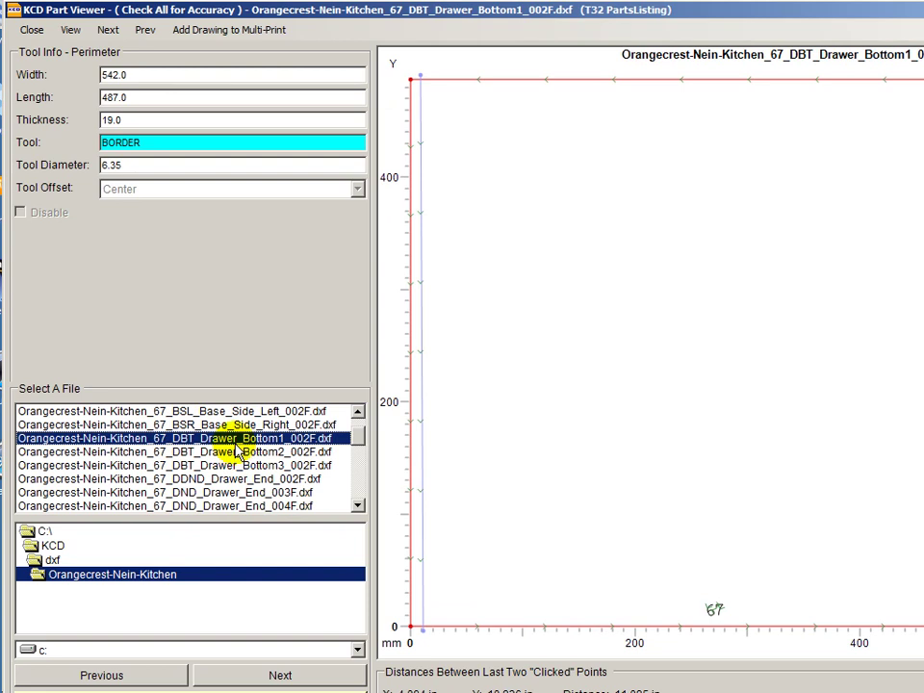
left_click(235, 452)
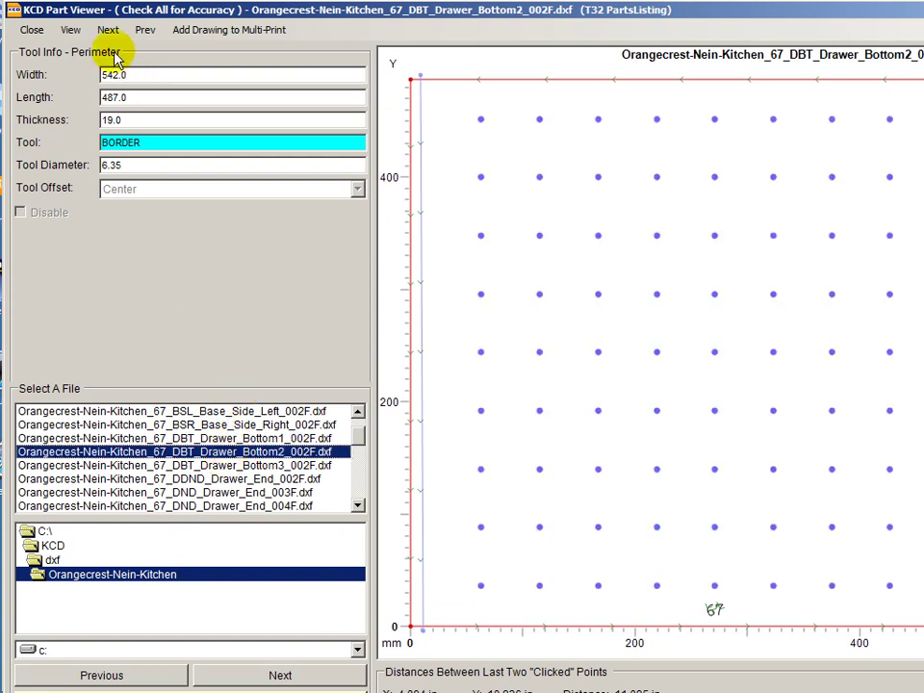
Step: Calculate the T32 PartsListing cut list with CNC output for units 66 and 67, accepting the initial construction questions
left_click(32, 32)
left_click(216, 203)
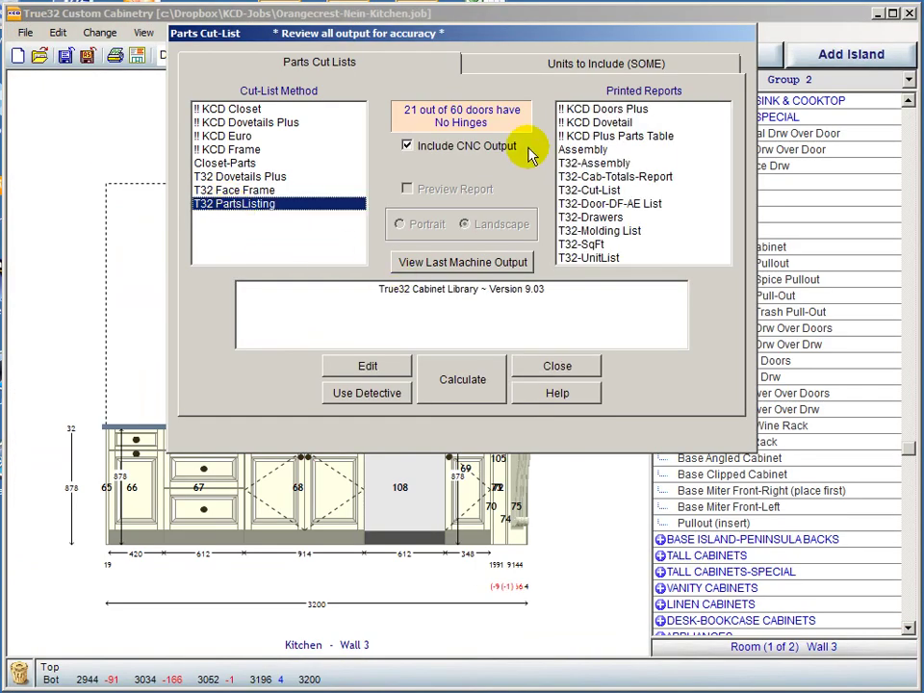
left_click(532, 63)
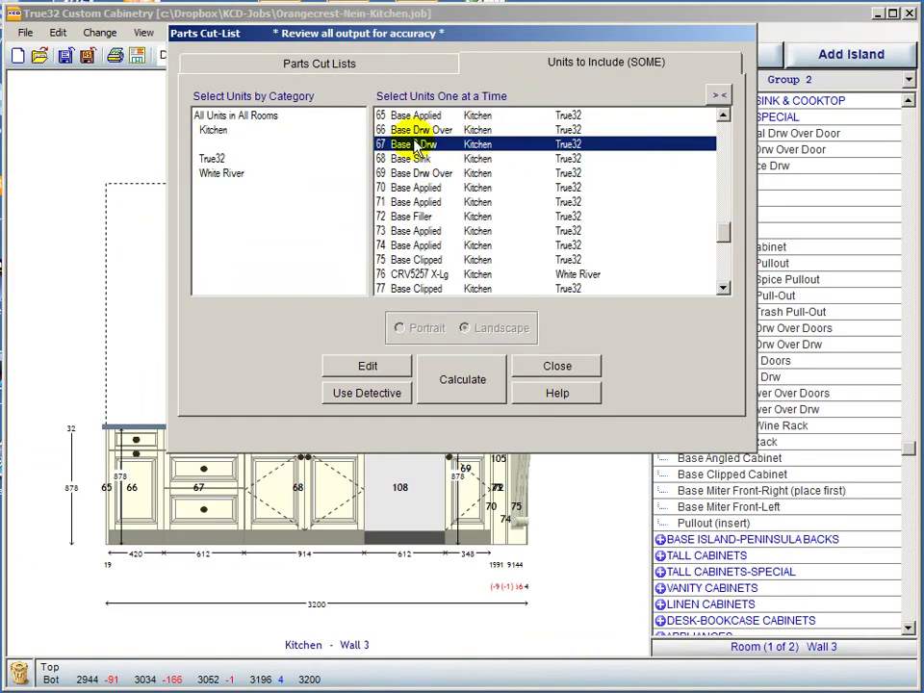
key("shift+Up")
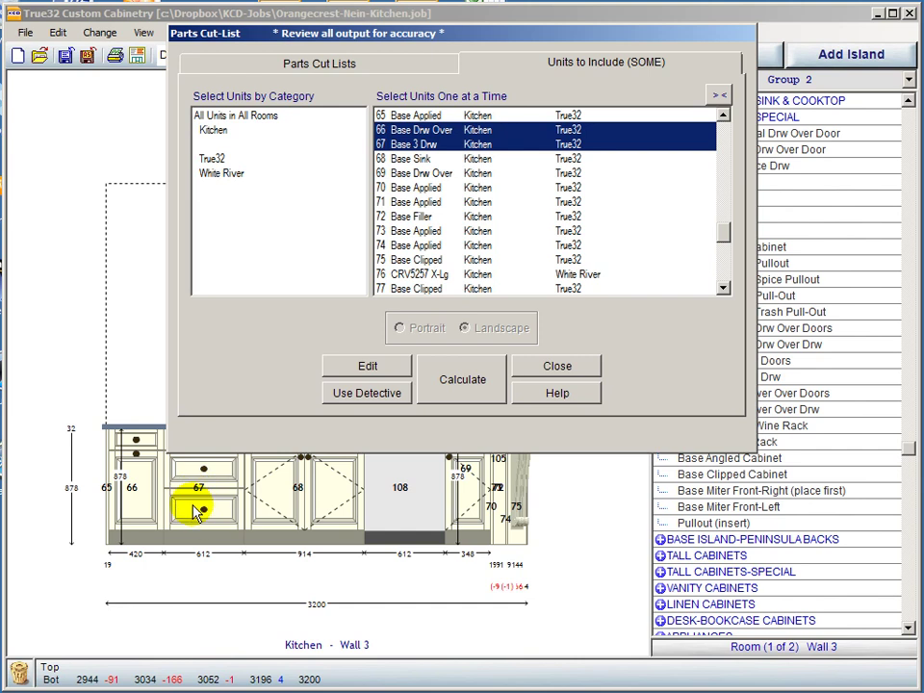
left_click(471, 383)
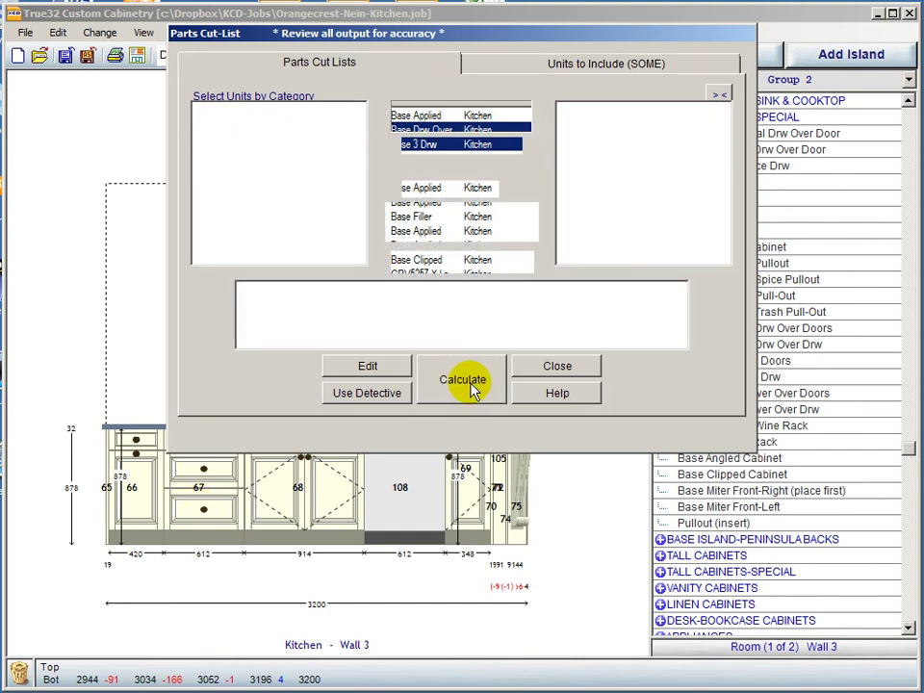
left_click(689, 475)
left_click(687, 470)
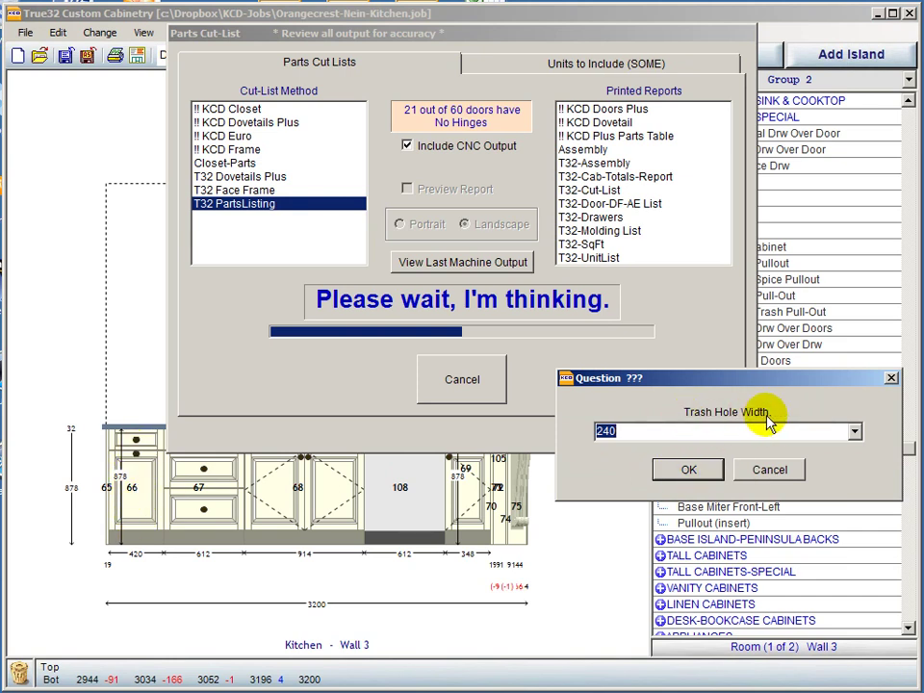
Step: Review the trash hole size choices and accept a width of 240 and a length of 340
left_click(855, 433)
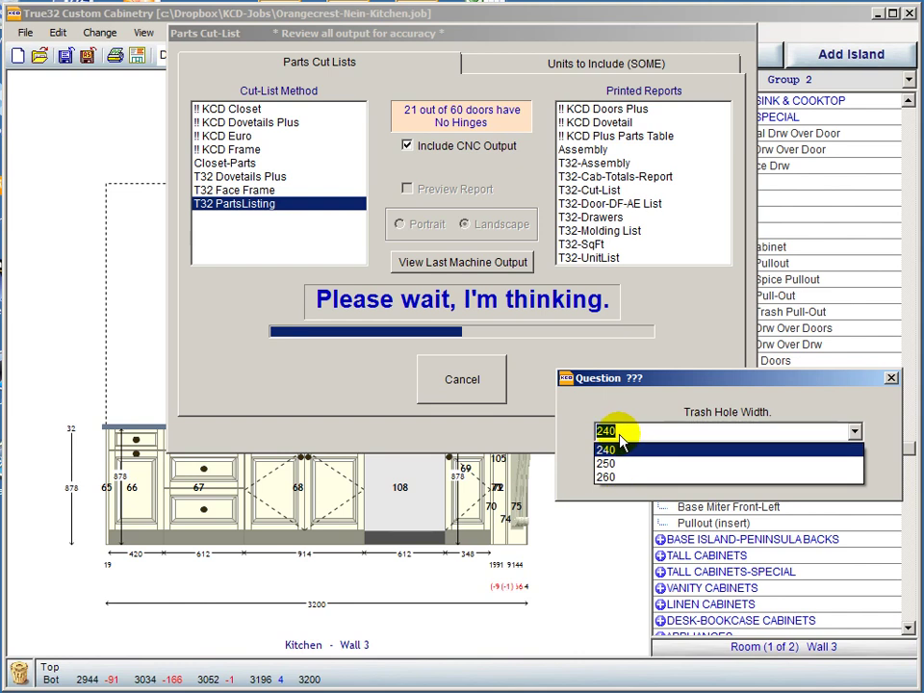
left_click(621, 434)
left_click(690, 471)
left_click(689, 471)
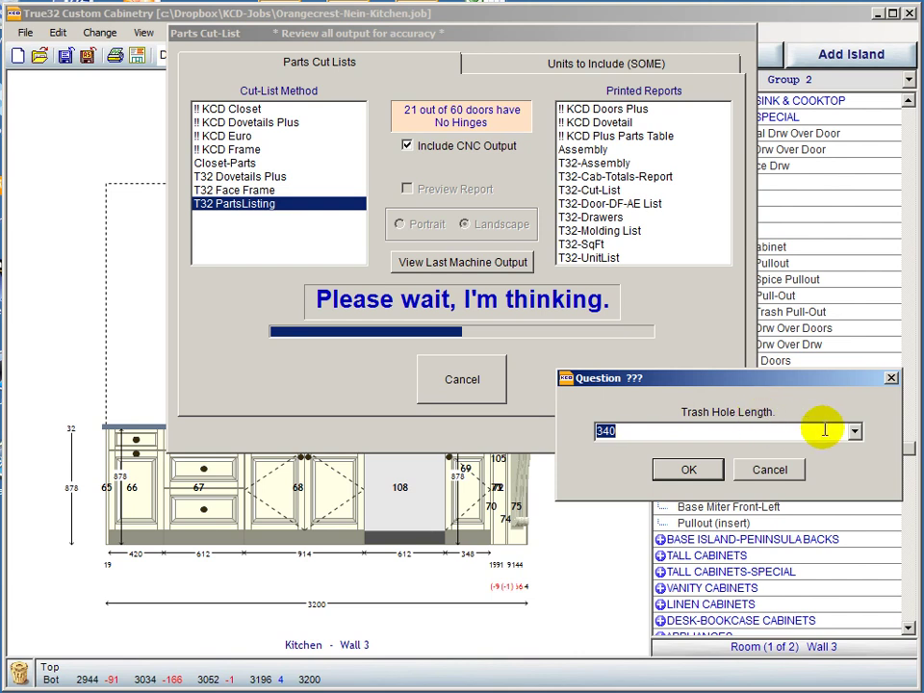
left_click(855, 433)
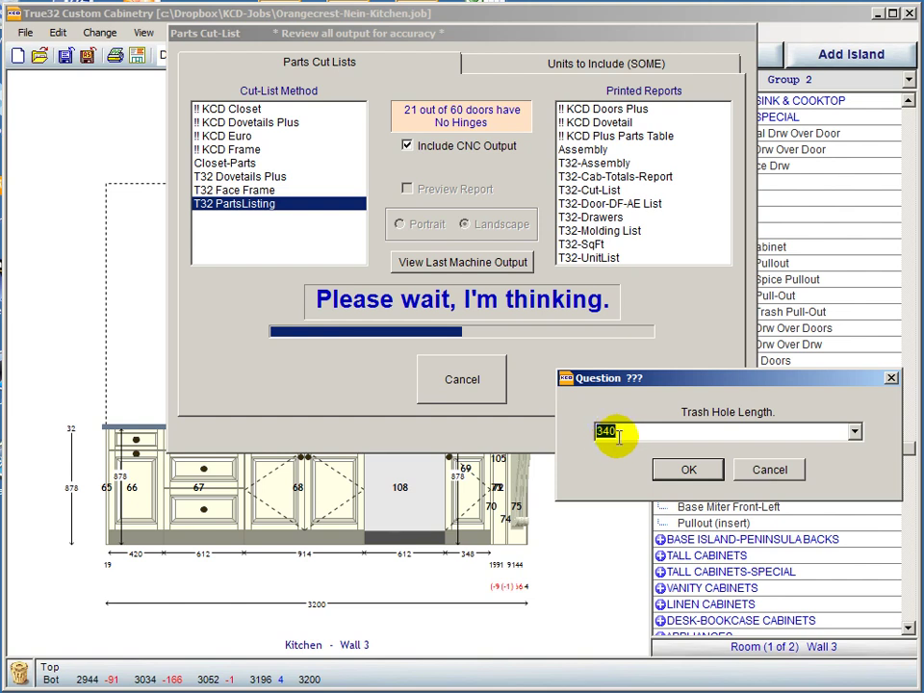
left_click(689, 471)
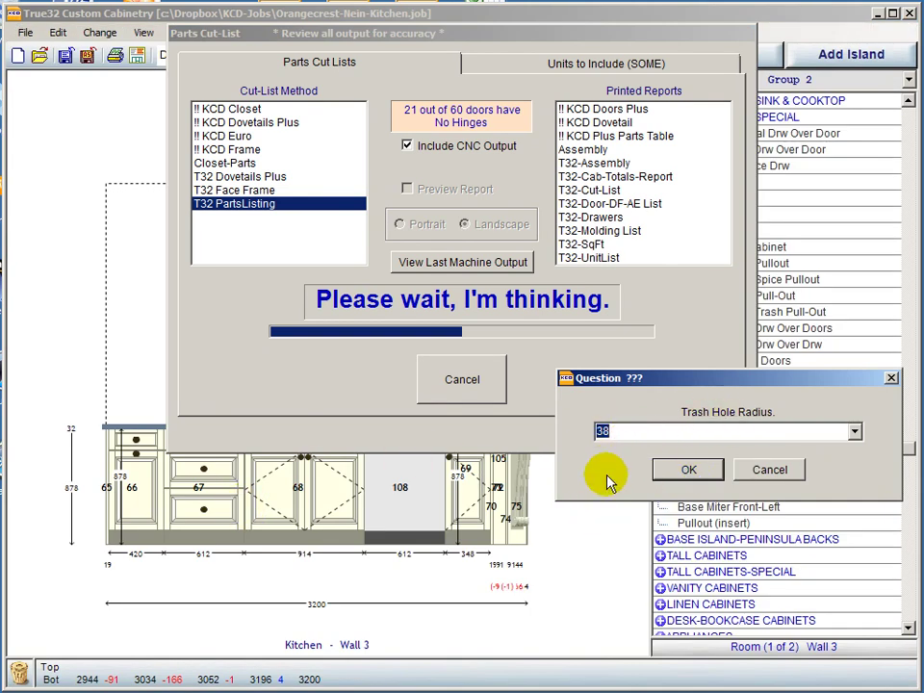
Step: Keep the trash hole radius at 38 from the available sizes and complete the parts calculation
left_click(598, 432)
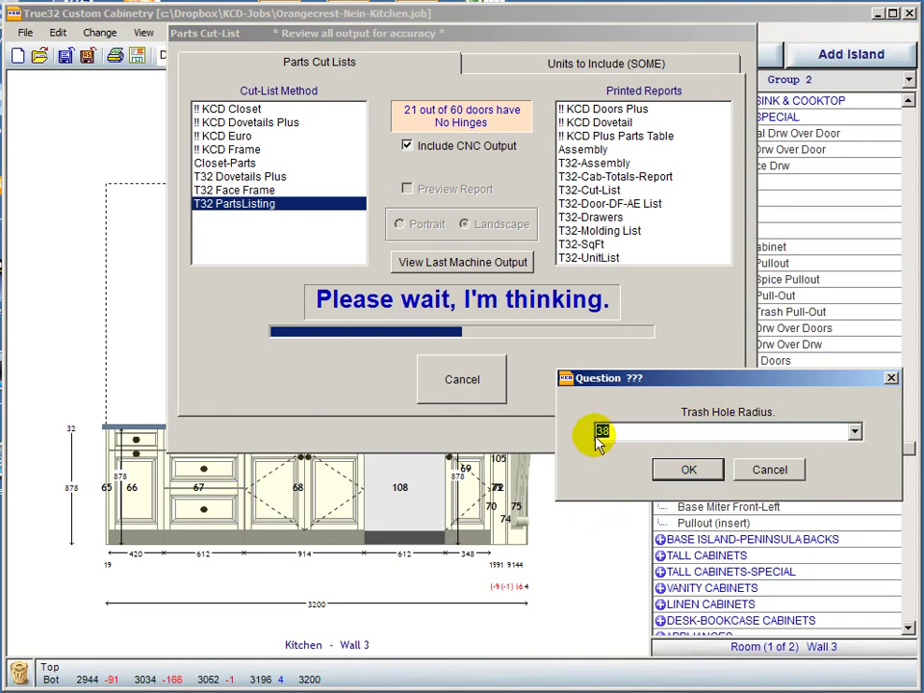
left_click(855, 433)
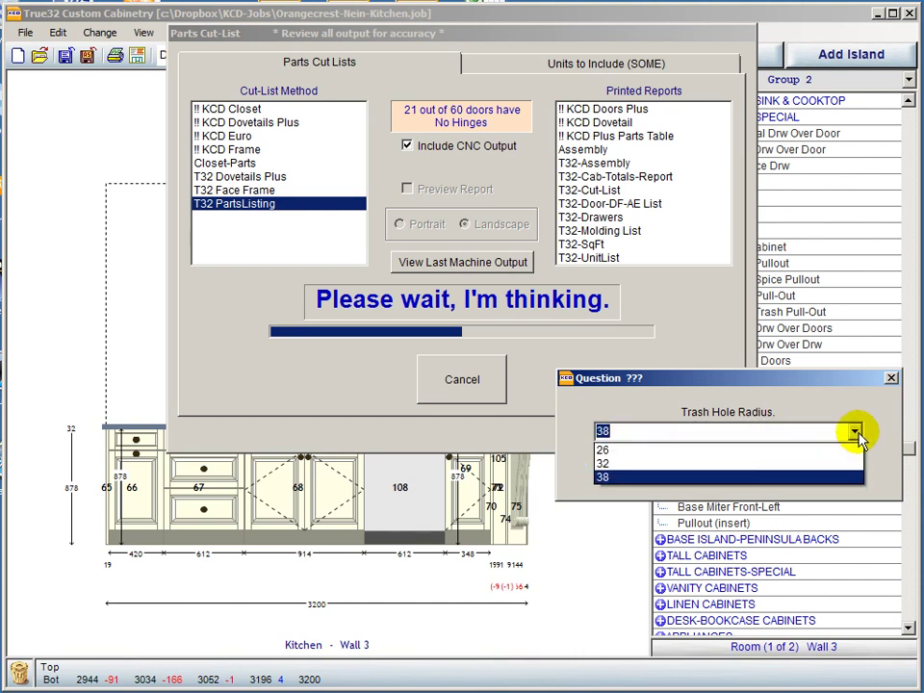
left_click(601, 479)
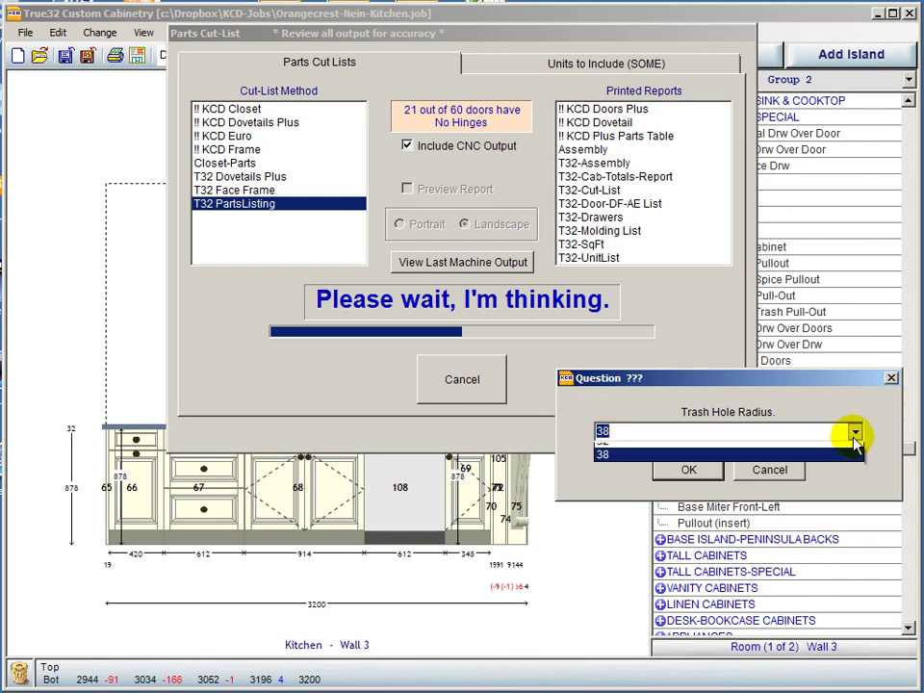
left_click(854, 432)
left_click(603, 431)
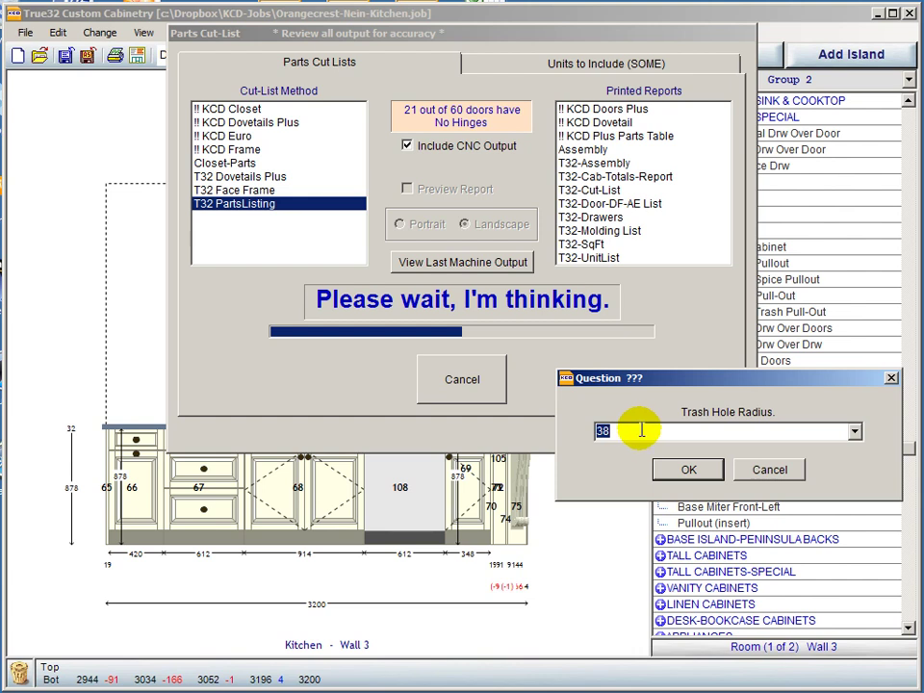
left_click(689, 471)
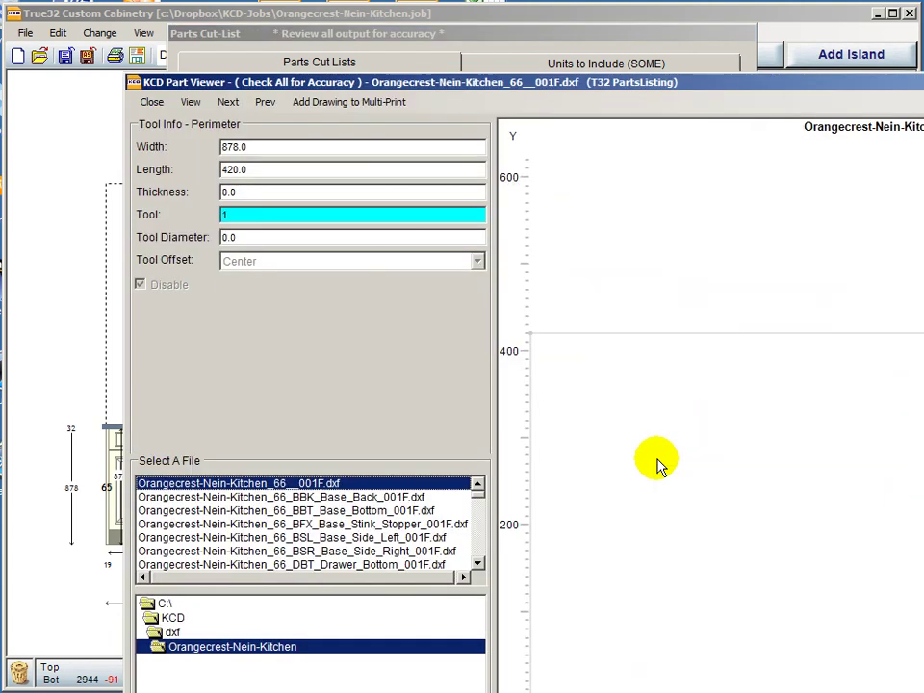
Step: Examine the DXF drawings of unit 66's base back, base bottom and stink stopper
left_click_drag(638, 84, 523, 16)
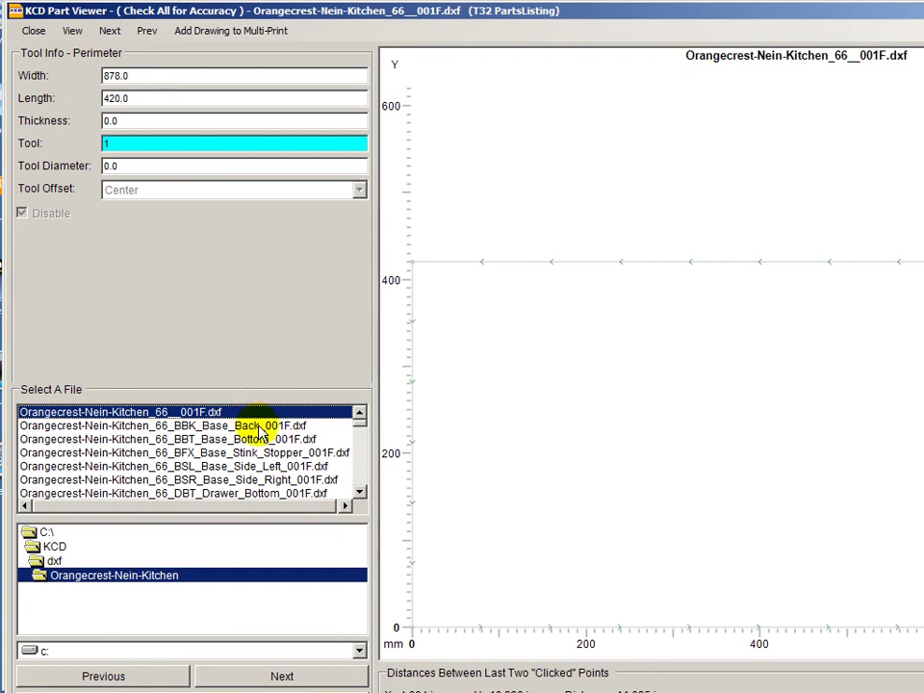
left_click(205, 425)
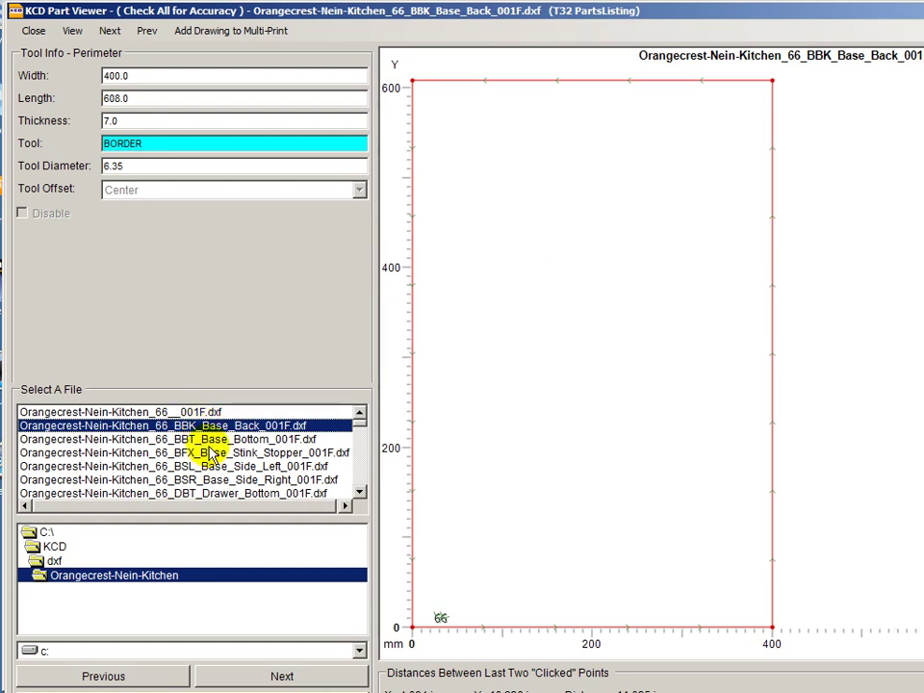
left_click(209, 442)
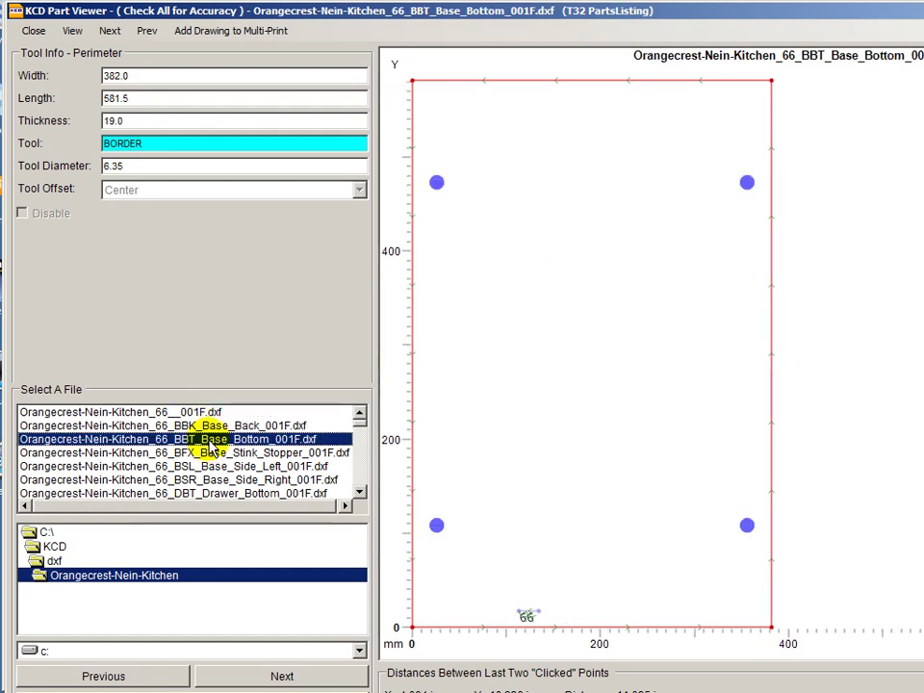
left_click(214, 454)
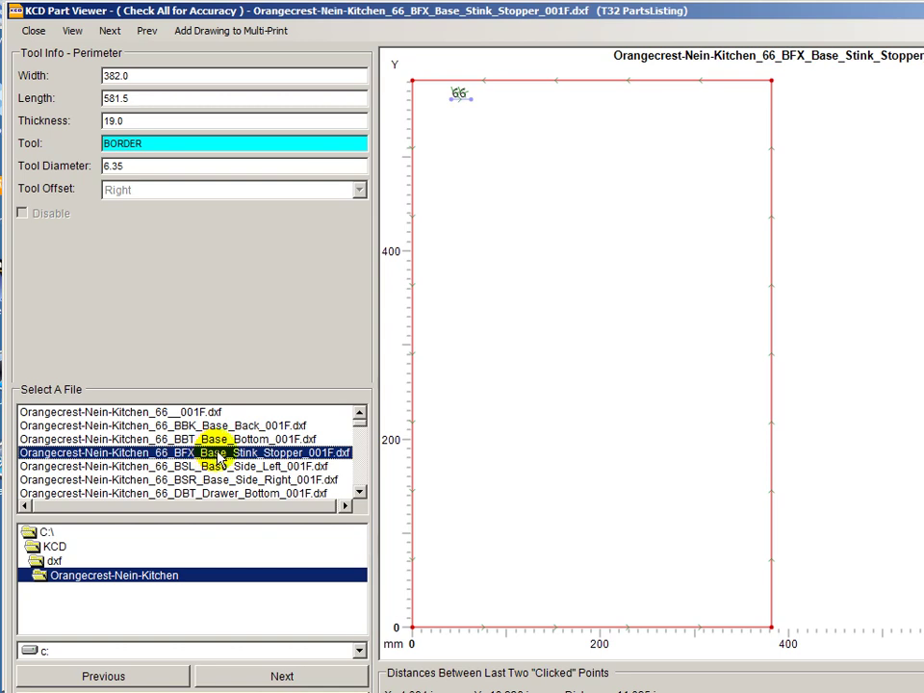
Step: Examine the DXF drawings of unit 66's left side, right side and trash pull-out drawer bottom
left_click(211, 466)
scroll(212, 453, "down", 1)
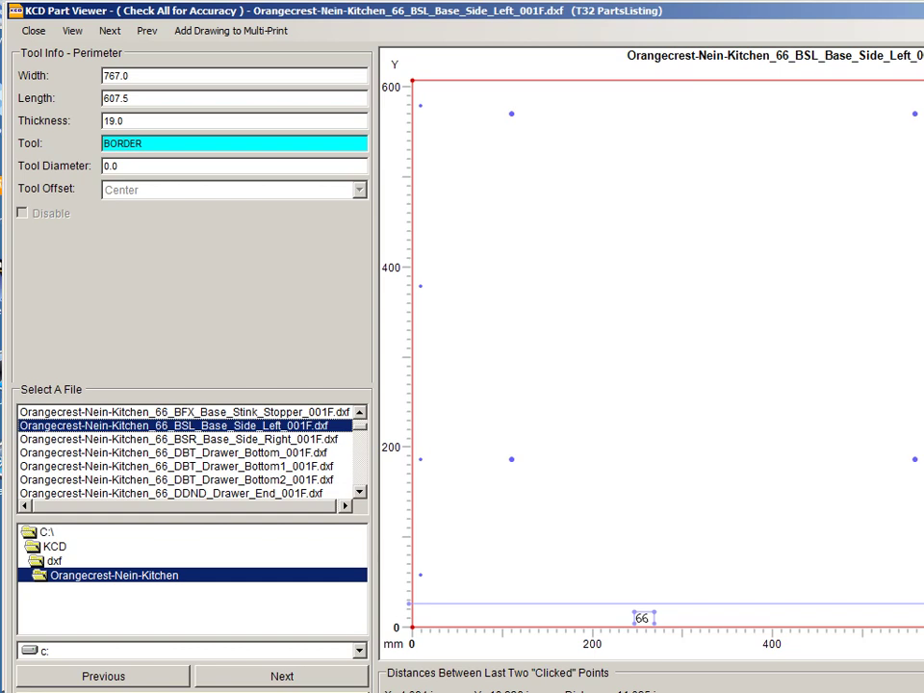
left_click(221, 439)
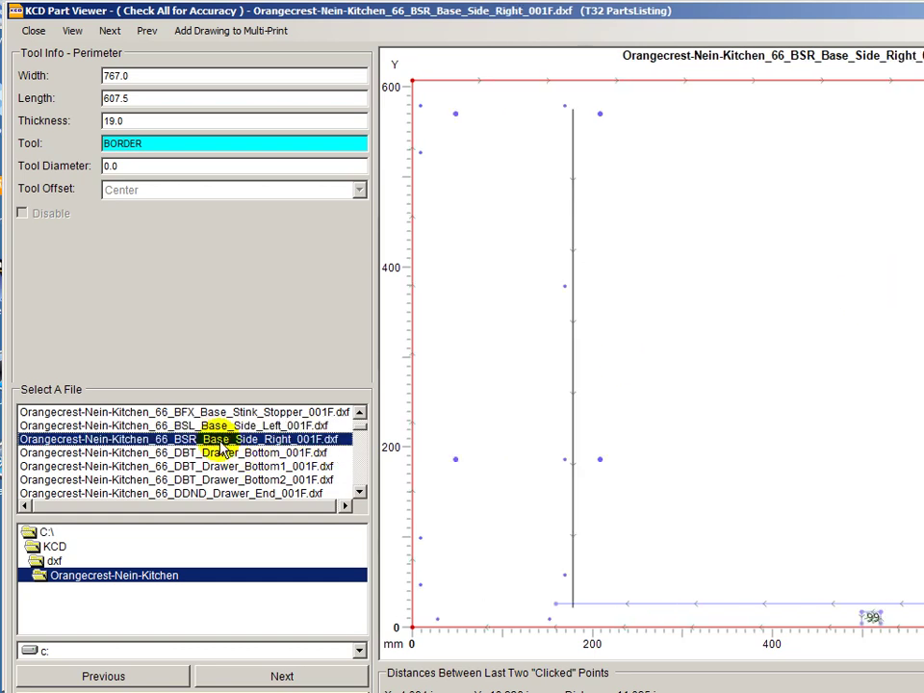
left_click(220, 453)
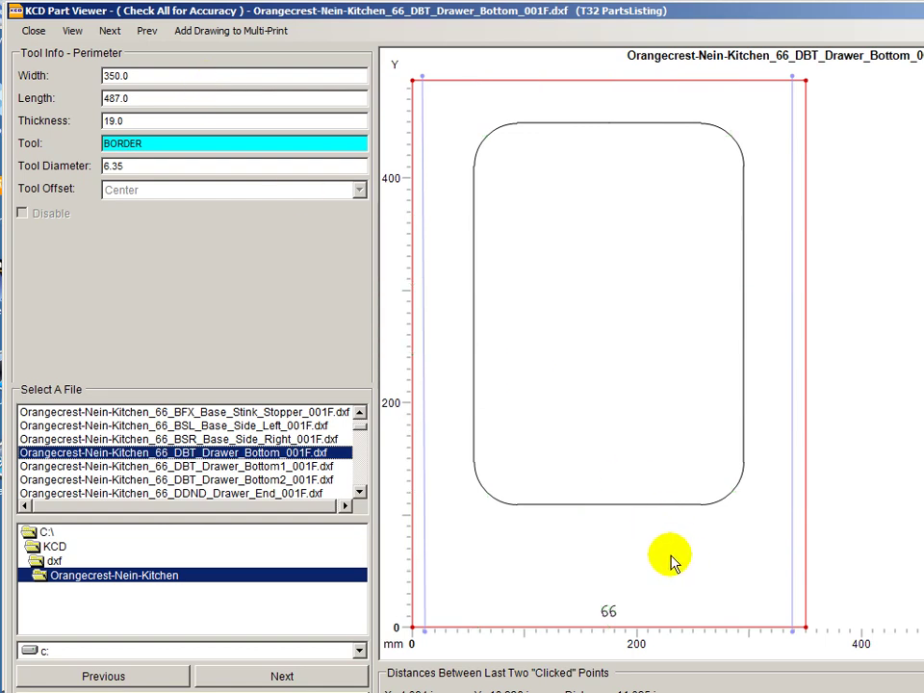
Step: Rerun the T32 PartsListing calculation with CNC output, accepting Zargen1 as the drawer box construction method
left_click(34, 32)
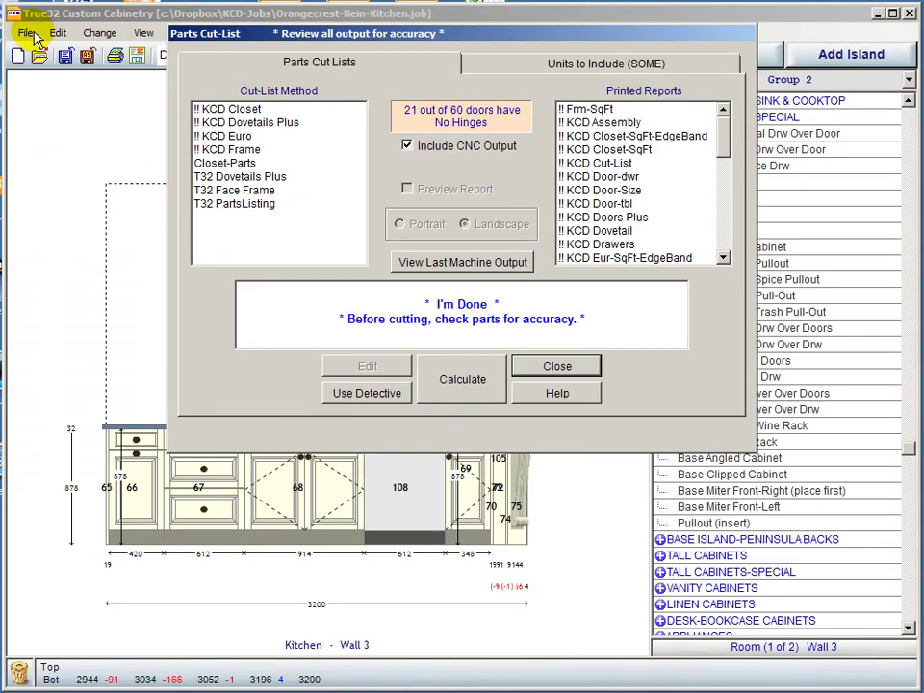
left_click(235, 208)
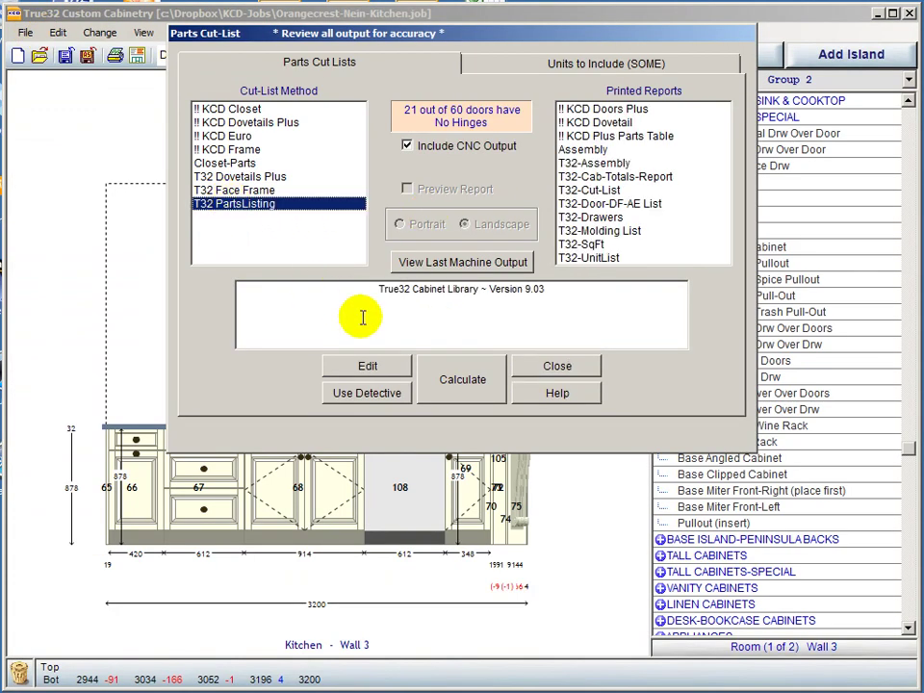
left_click(464, 381)
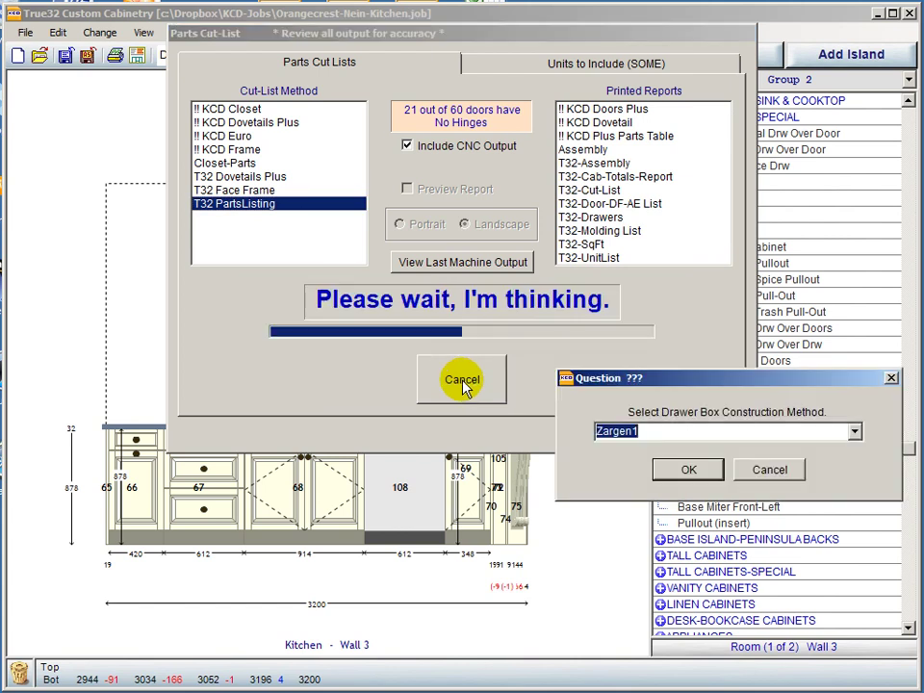
left_click(689, 471)
left_click(688, 472)
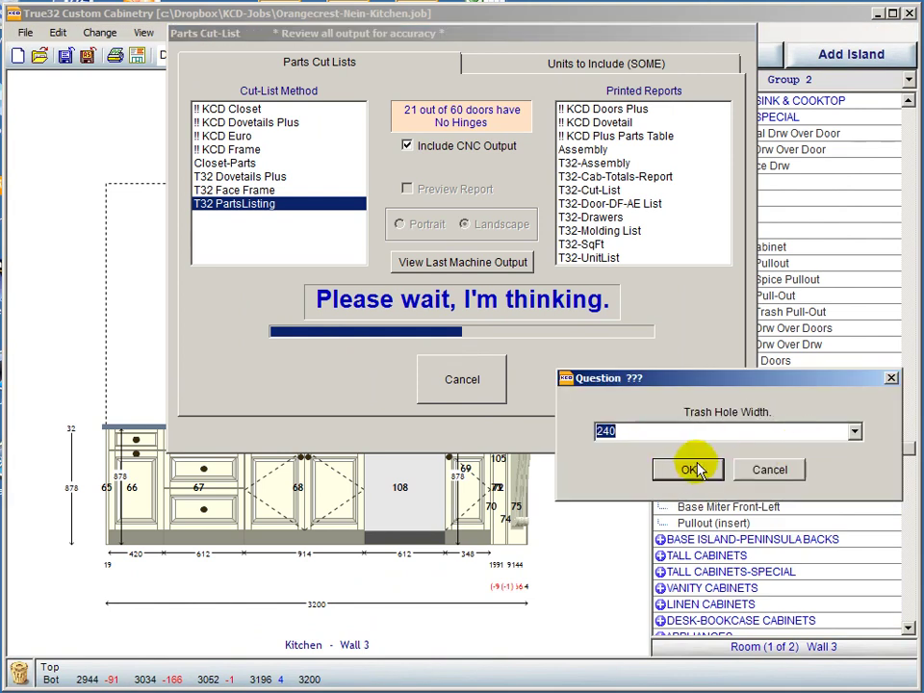
Step: Set the trash hole to width 240, length 450 and radius 12, and complete the parts calculation
left_click(690, 471)
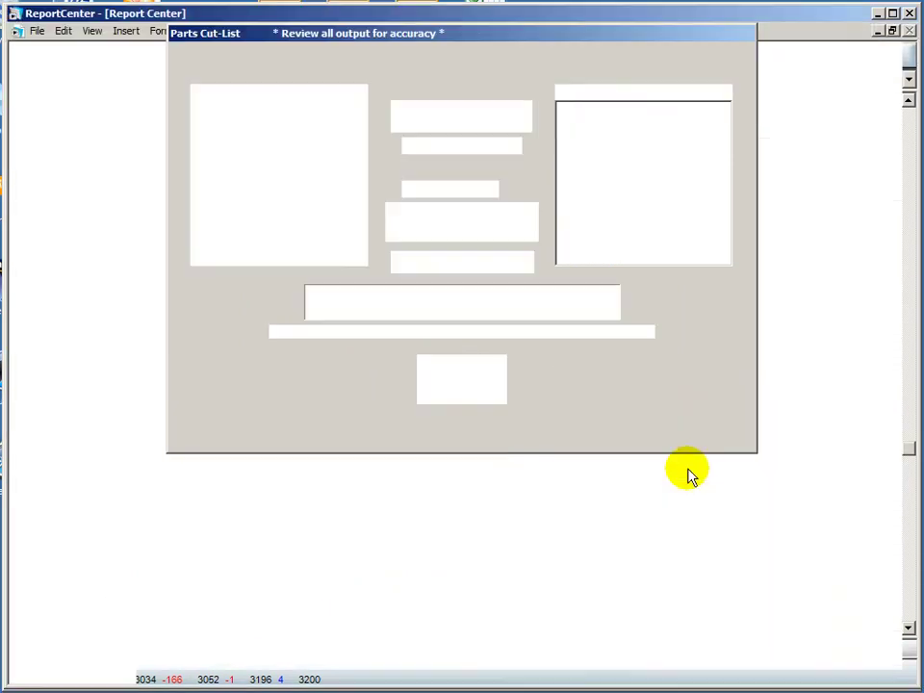
left_click(854, 432)
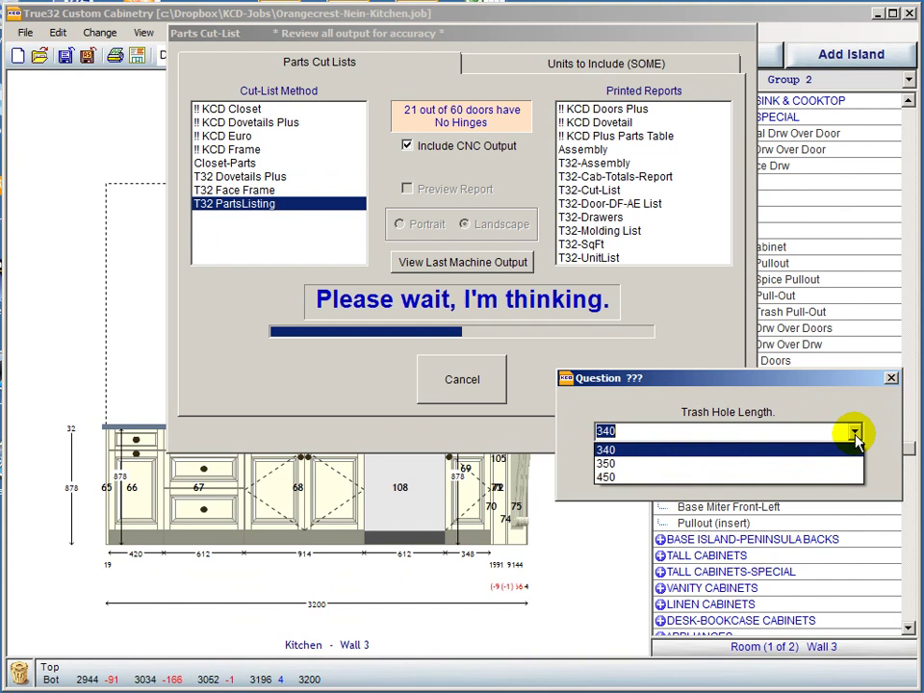
left_click(625, 477)
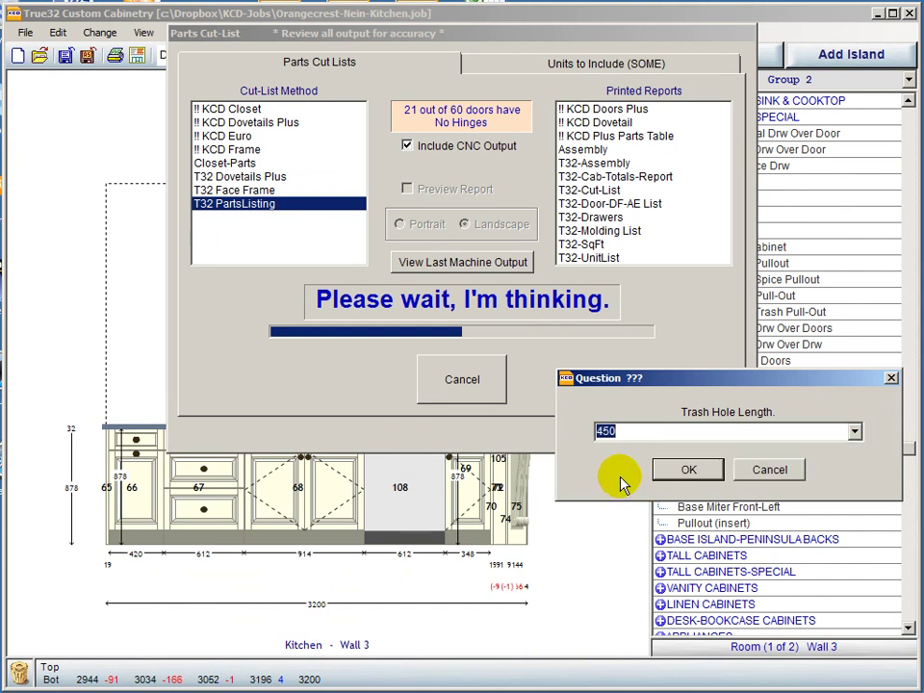
left_click(682, 472)
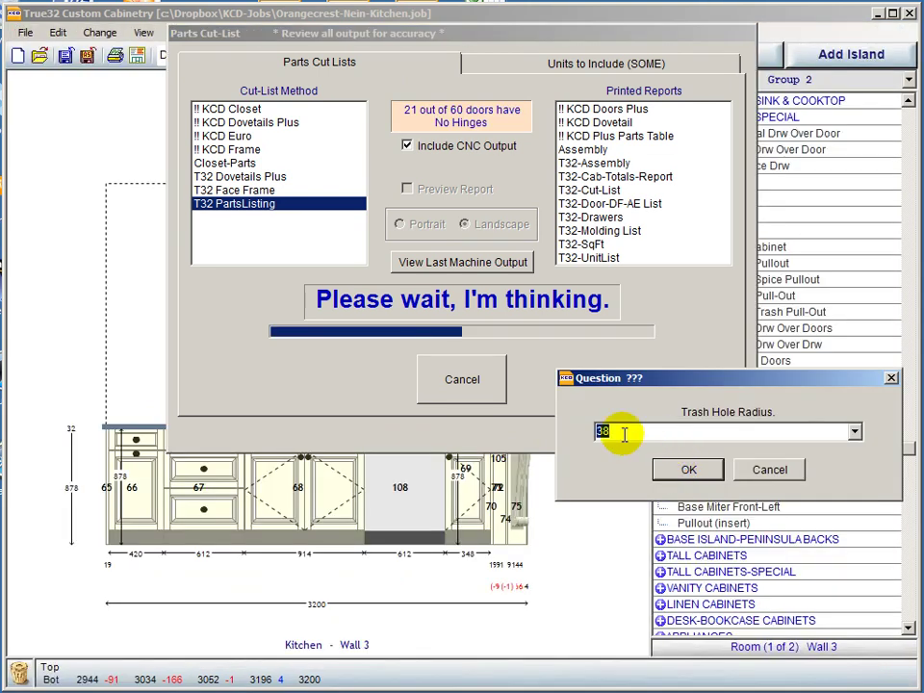
left_click(854, 430)
left_click(854, 430)
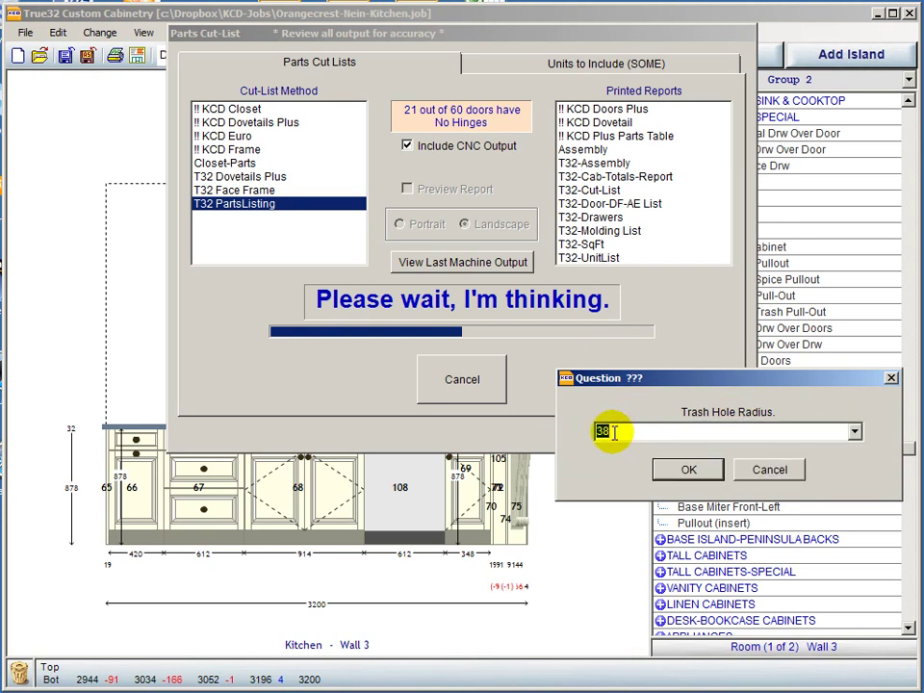
type("12")
left_click(680, 470)
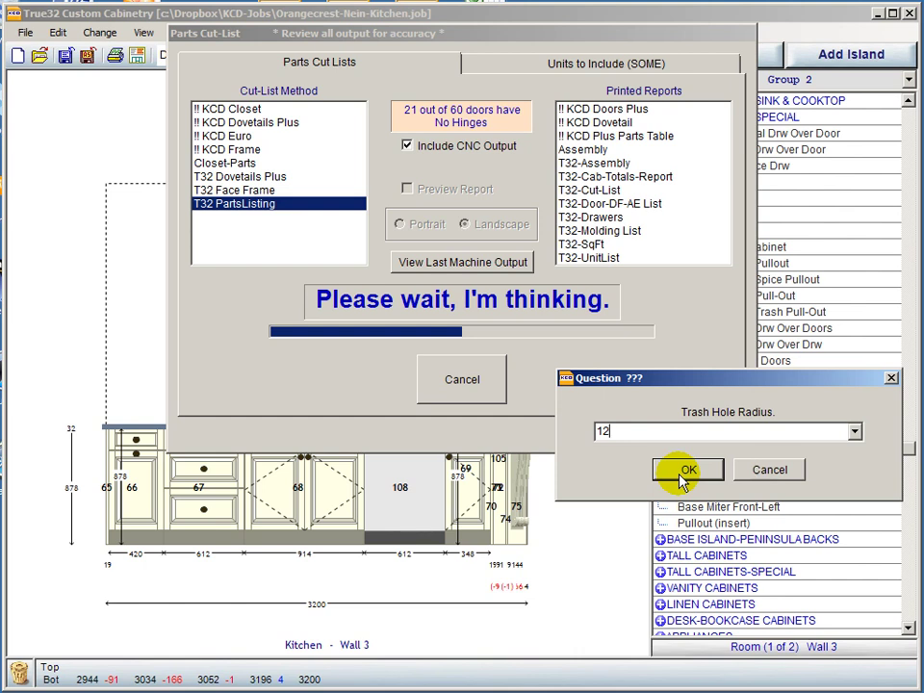
left_click(684, 471)
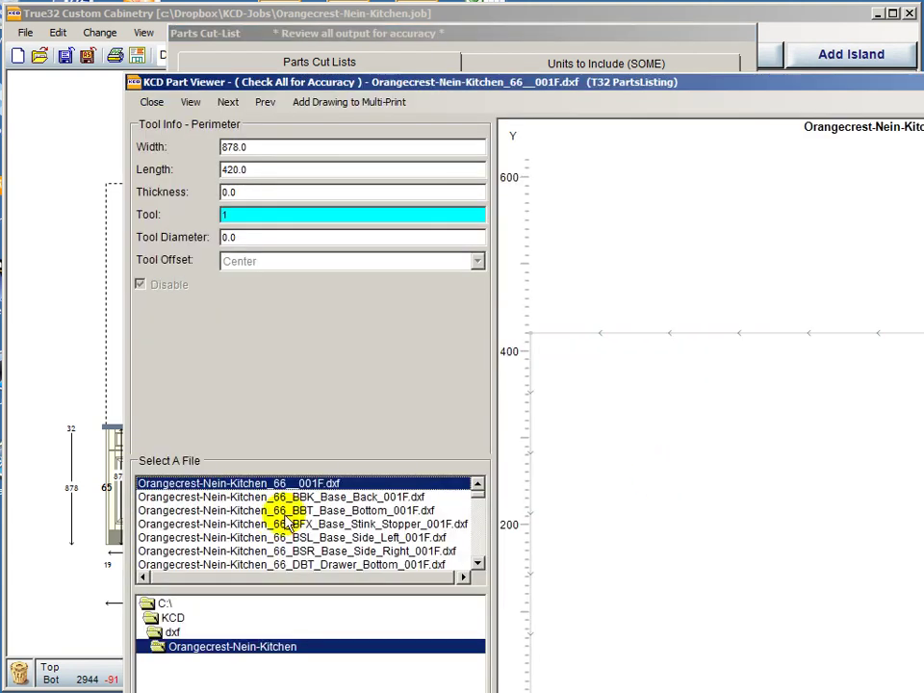
Step: Examine the regenerated DXF drawings of unit 66's Drawer Bottom and left base side
scroll(279, 525, "down", 1)
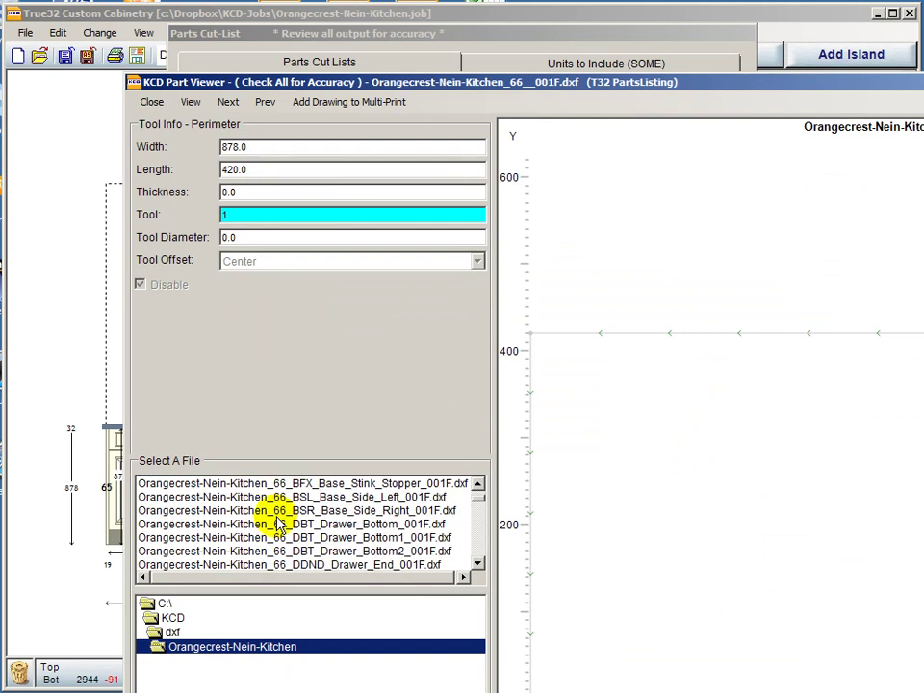
left_click(279, 524)
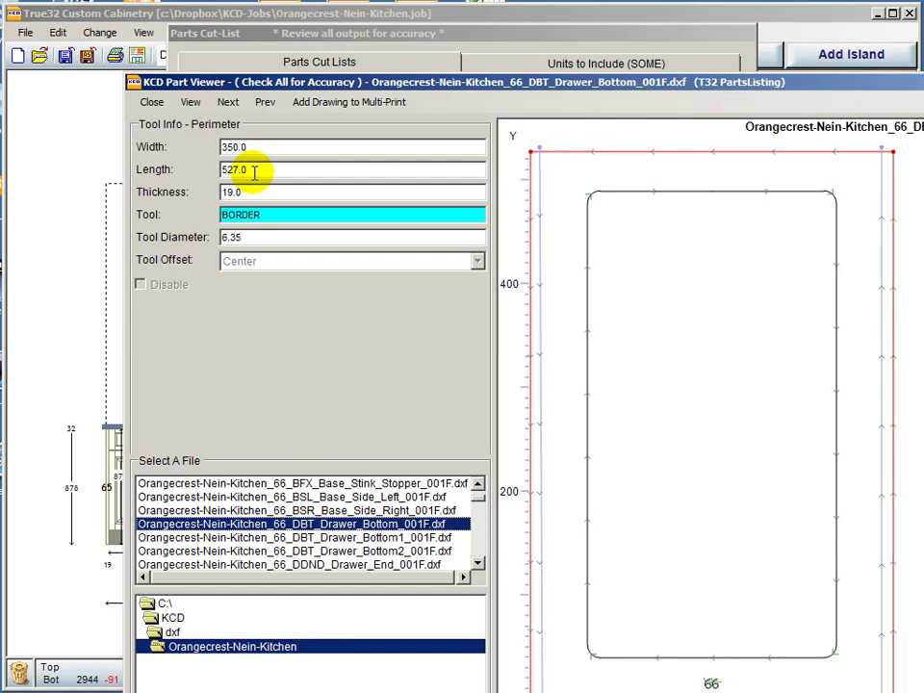
left_click(324, 498)
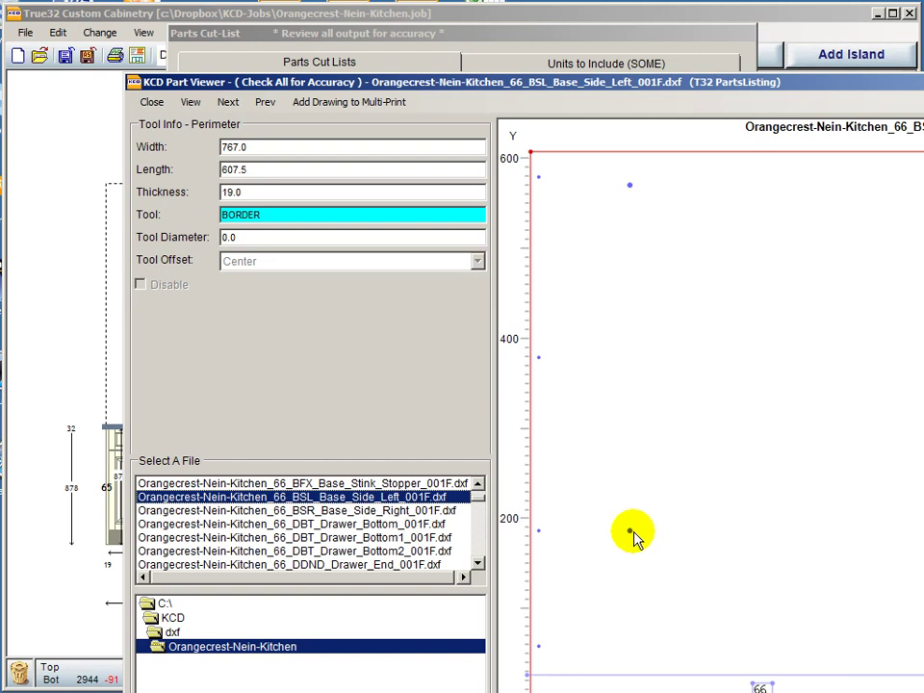
Step: Examine the DXF drawings of unit 66's right base side and trash pull-out Drawer Bottom
left_click(364, 512)
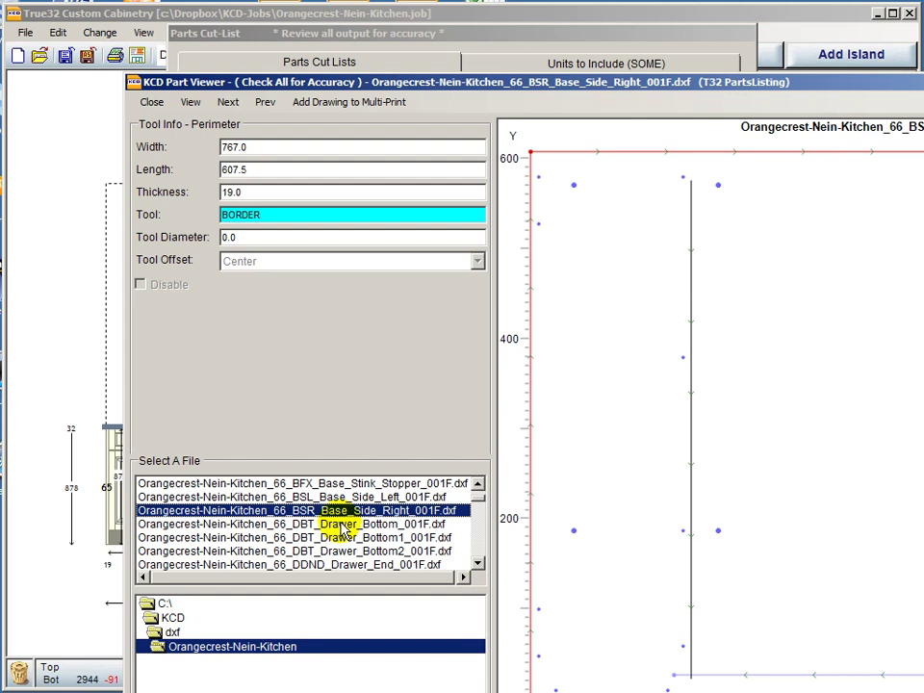
left_click(344, 525)
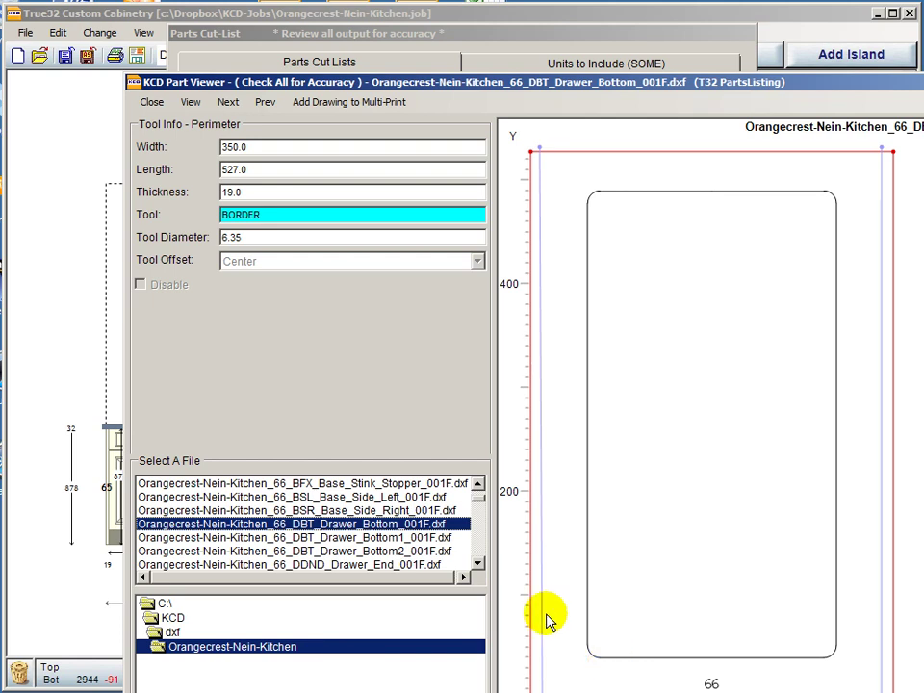
left_click(302, 526)
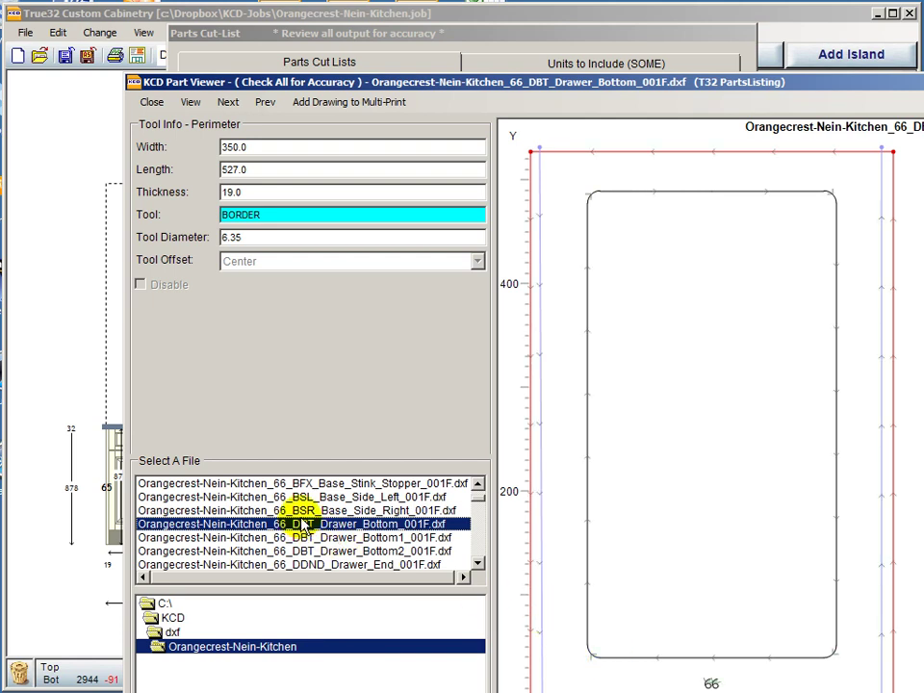
Step: Find unit 67's part files and examine the DXF drawing of its Drawer Bottom1
scroll(301, 525, "down", 1)
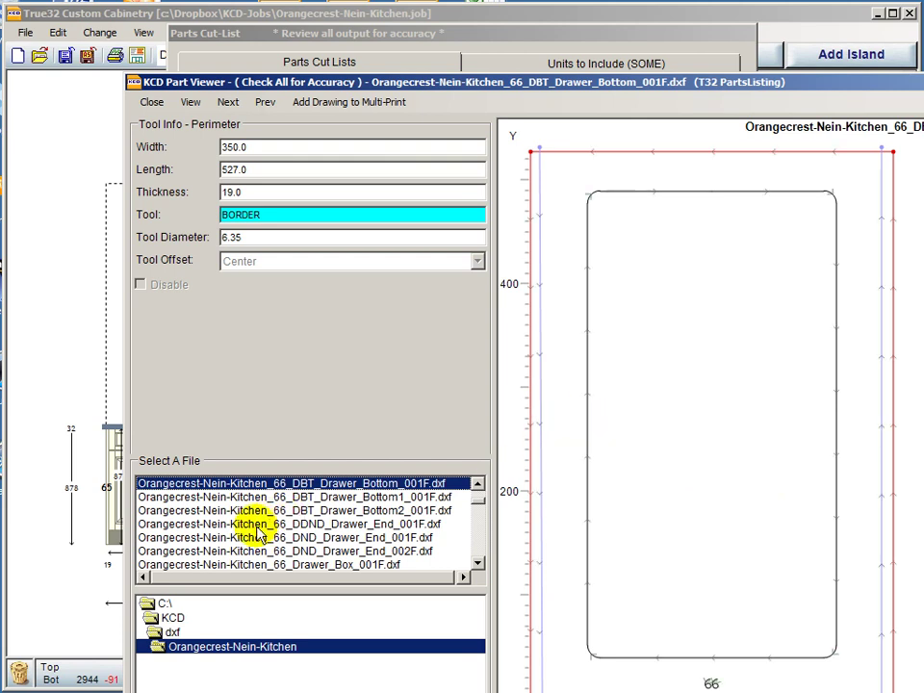
scroll(265, 521, "down", 1)
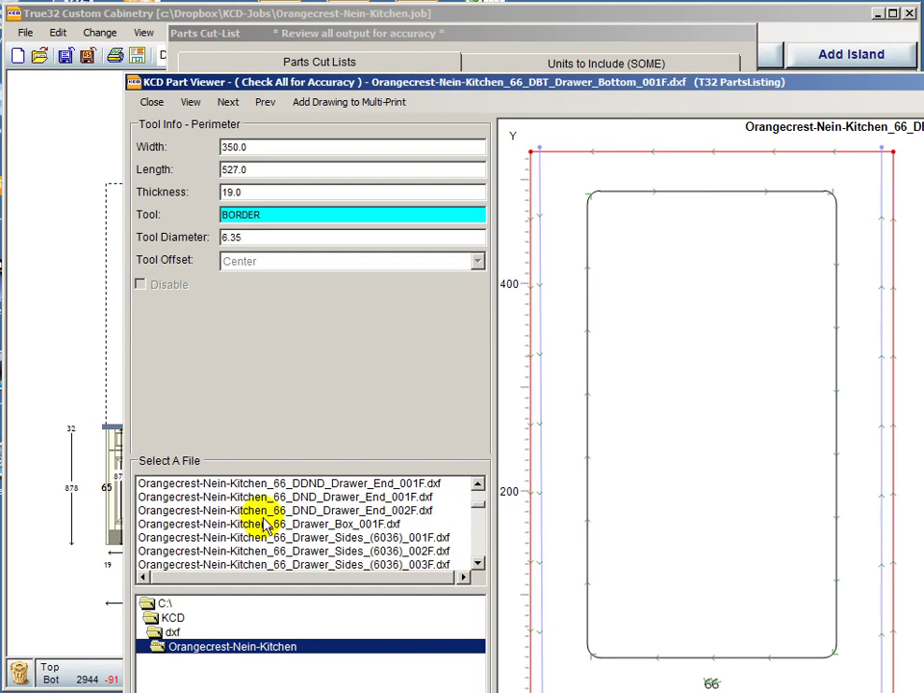
scroll(265, 521, "down", 4)
scroll(265, 521, "down", 3)
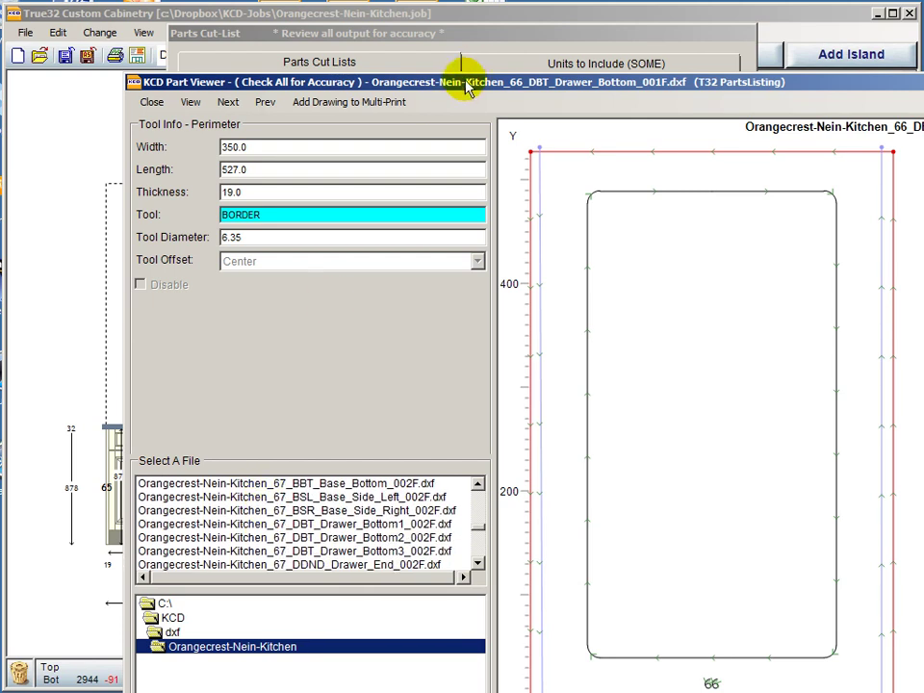
left_click_drag(466, 69, 409, 26)
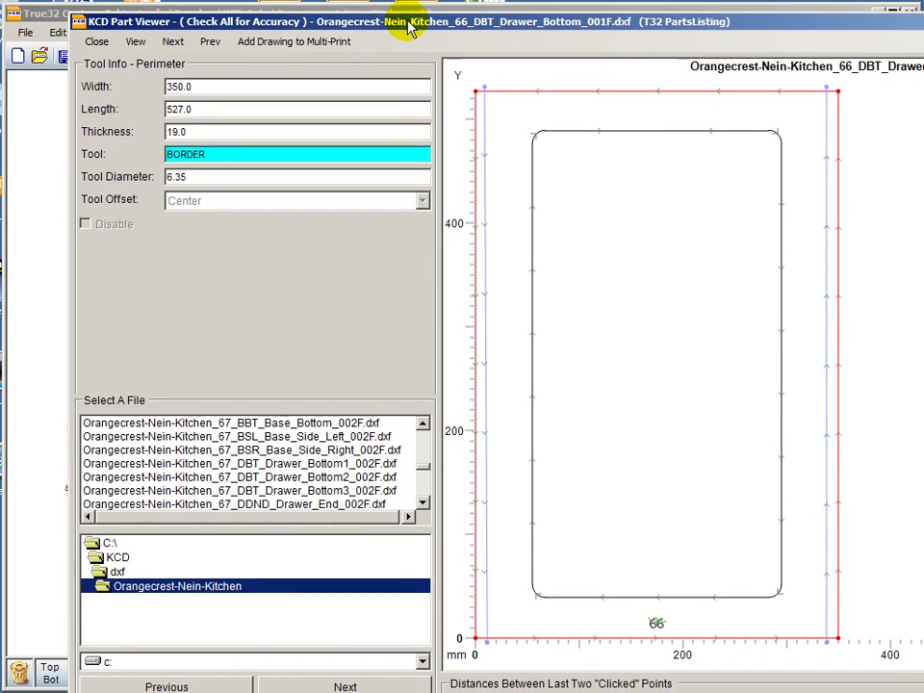
left_click(246, 466)
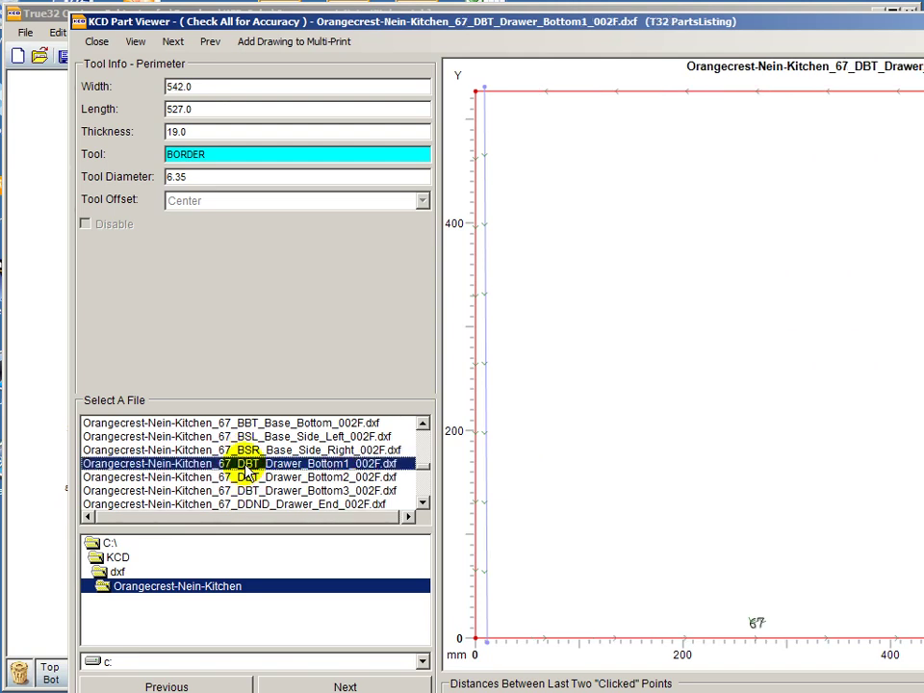
Step: Examine the peg hole pattern in unit 67's Drawer Bottom2 drawing, and close the part viewer and cut-list dialog
left_click(243, 477)
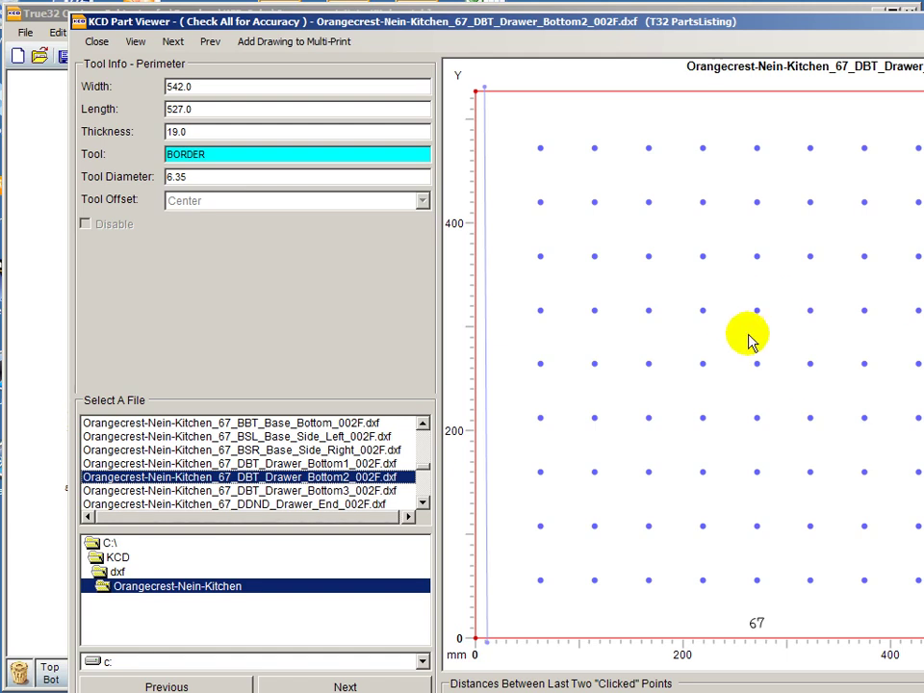
left_click(759, 366)
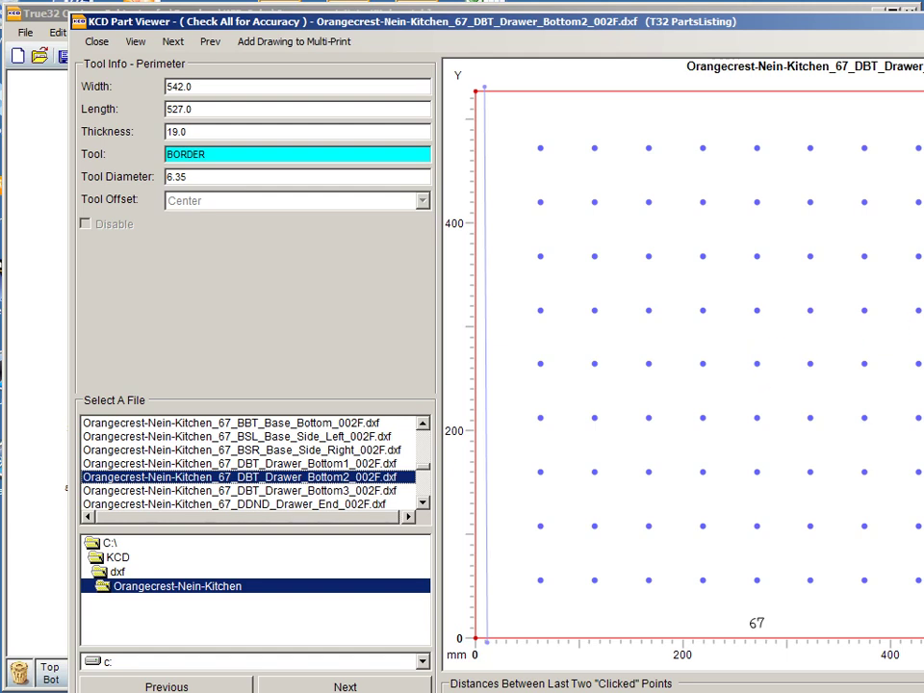
left_click(853, 251)
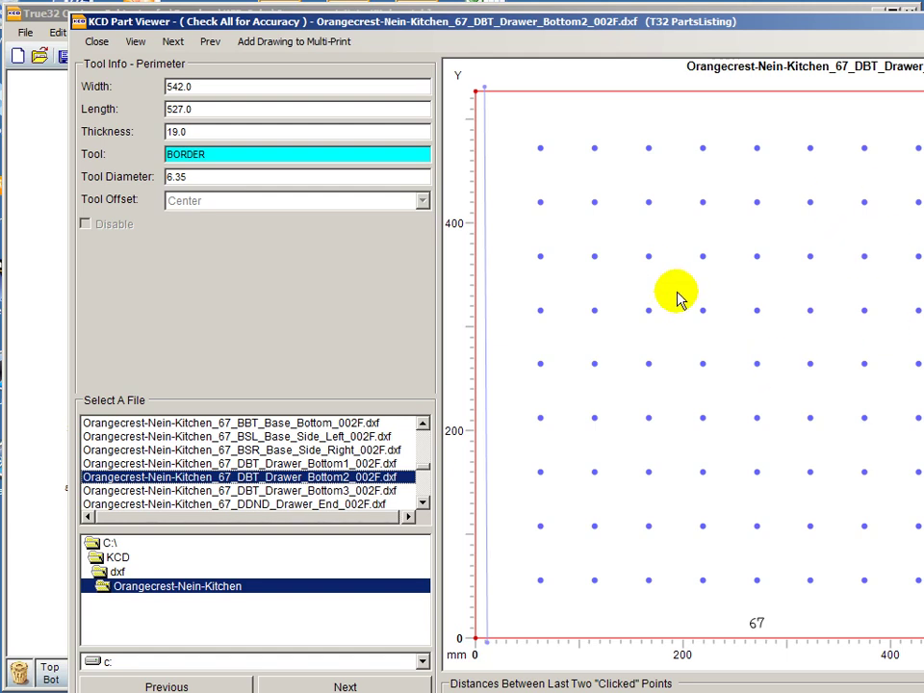
left_click(308, 477)
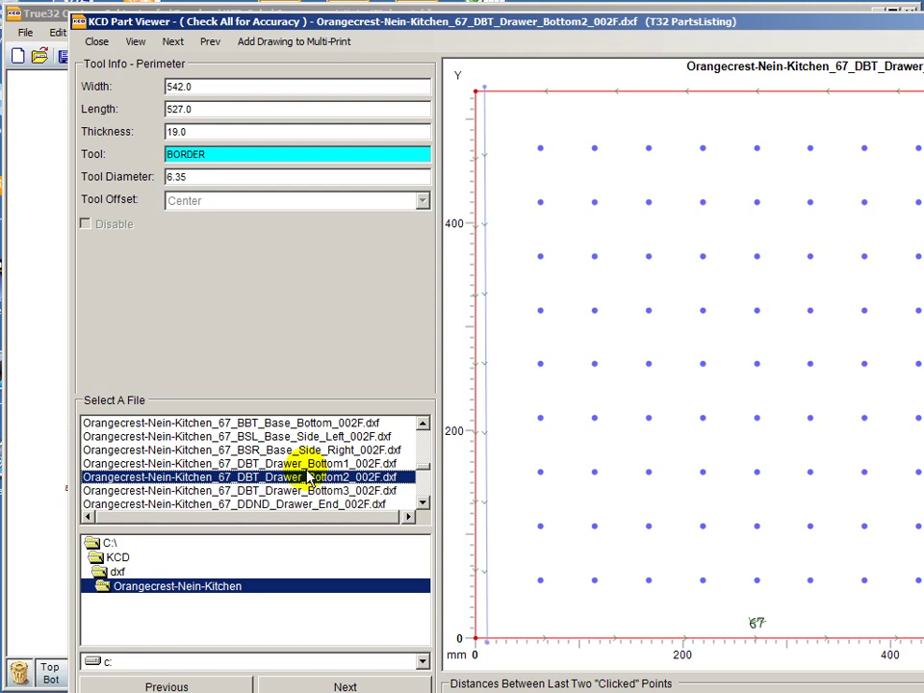
scroll(308, 472, "down", 1)
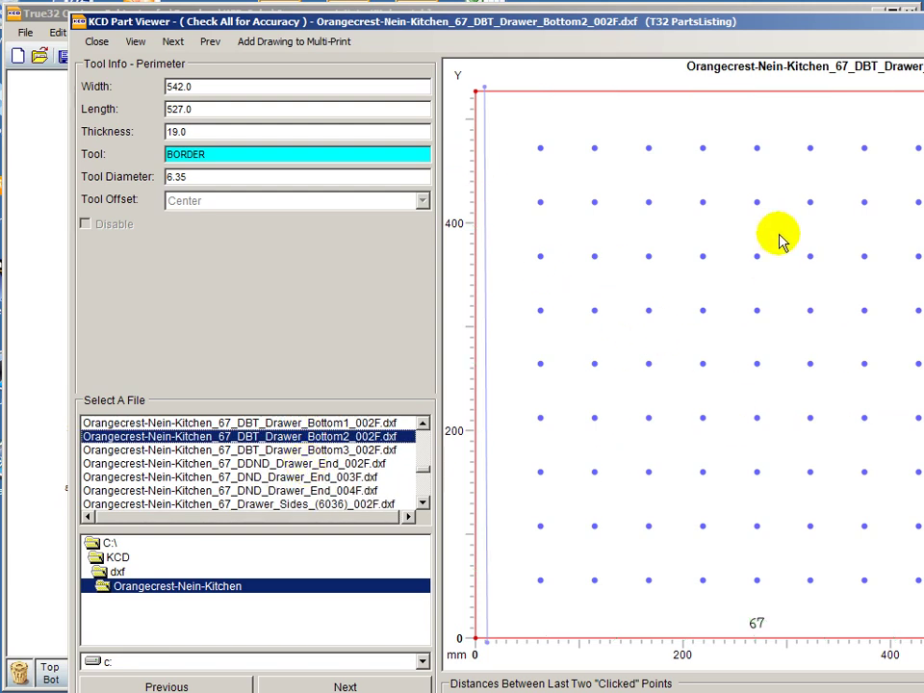
left_click(96, 40)
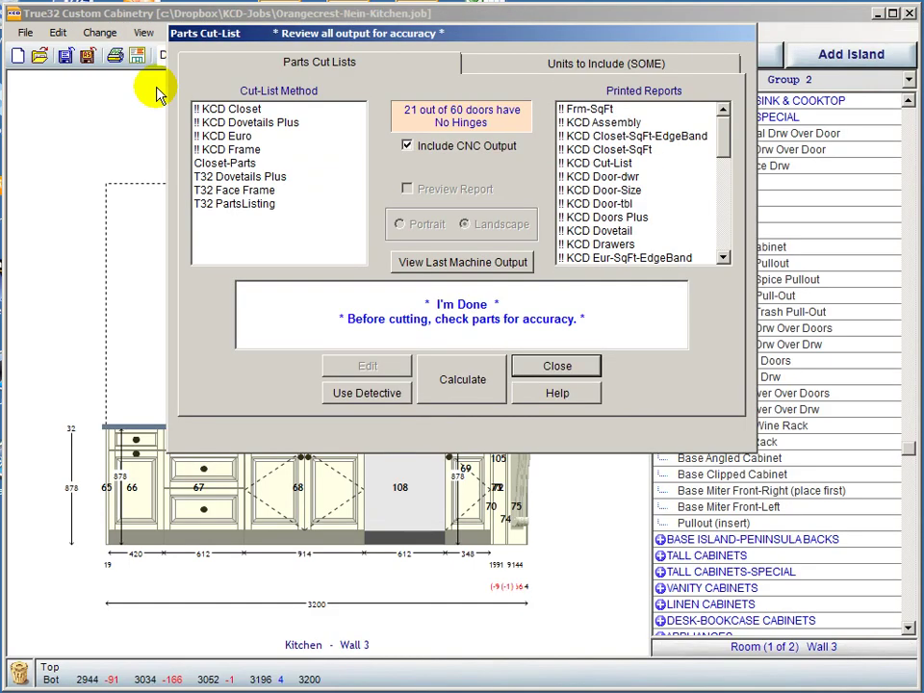
left_click(558, 366)
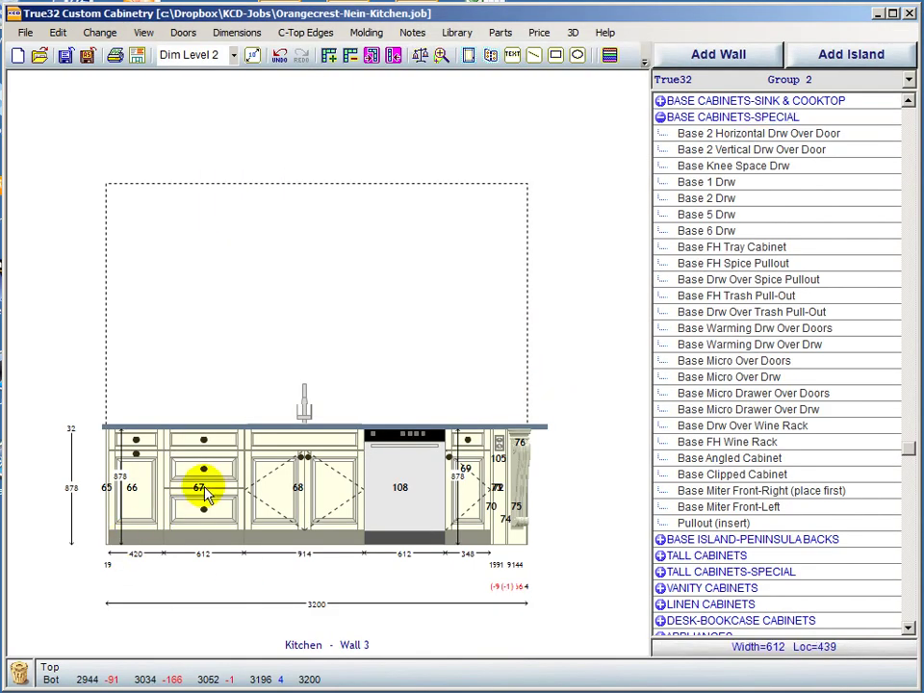
Step: Review the Peg Holes options for the drawers and pull-out of unit 67, and leave the unit without changes
double_click(192, 489)
left_click(767, 602)
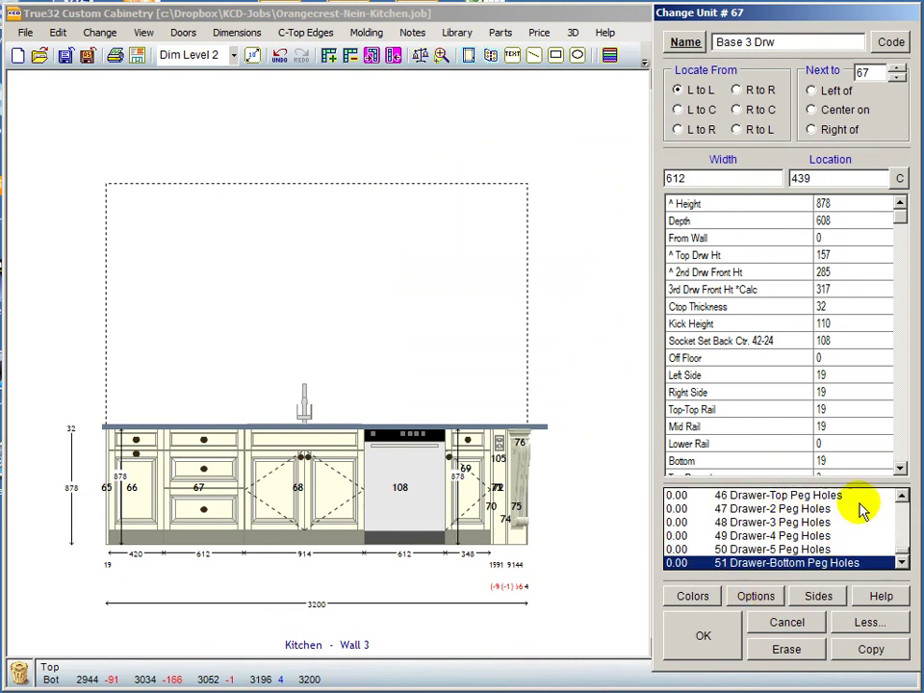
left_click(901, 495)
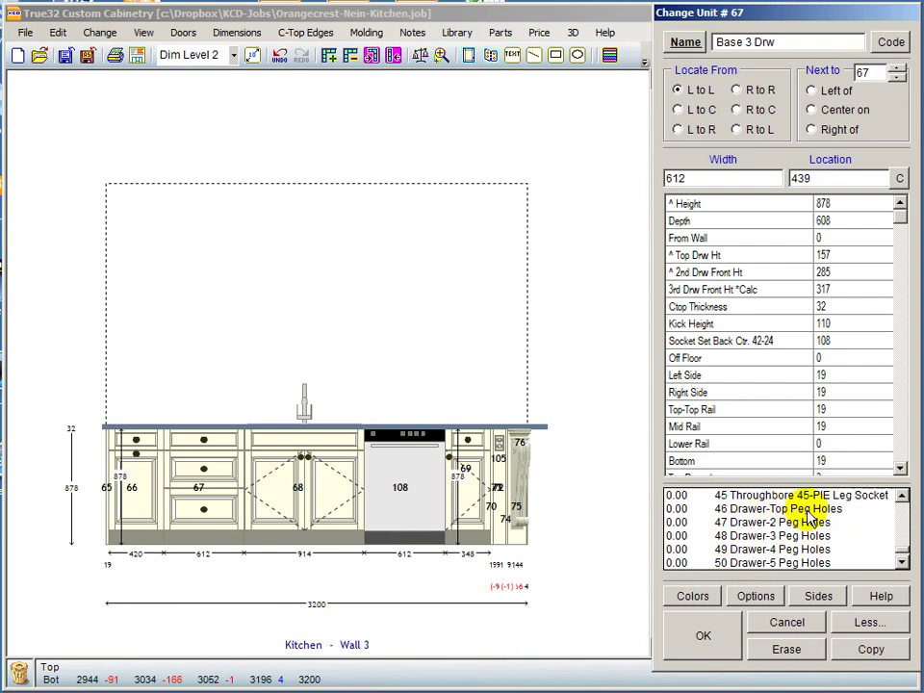
left_click_drag(743, 493, 760, 578)
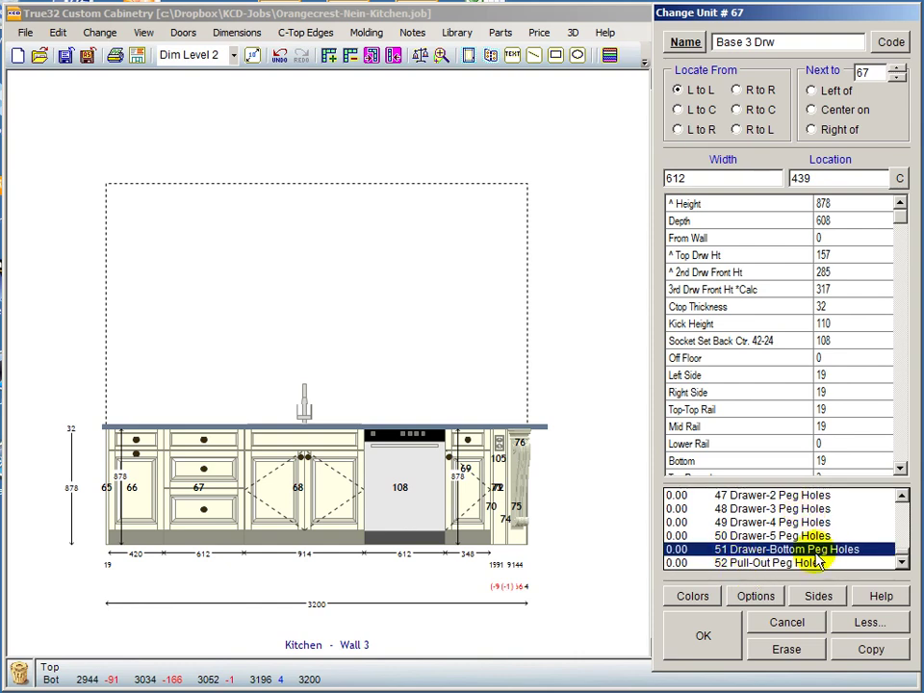
scroll(770, 559, "up", 1)
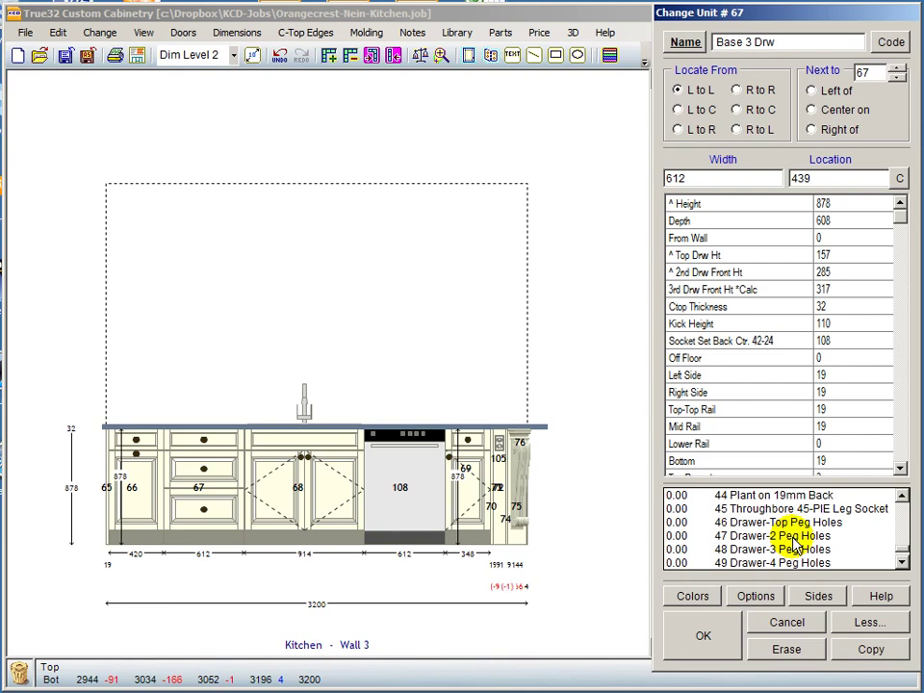
scroll(793, 549, "down", 1)
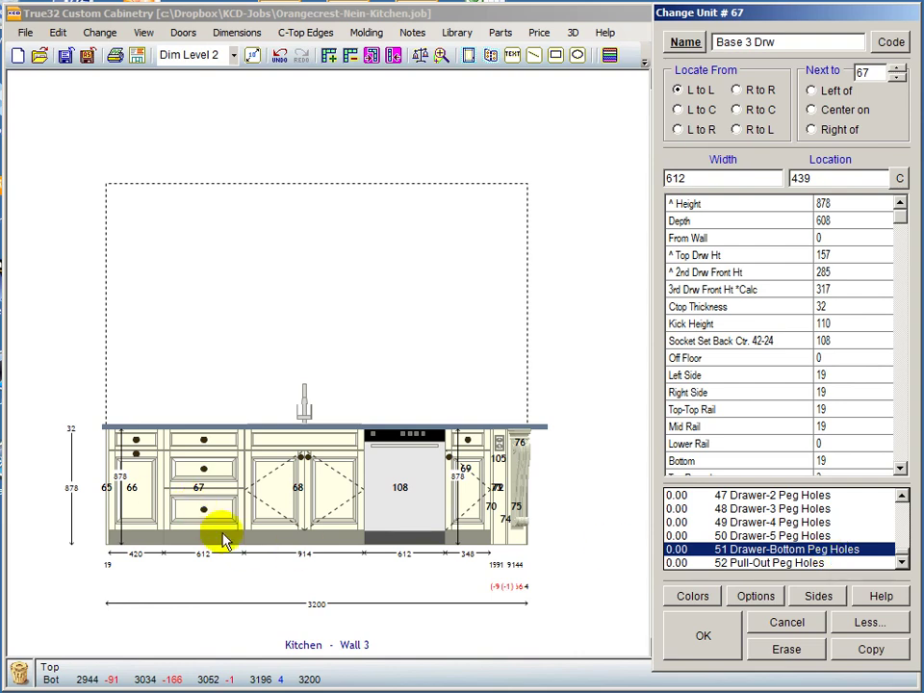
left_click(787, 622)
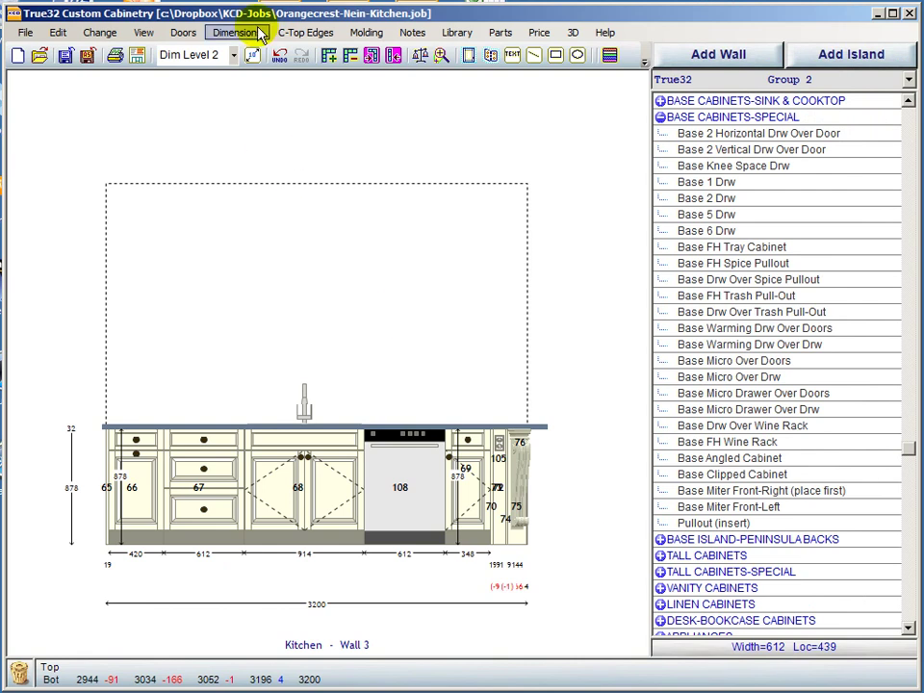
Step: Open the T32 PartsListing cut-list settings for editing and examine the Plate Peg Hole Spacing in Drill-System.PRT
left_click(501, 36)
left_click(232, 206)
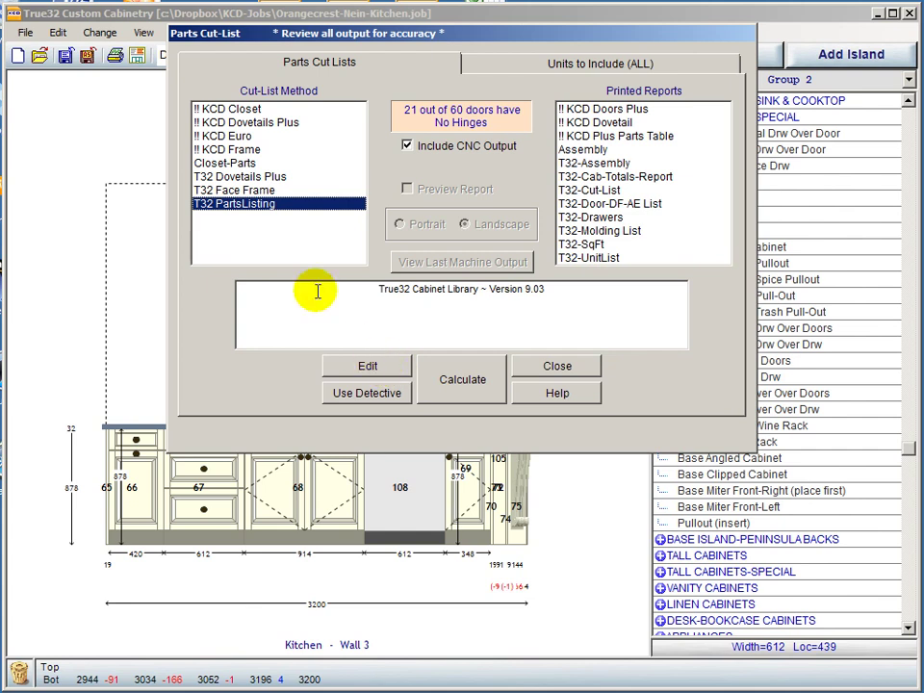
left_click(371, 370)
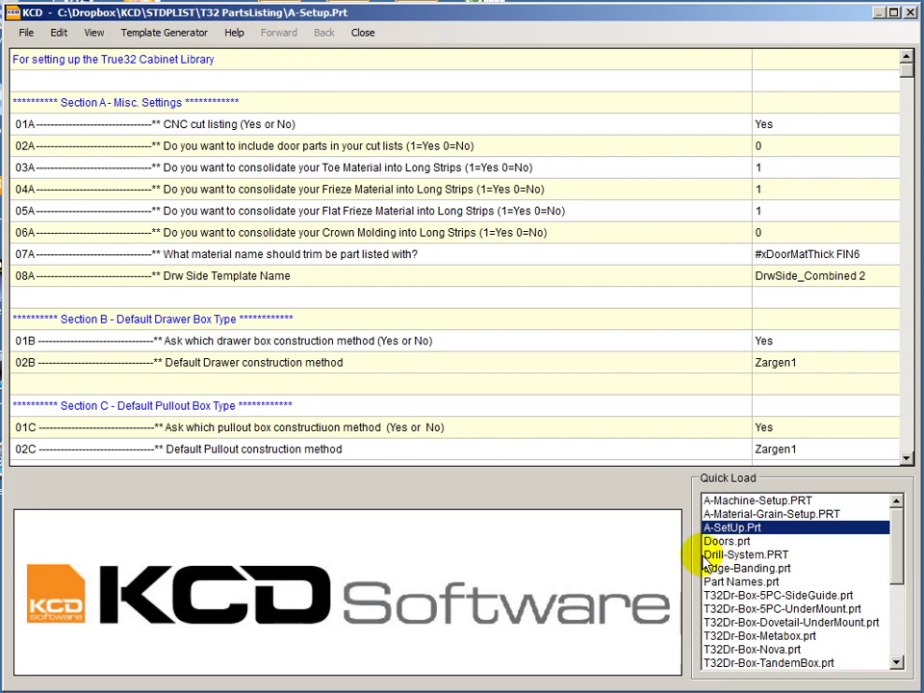
left_click(733, 555)
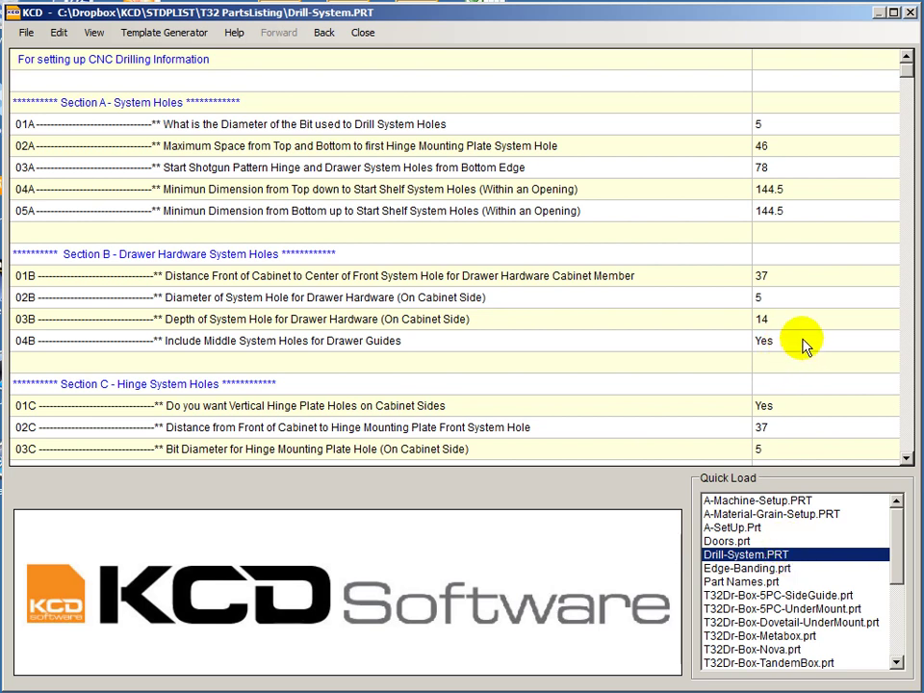
left_click_drag(901, 62, 906, 445)
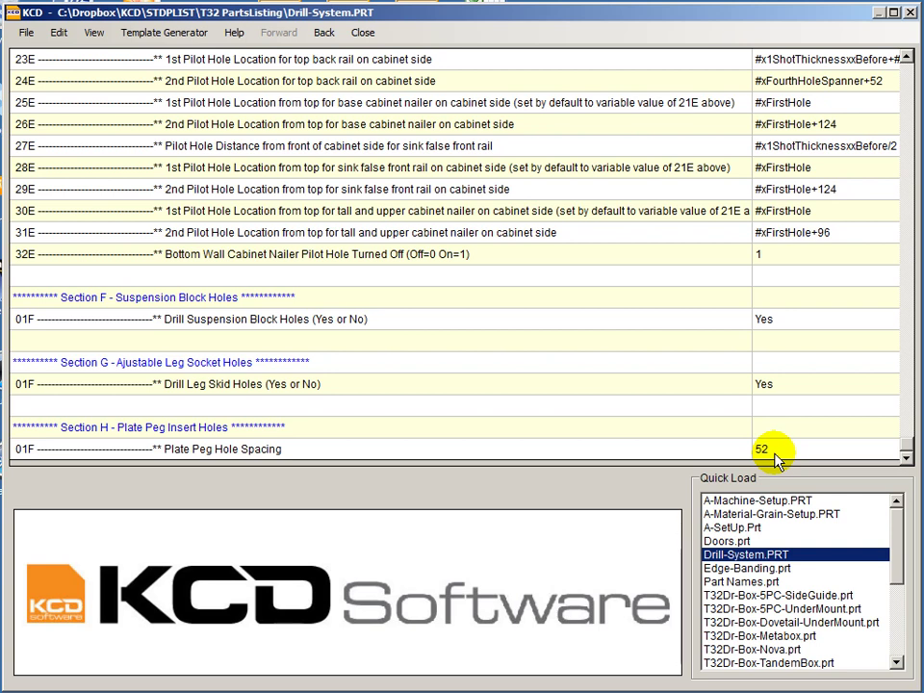
left_click(759, 441)
left_click_drag(904, 444, 904, 58)
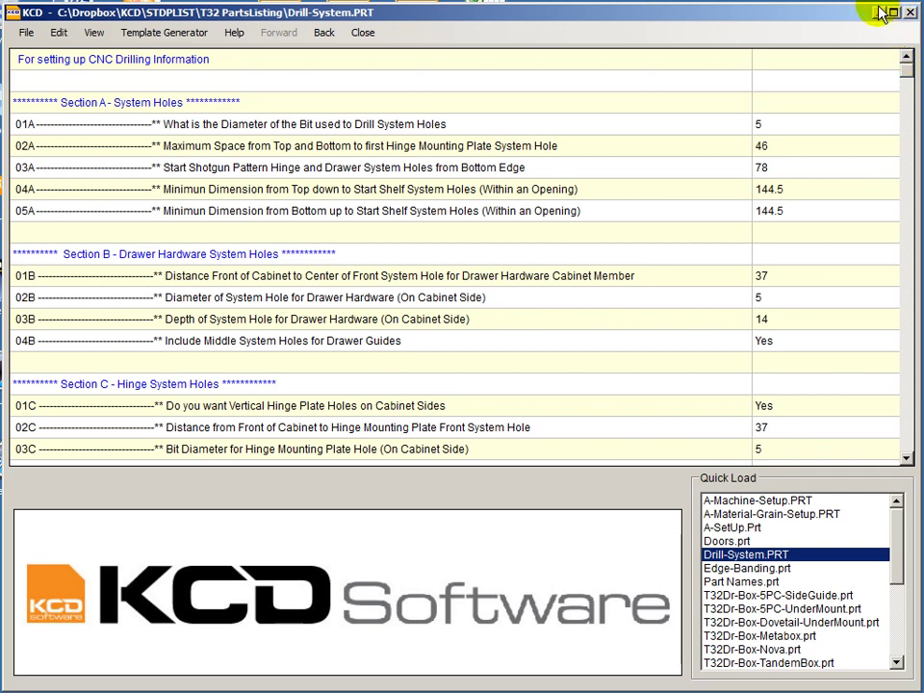
Step: Examine the grain settings in A-Material-Grain-Setup.PRT and look through the available drawer and pull-out box files
left_click(759, 516)
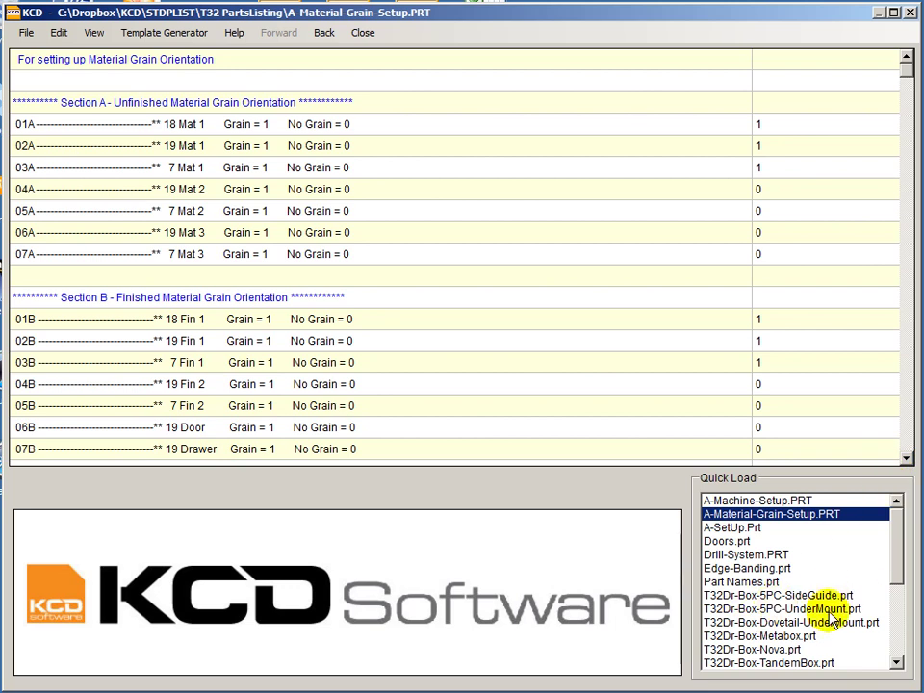
left_click(899, 666)
left_click(899, 667)
left_click(899, 666)
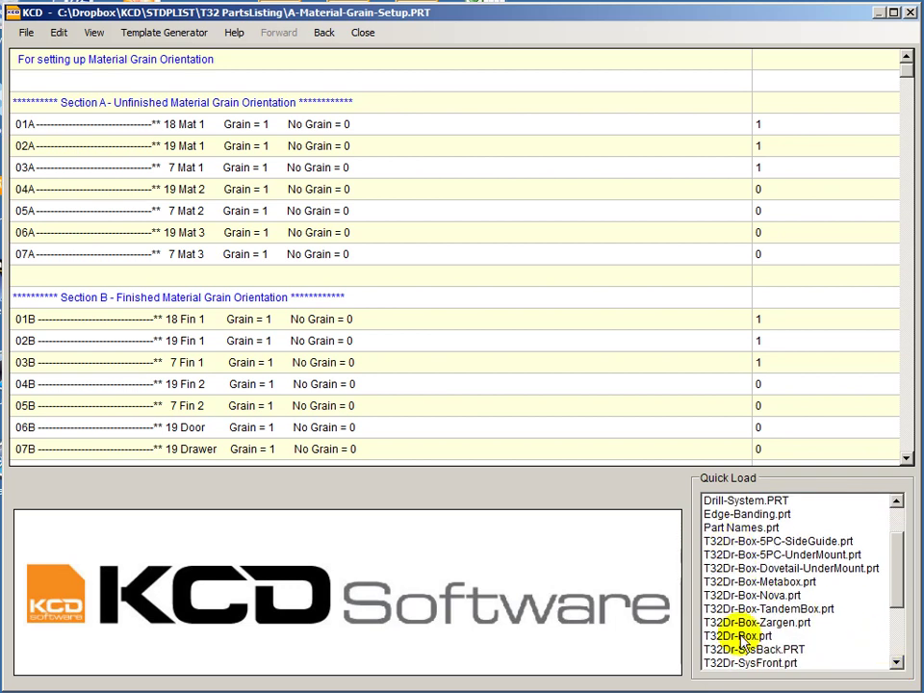
left_click(897, 662)
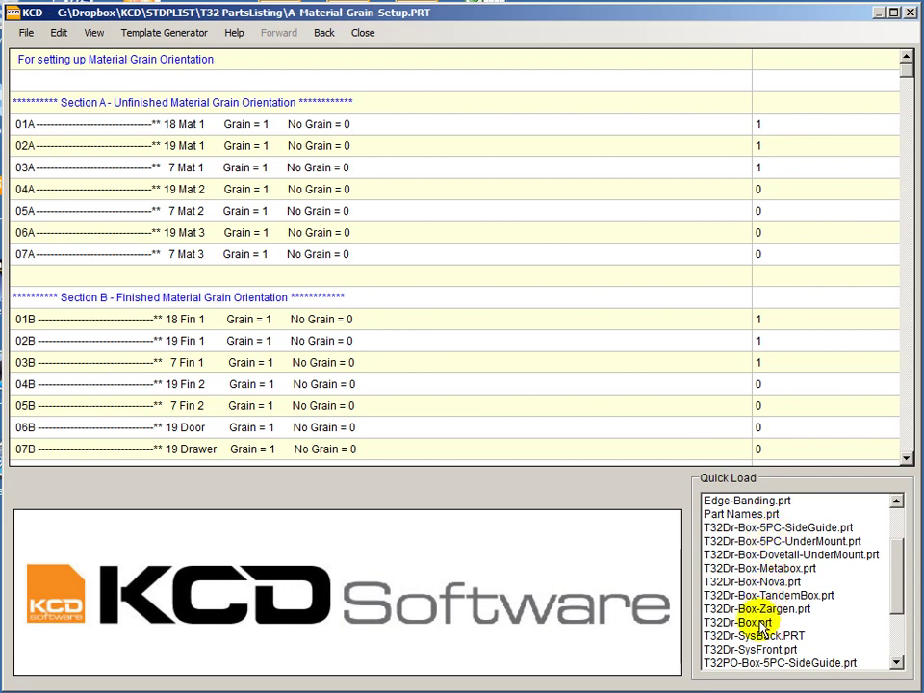
scroll(891, 661, "down", 2)
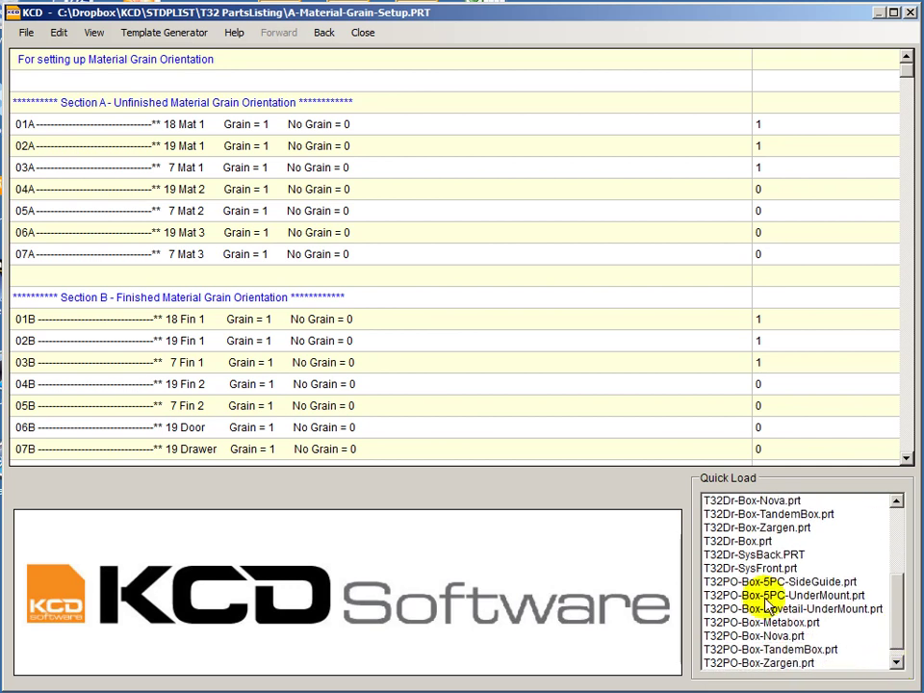
left_click(896, 663)
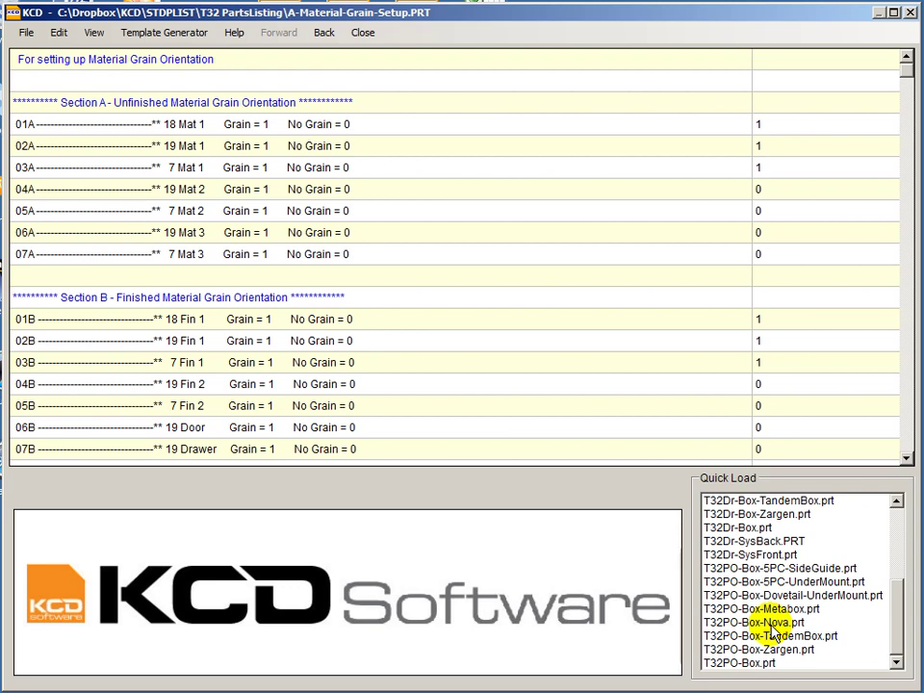
Step: Load the T32PO-Box.prt pull-out box file and check the available editing and file commands
left_click(749, 664)
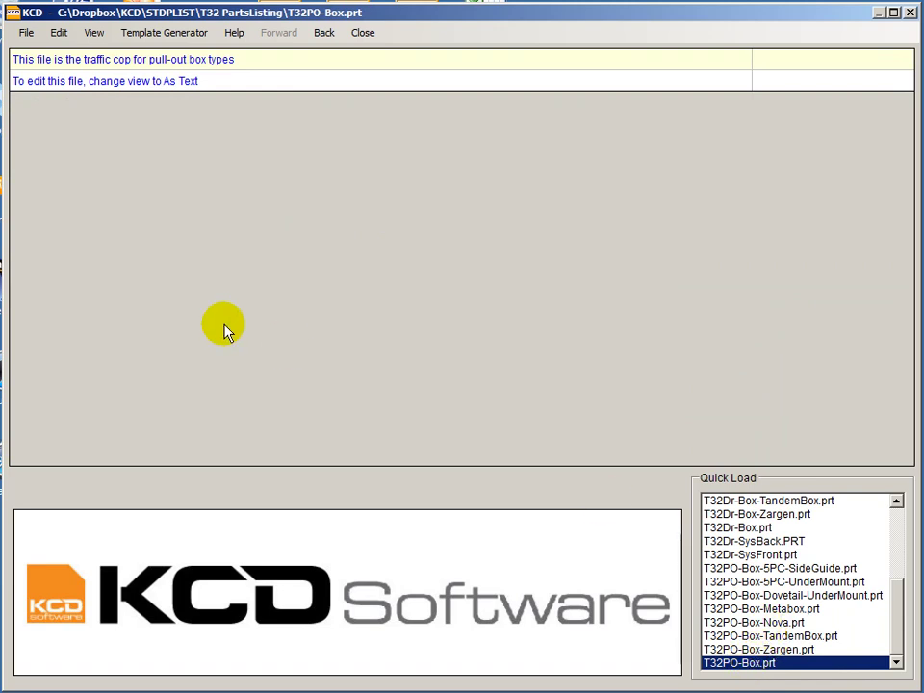
left_click(58, 35)
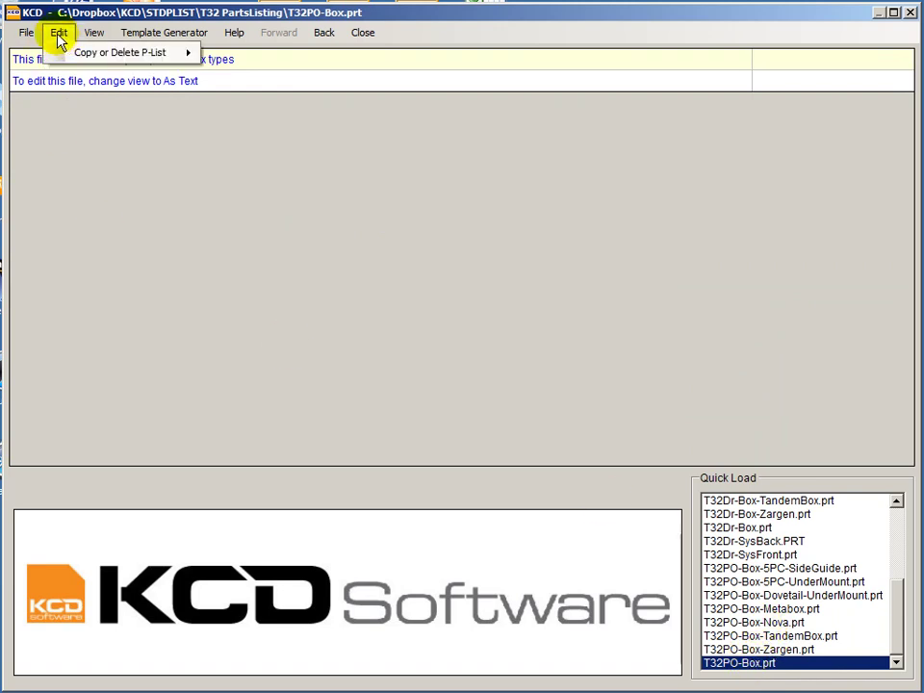
left_click(59, 37)
left_click(24, 41)
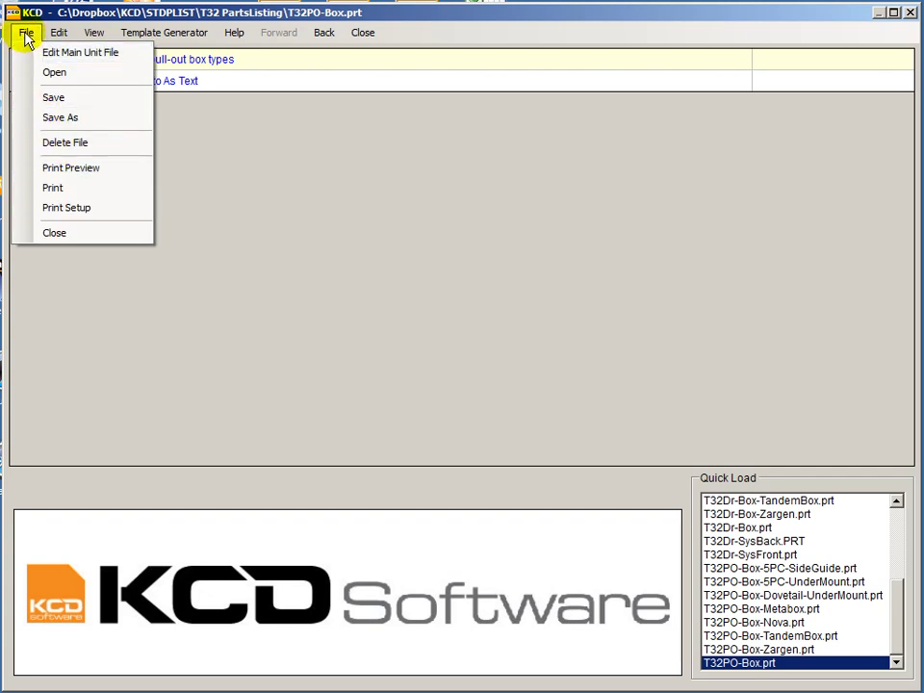
left_click(27, 37)
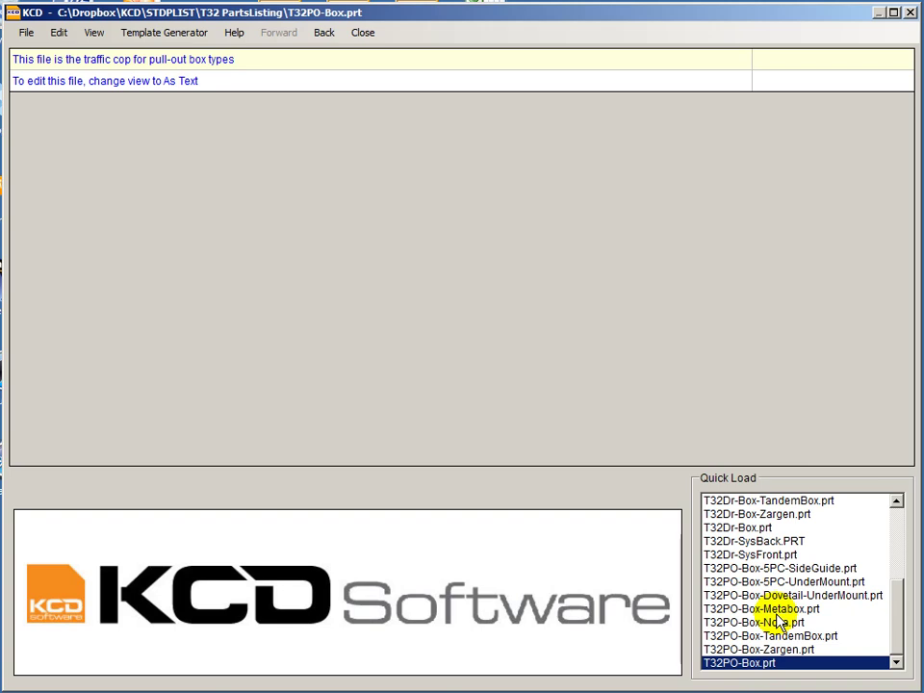
Step: Look through the T32 PartsListing files available for loading, from the setup files to the drawer and pull-out box files
left_click(896, 502)
left_click(897, 501)
left_click(896, 502)
left_click(896, 502)
left_click(897, 501)
left_click(896, 501)
left_click(897, 502)
left_click(897, 502)
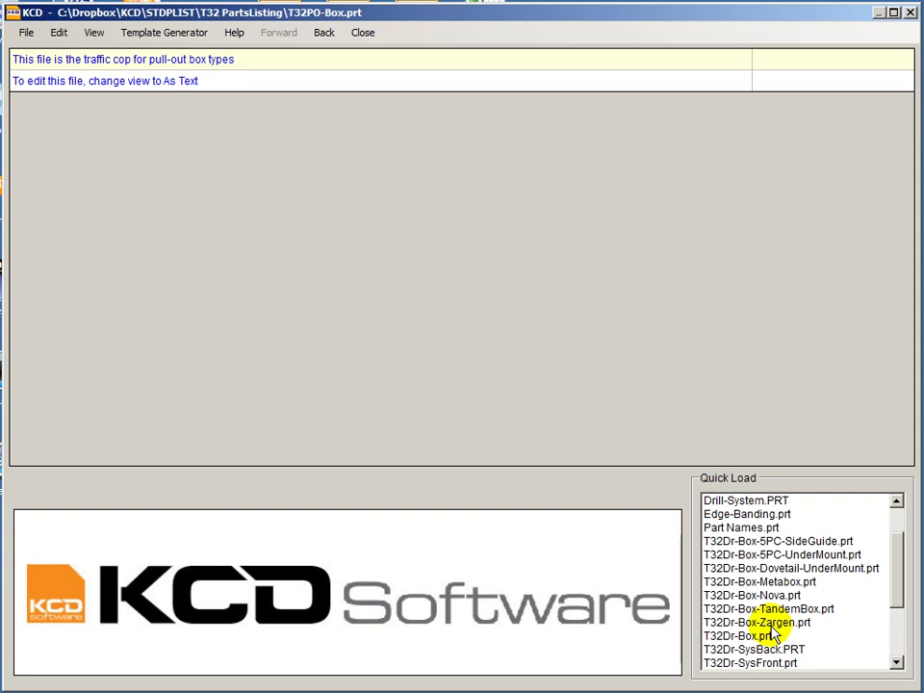
scroll(897, 626, "down", 1)
scroll(897, 626, "down", 2)
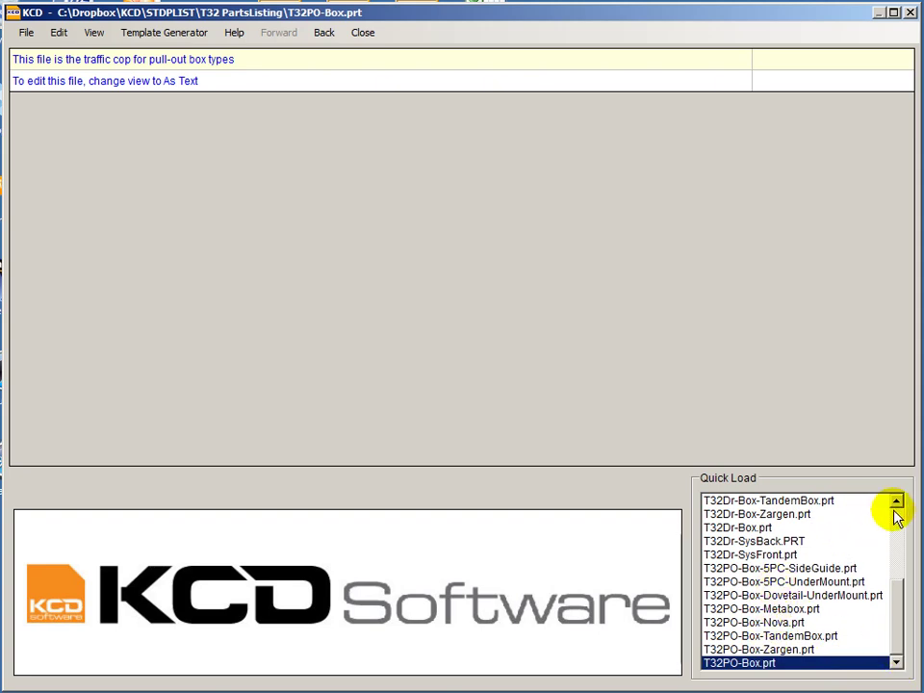
scroll(903, 525, "up", 1)
scroll(904, 525, "up", 4)
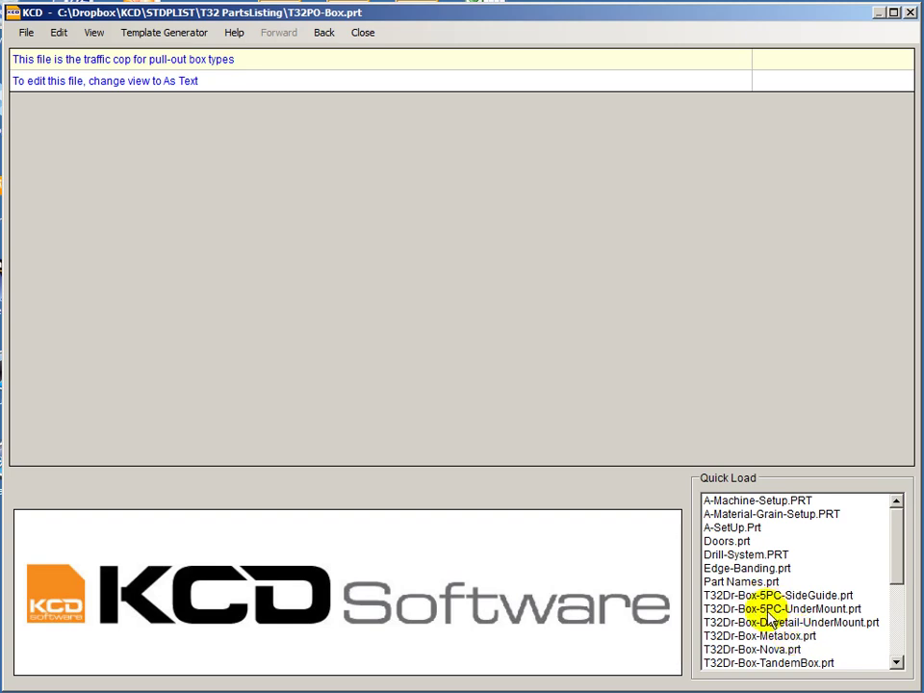
Step: Load T32Dr-Box-Nova.prt and examine its Grass NovaPro drawer box settings and drawer guide item numbers
left_click(784, 651)
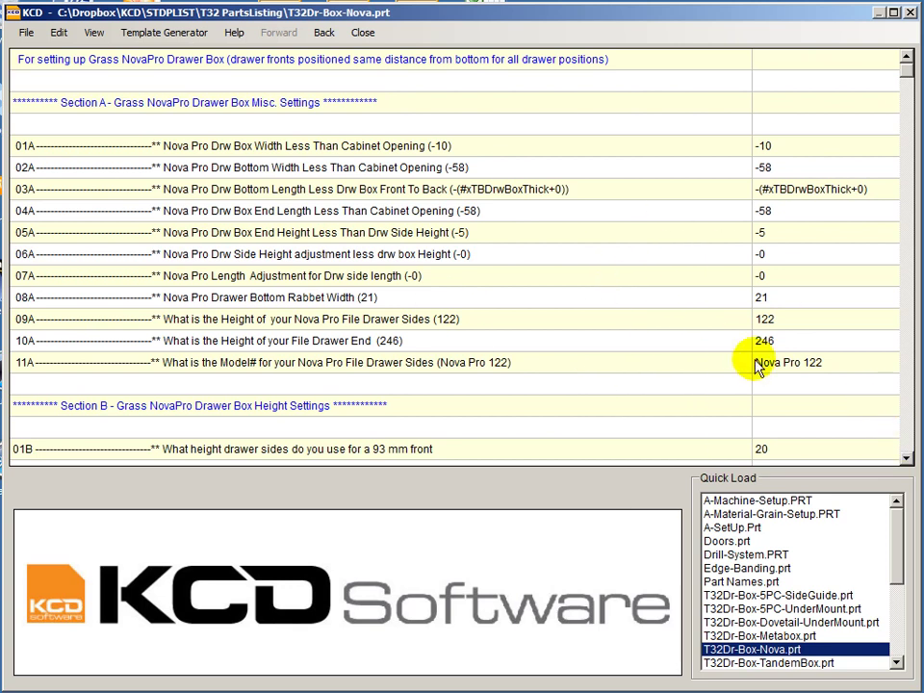
scroll(905, 426, "down", 15)
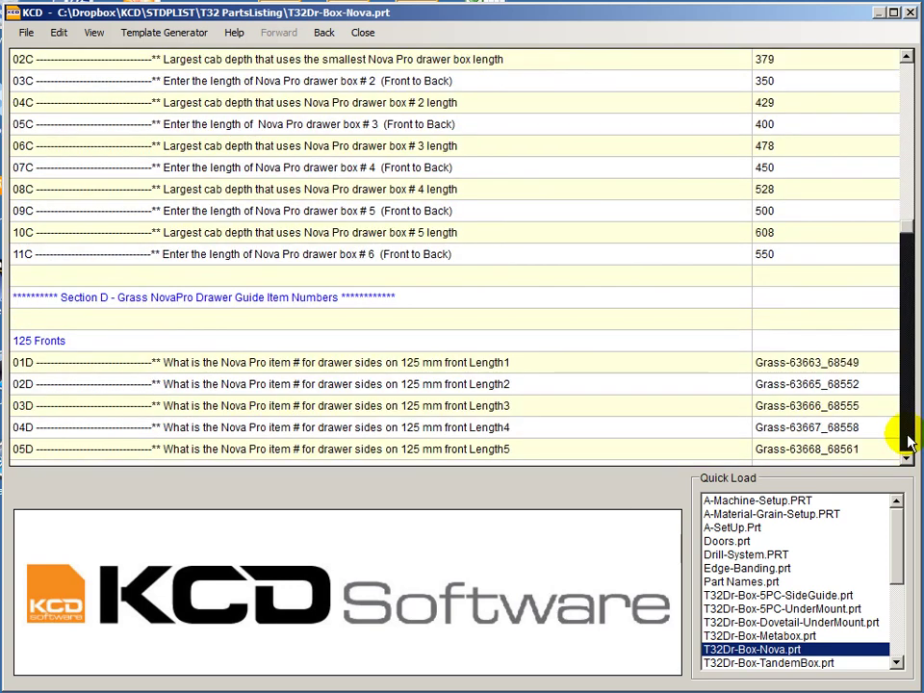
scroll(908, 439, "down", 6)
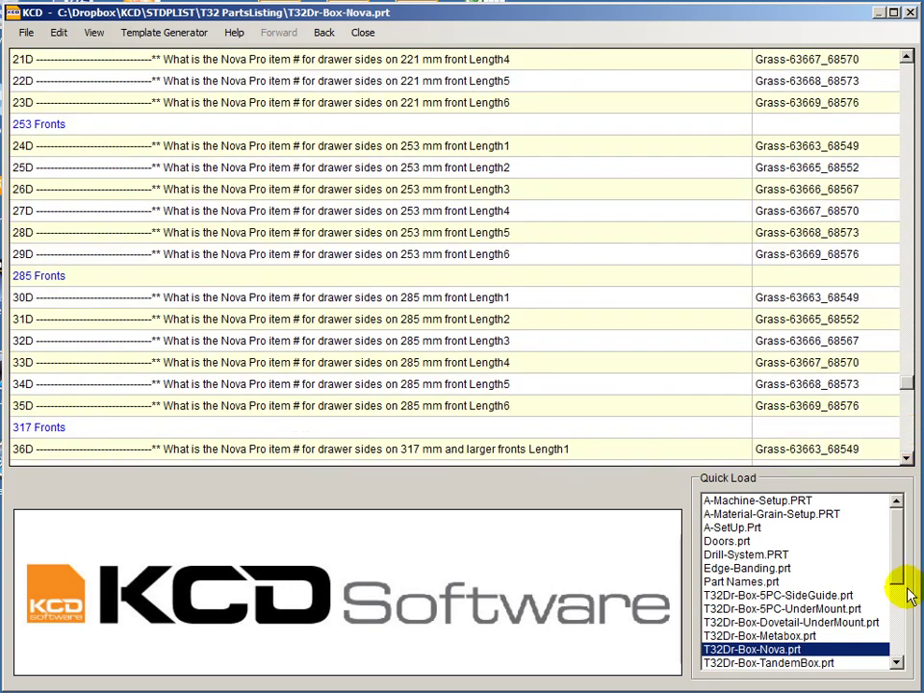
Step: Load T32Dr-Box.prt, T32Dr-SysBack.PRT and T32Dr-SysFront.prt in turn to read what each file controls
left_click(896, 664)
left_click(896, 663)
left_click(896, 664)
left_click(897, 663)
left_click(897, 664)
left_click(896, 663)
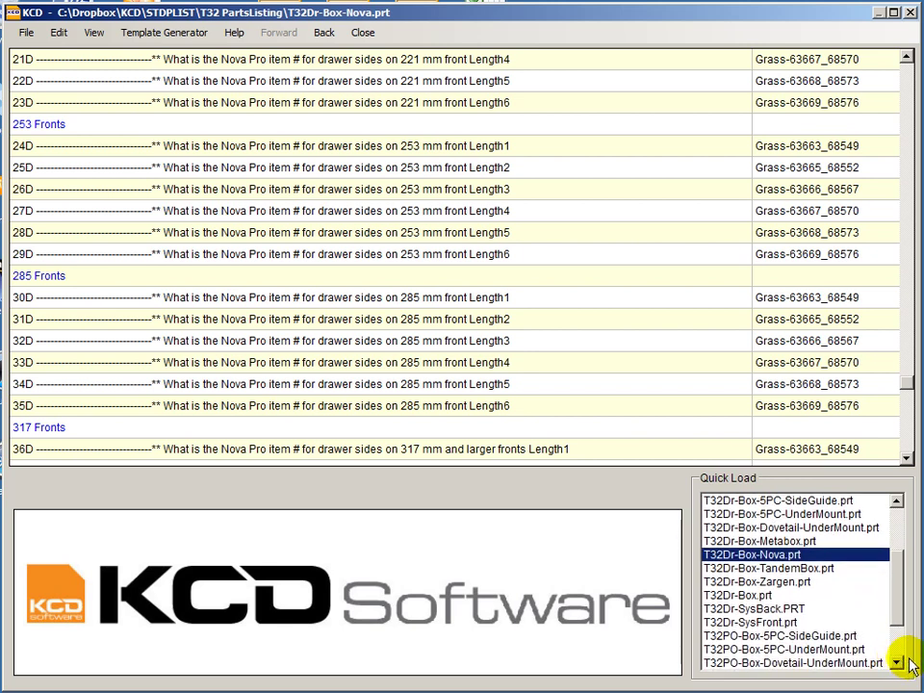
left_click(743, 596)
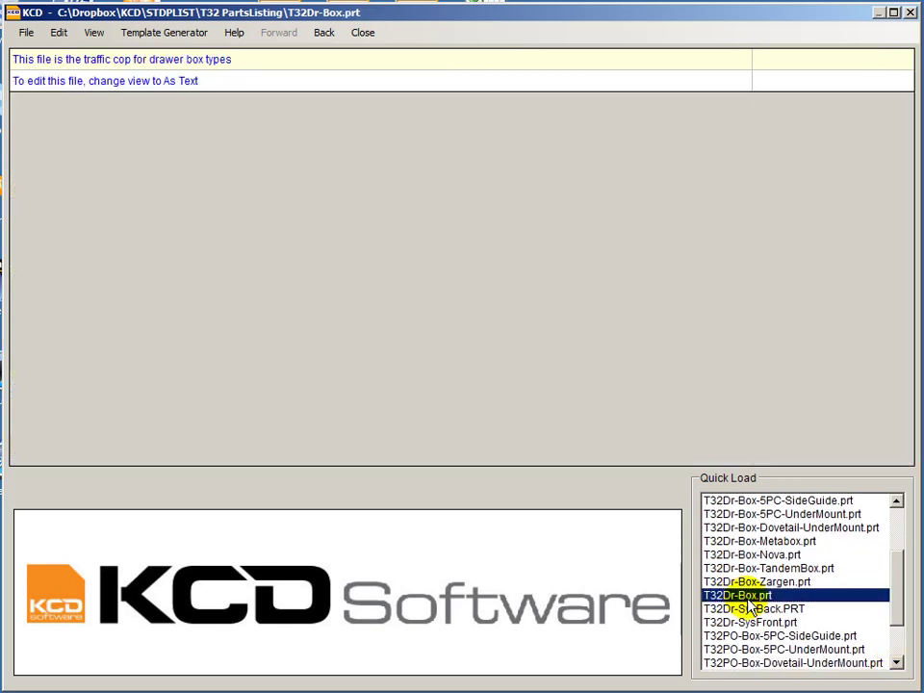
left_click(747, 612)
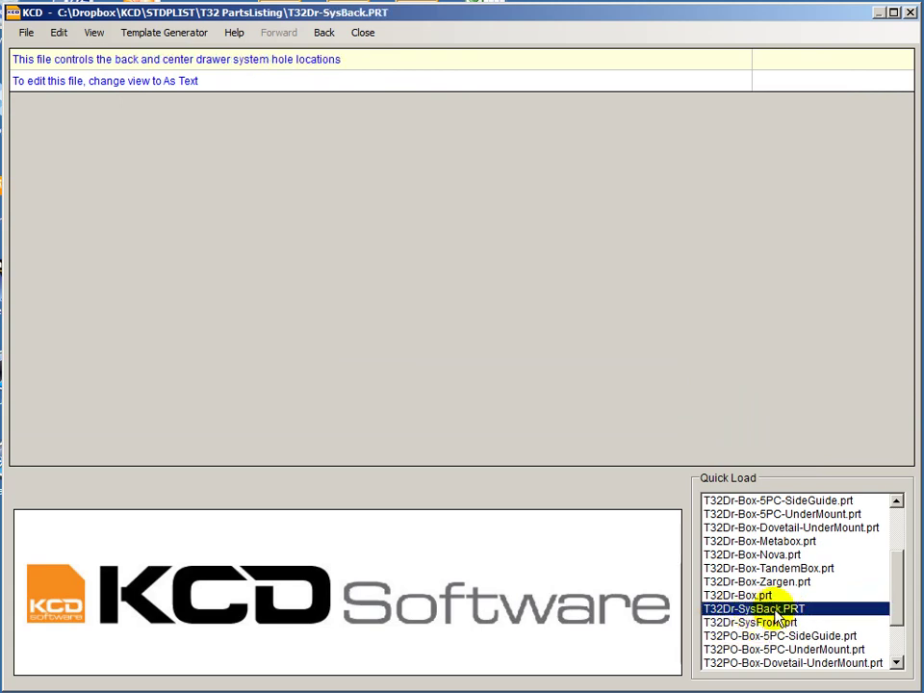
left_click(756, 623)
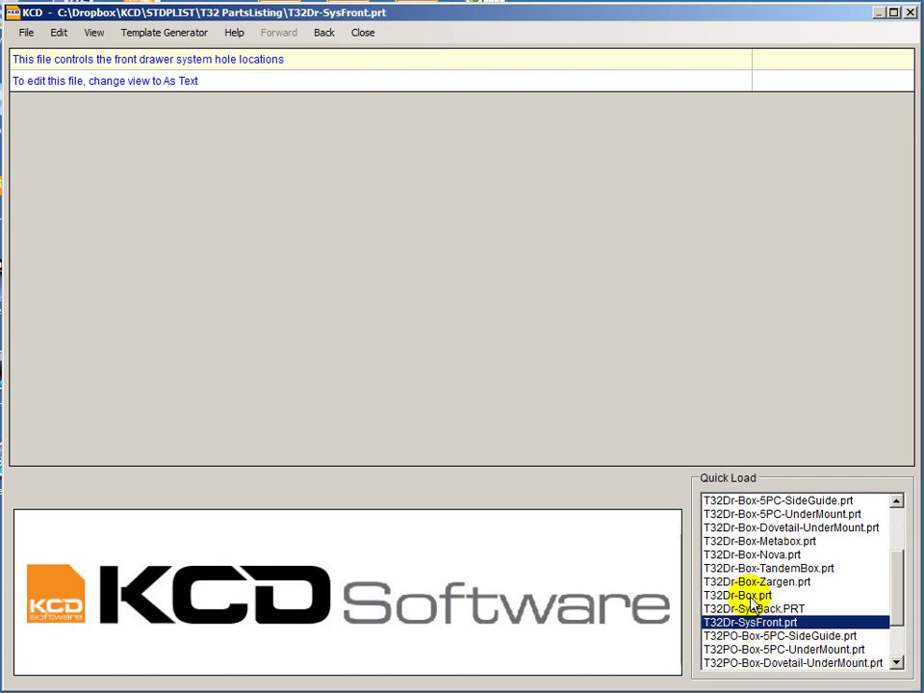
Step: Reload T32Dr-Box.prt, examine its drawer box method load lines as text, and return to the grid view
left_click(753, 598)
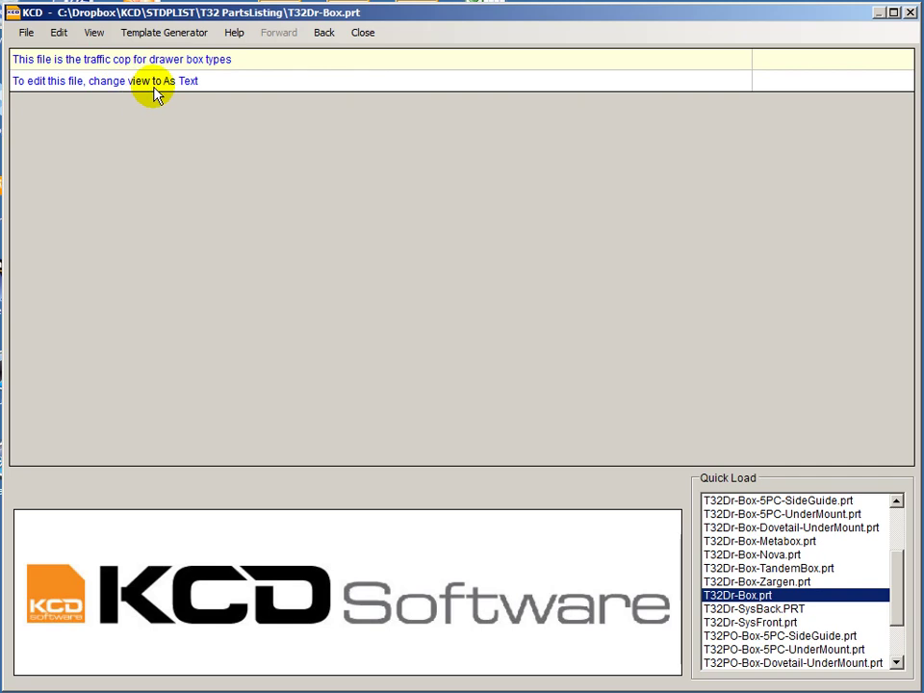
left_click(94, 34)
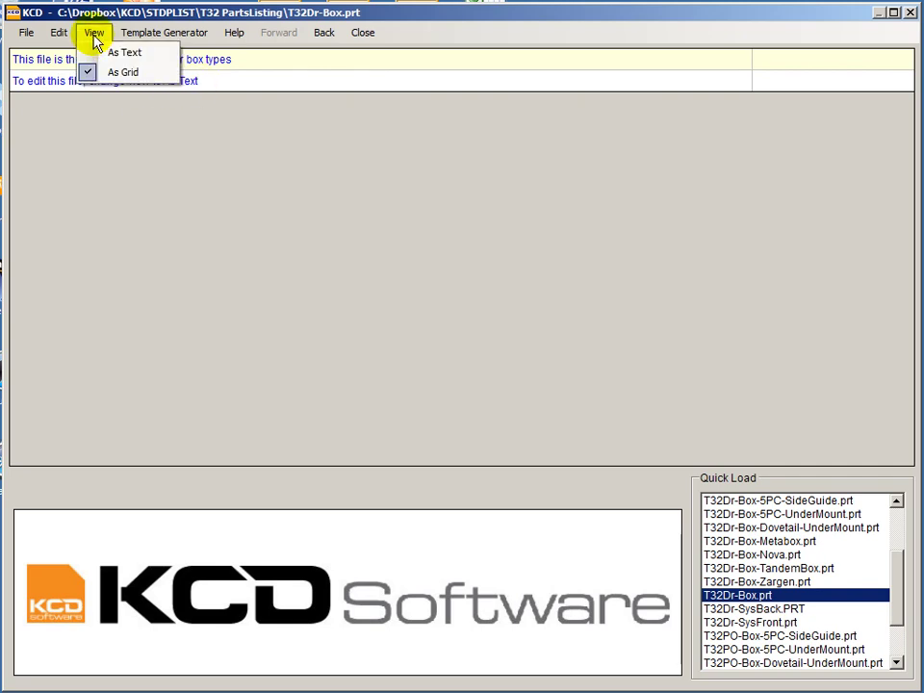
left_click(118, 52)
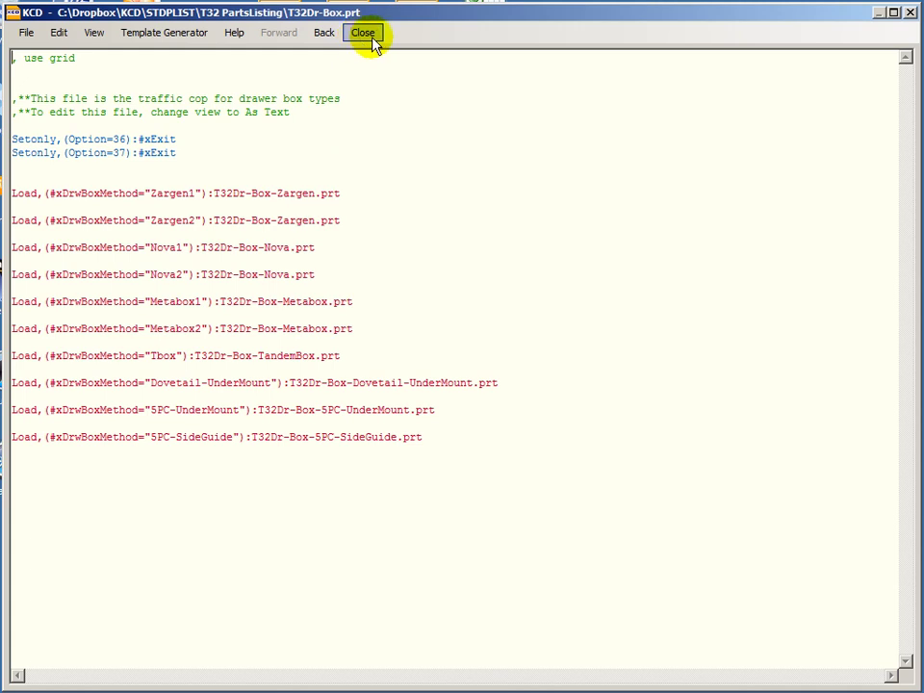
left_click(93, 34)
left_click(123, 75)
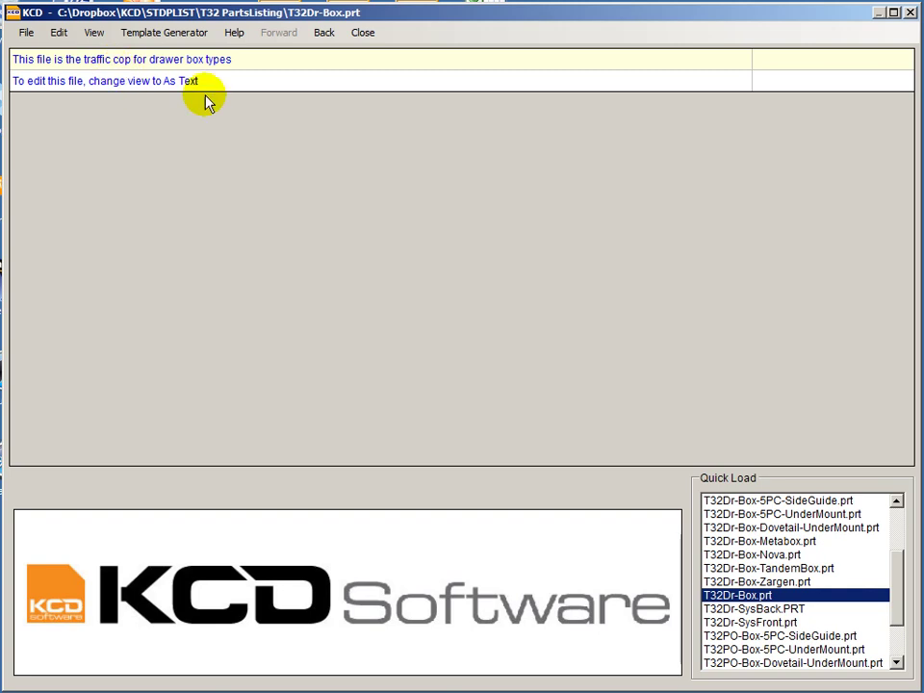
Step: Load T32Dr-SysBack.PRT as text and examine the back and center hole locations in the Grass Zargen section
left_click(759, 609)
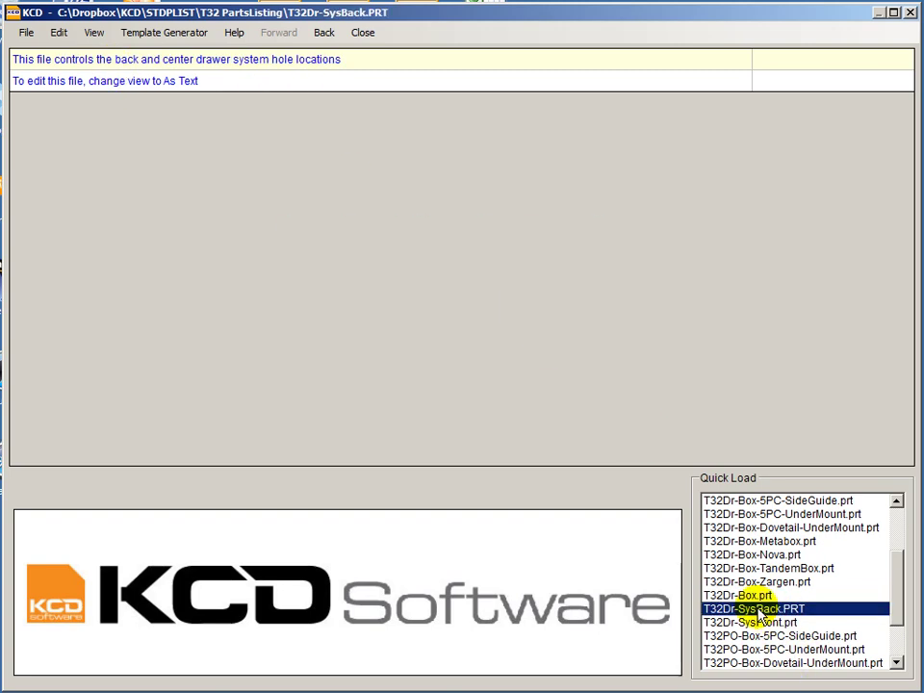
left_click(92, 34)
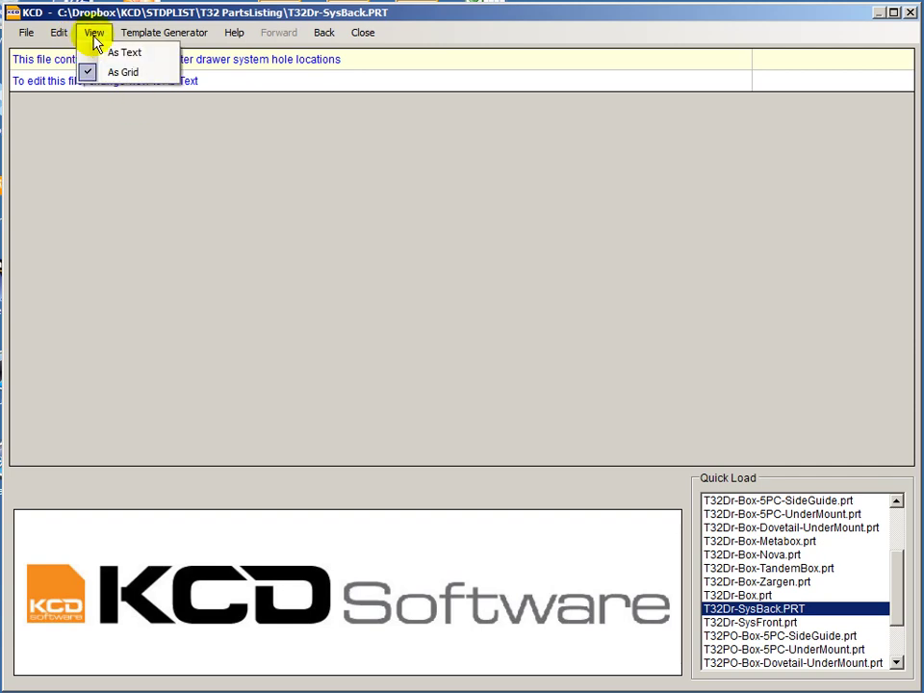
left_click(109, 57)
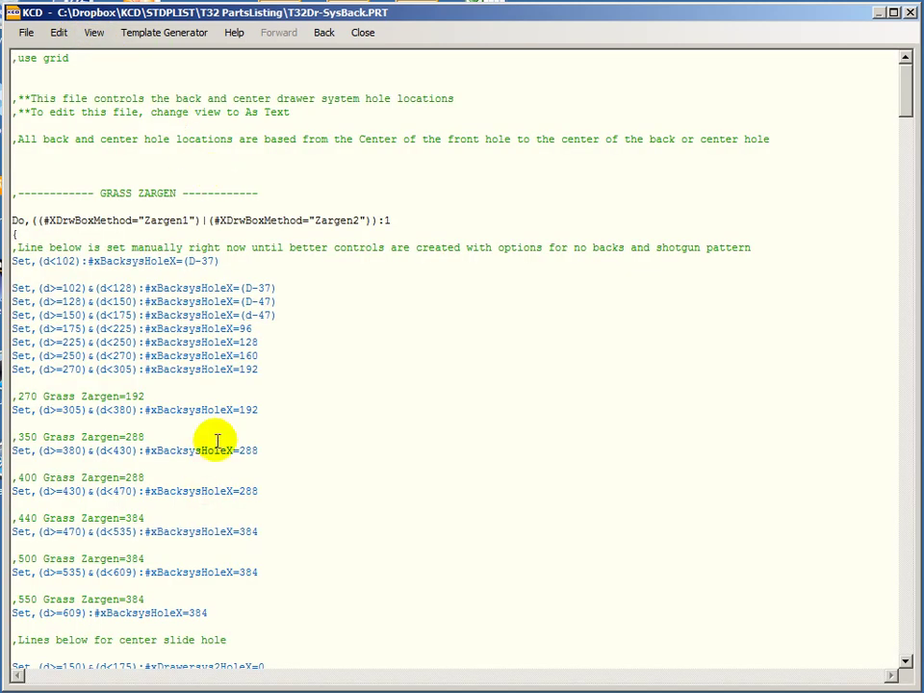
left_click(312, 410)
scroll(312, 408, "down", 3)
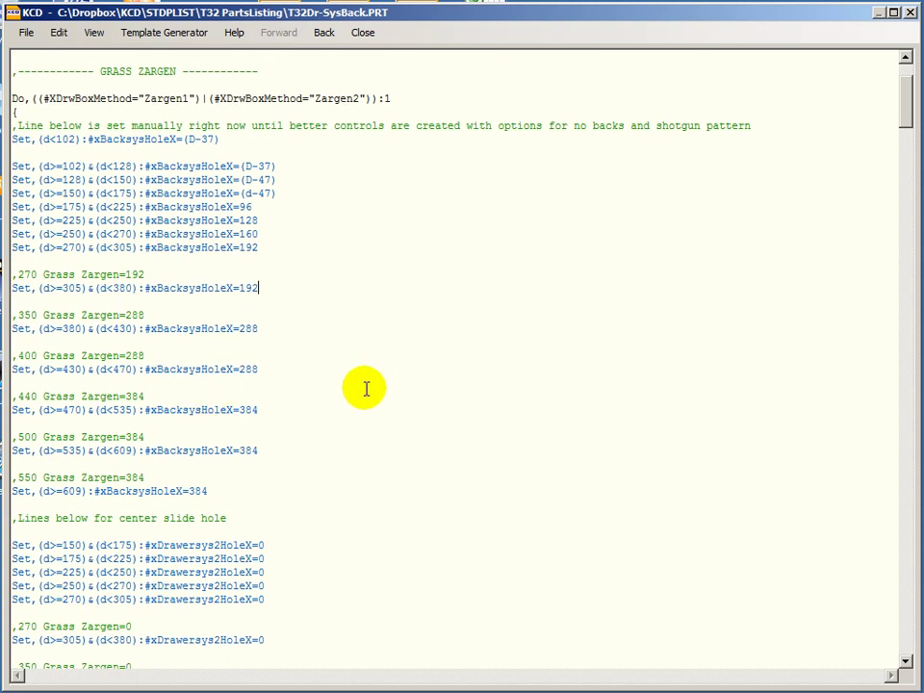
scroll(359, 374, "down", 5)
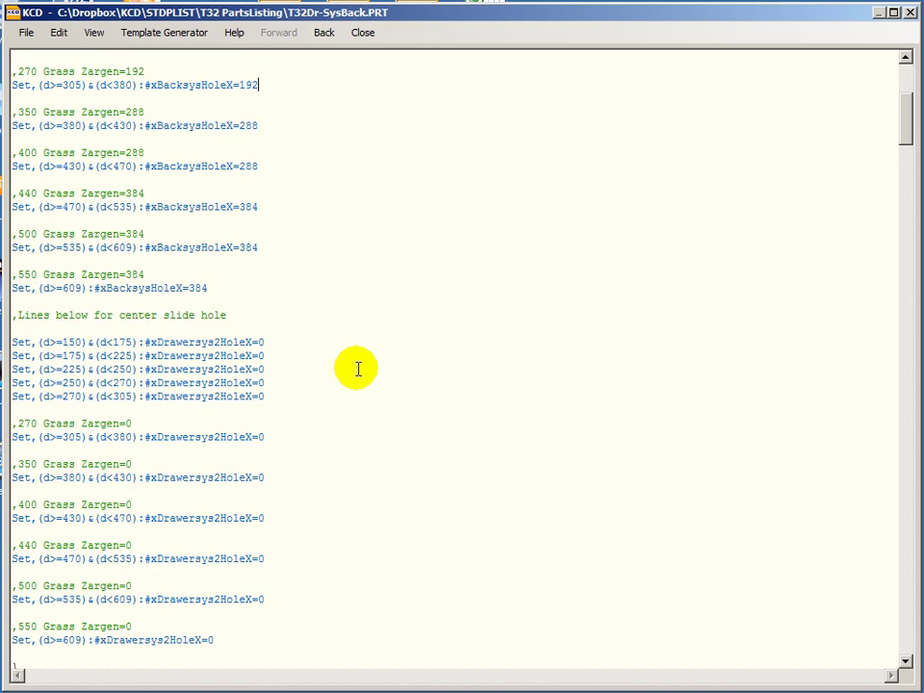
scroll(357, 369, "down", 4)
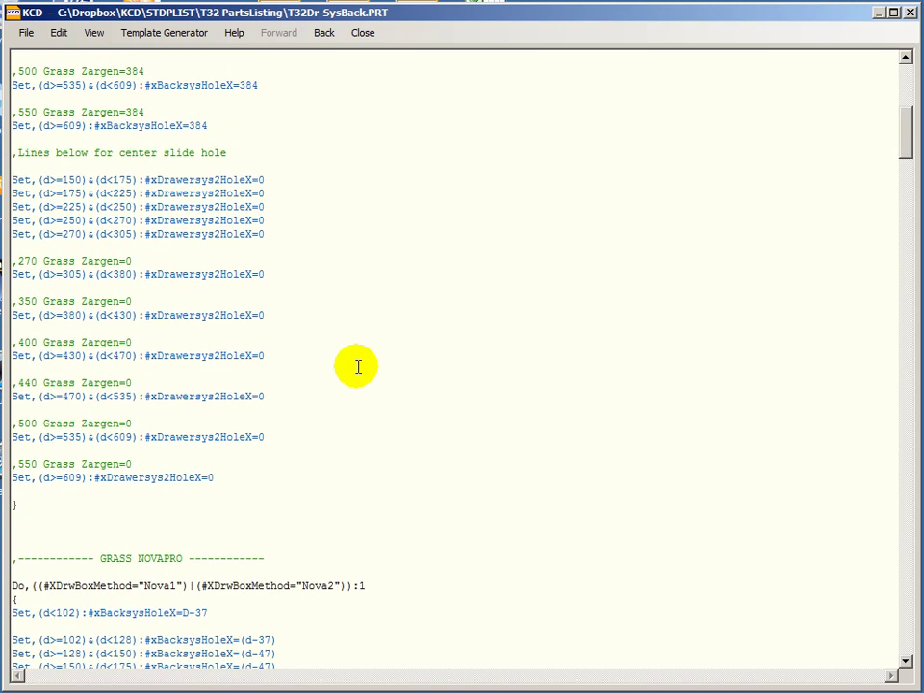
Step: Examine the Grass NovaPro hole locations in T32Dr-SysBack.PRT, including the 400 NovaPro line, and return to the grid view
scroll(357, 367, "down", 7)
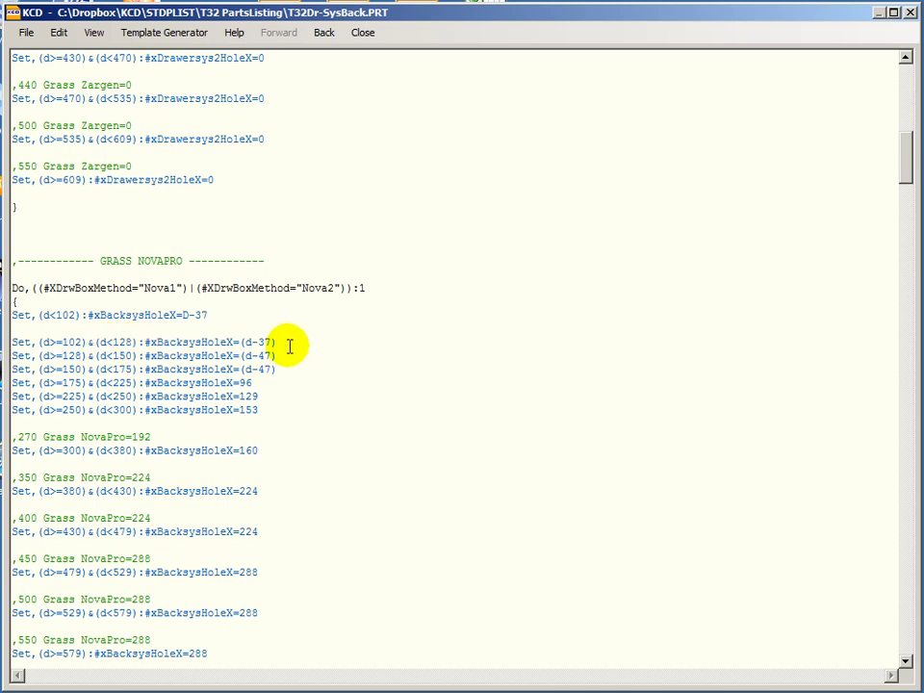
scroll(386, 375, "down", 2)
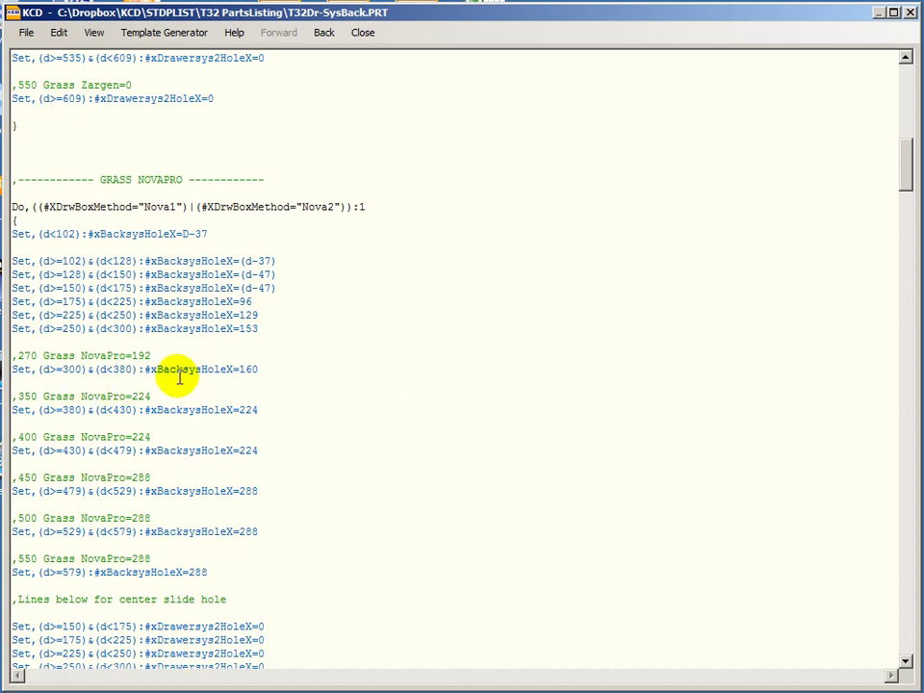
scroll(363, 374, "down", 2)
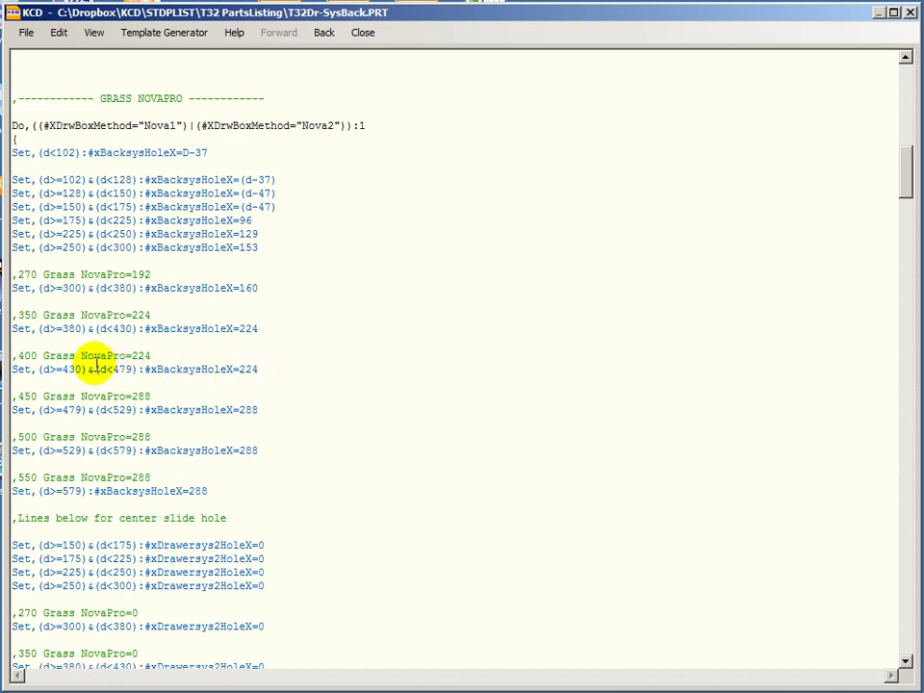
double_click(260, 371)
left_click(263, 374)
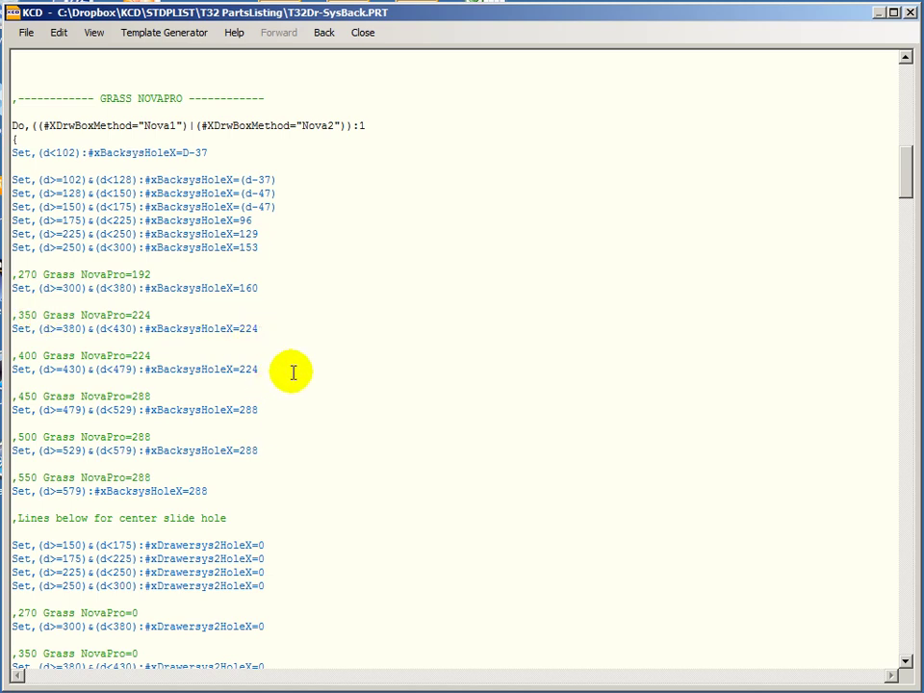
scroll(292, 379, "down", 1)
scroll(294, 379, "down", 3)
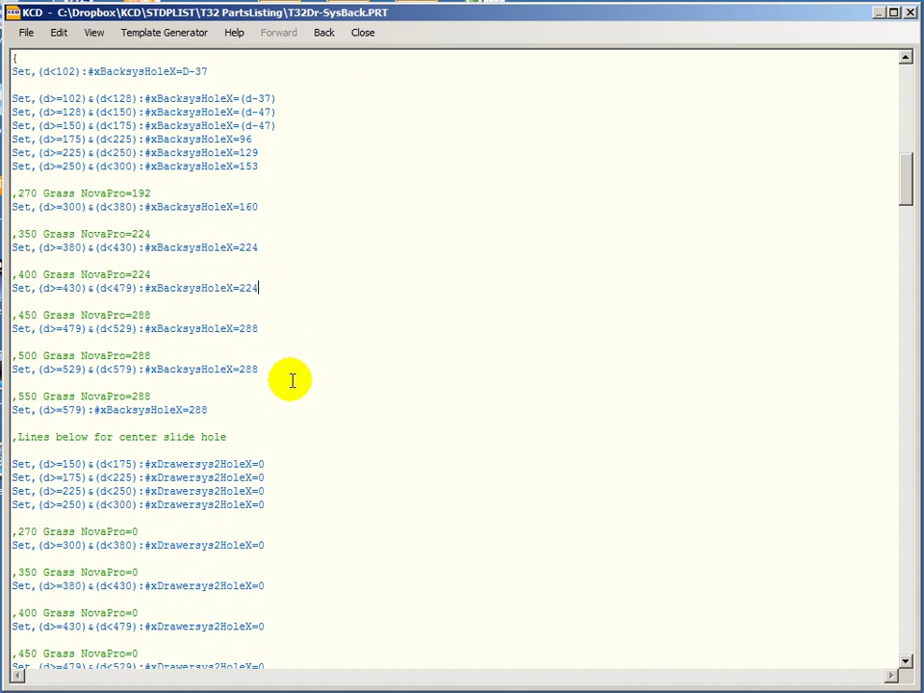
scroll(289, 378, "up", 5)
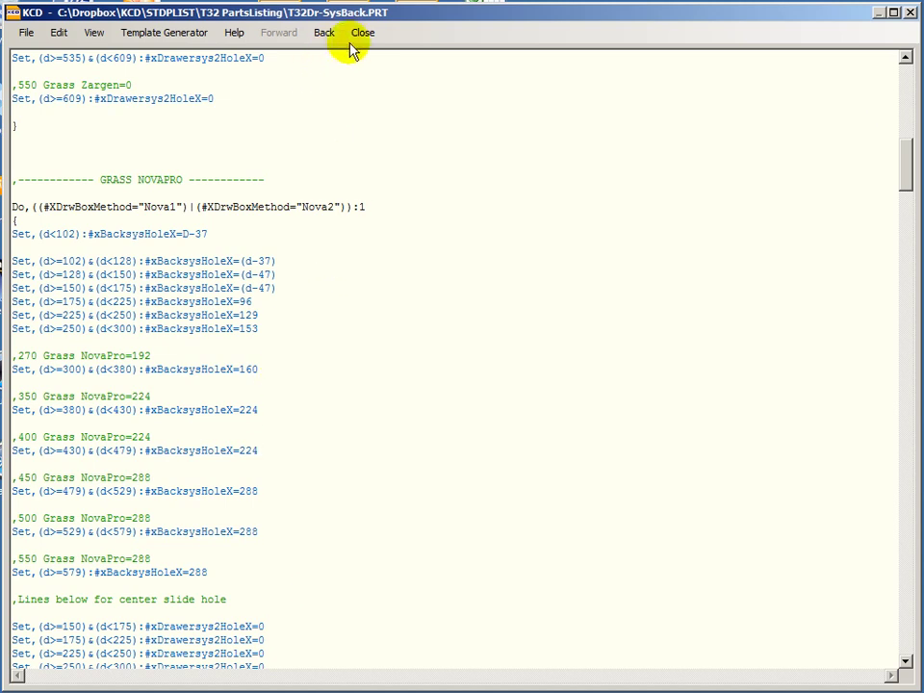
left_click(94, 33)
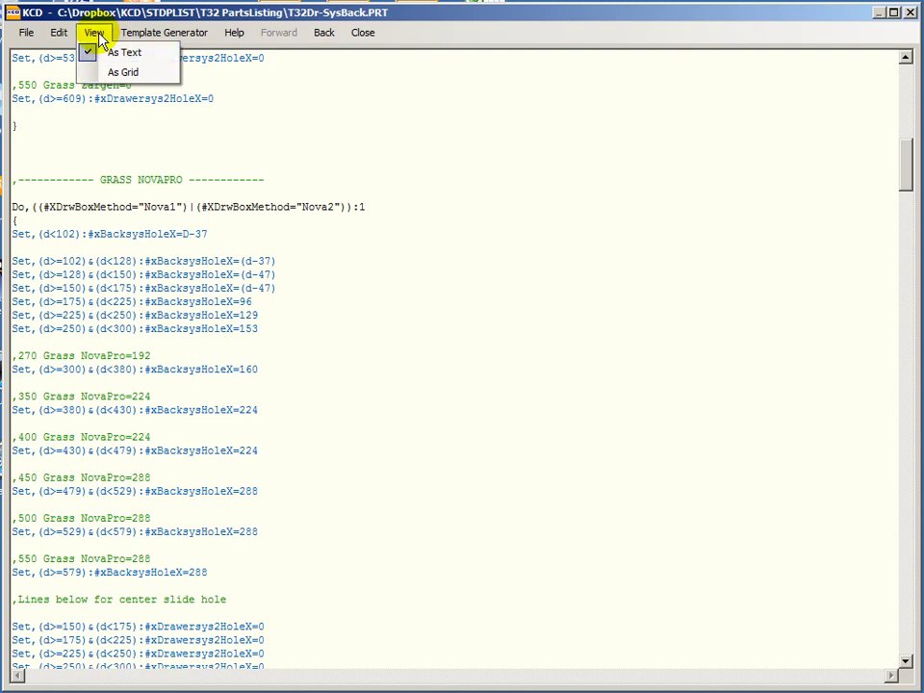
left_click(123, 73)
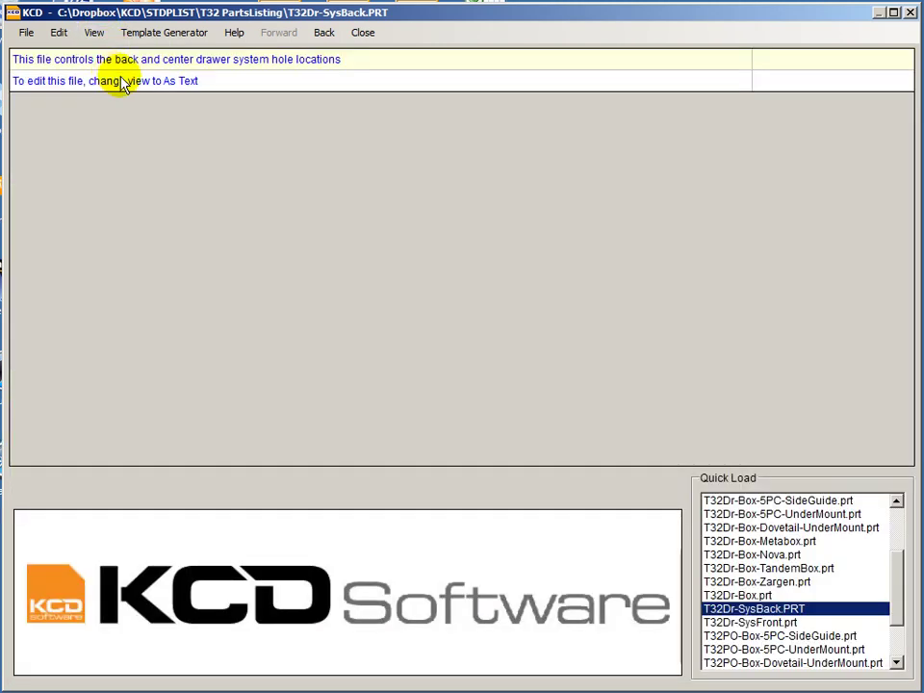
Step: Revisit the T32Dr-SysFront, T32Dr-SysBack and T32Dr-Box files, and load T32Dr-Box-Nova.prt to view its settings
left_click(764, 624)
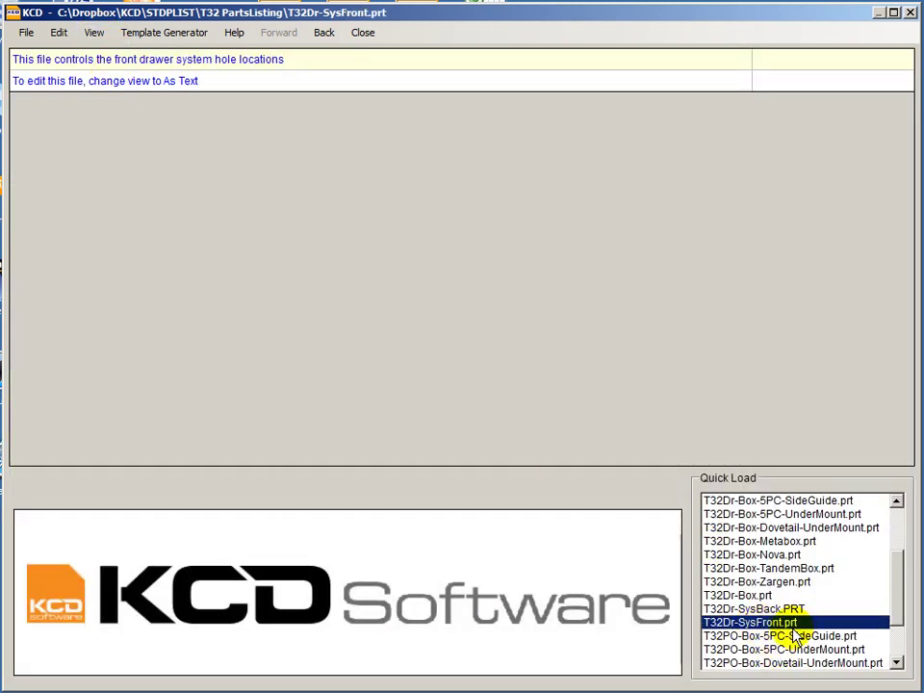
left_click(763, 610)
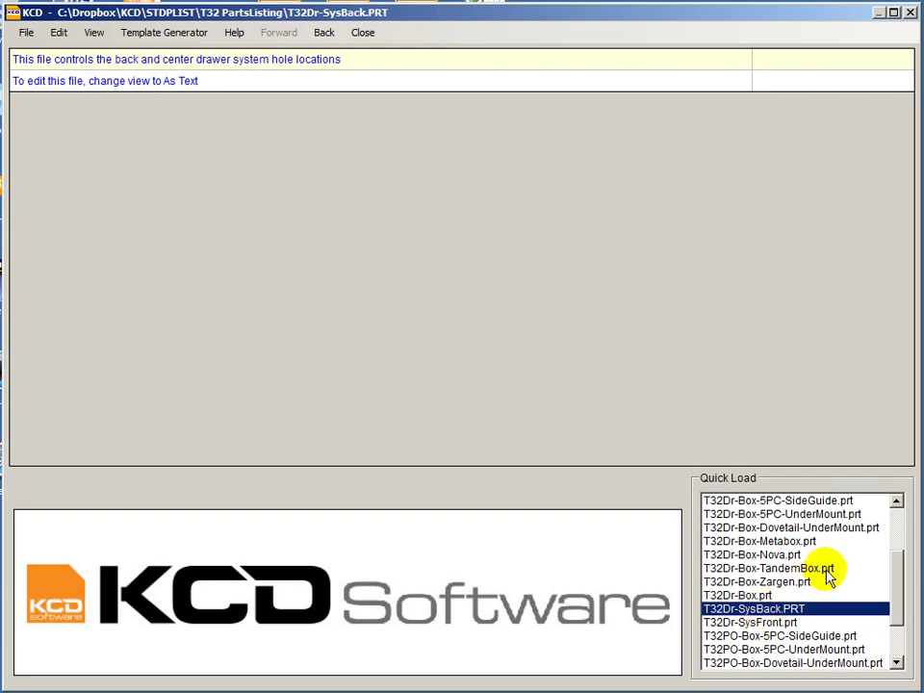
left_click(766, 598)
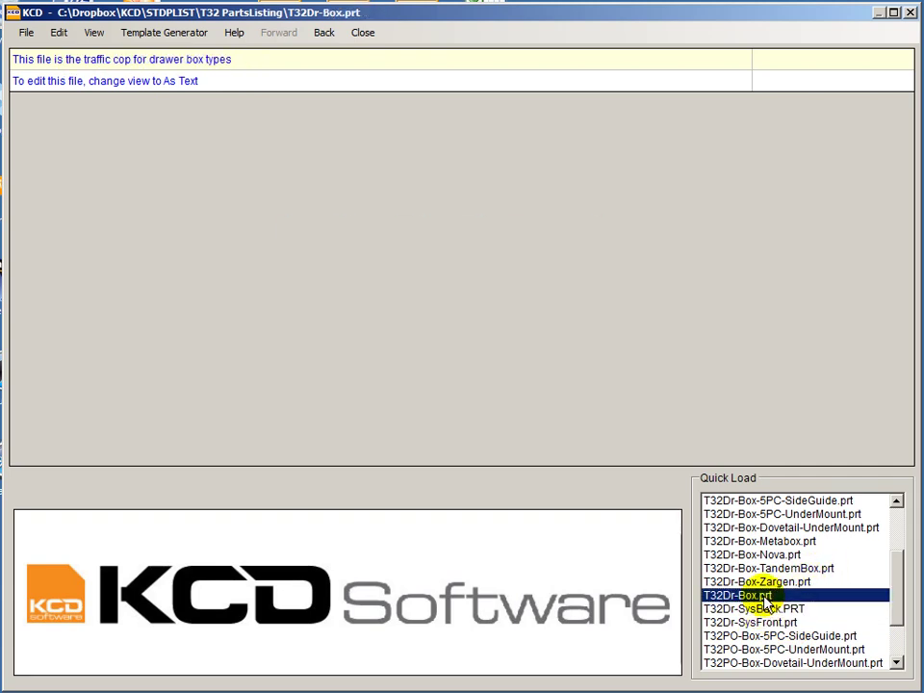
left_click(769, 610)
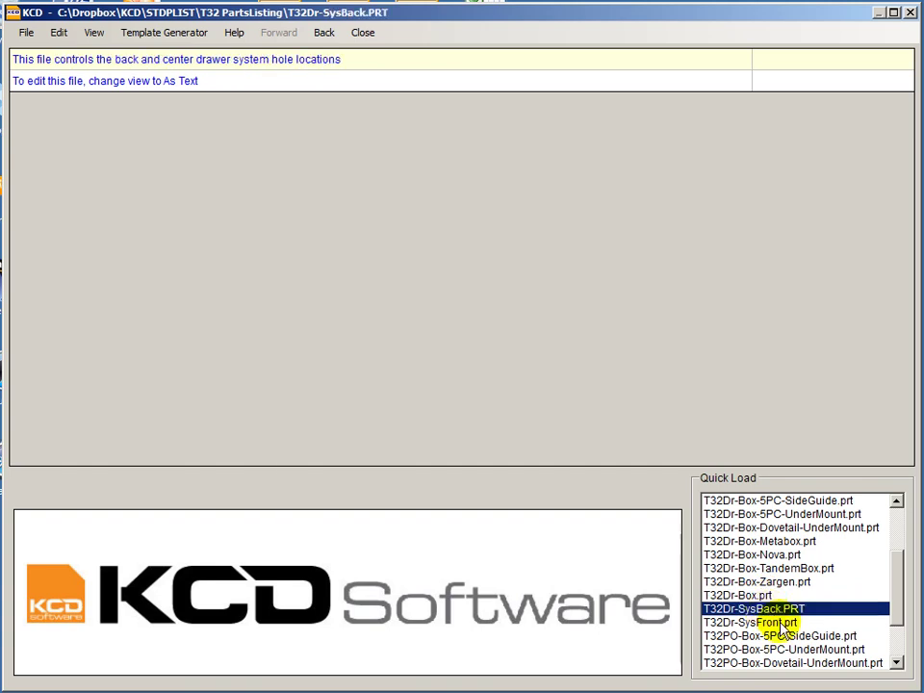
left_click(771, 626)
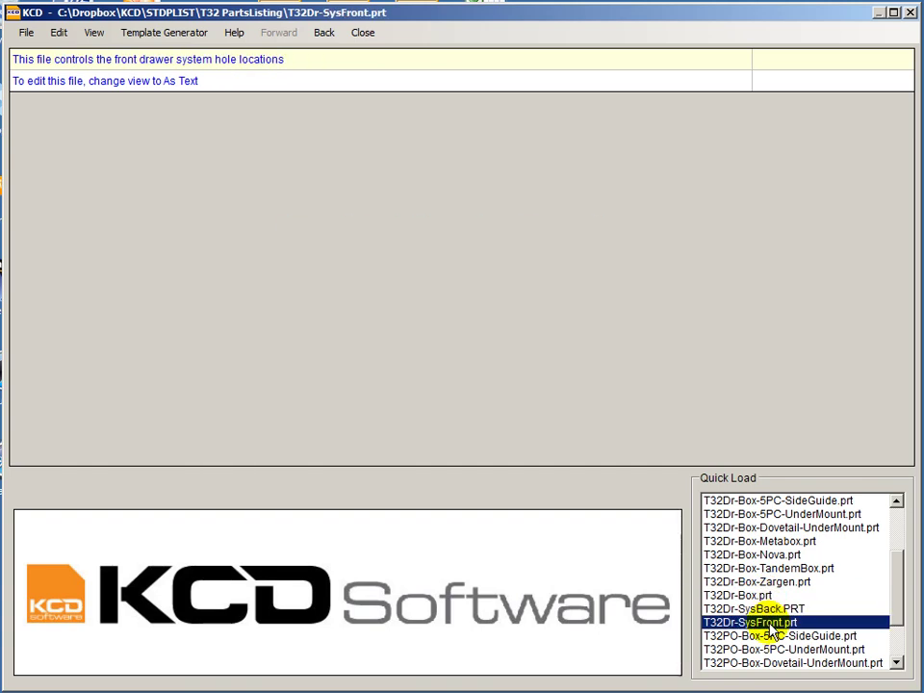
left_click(766, 556)
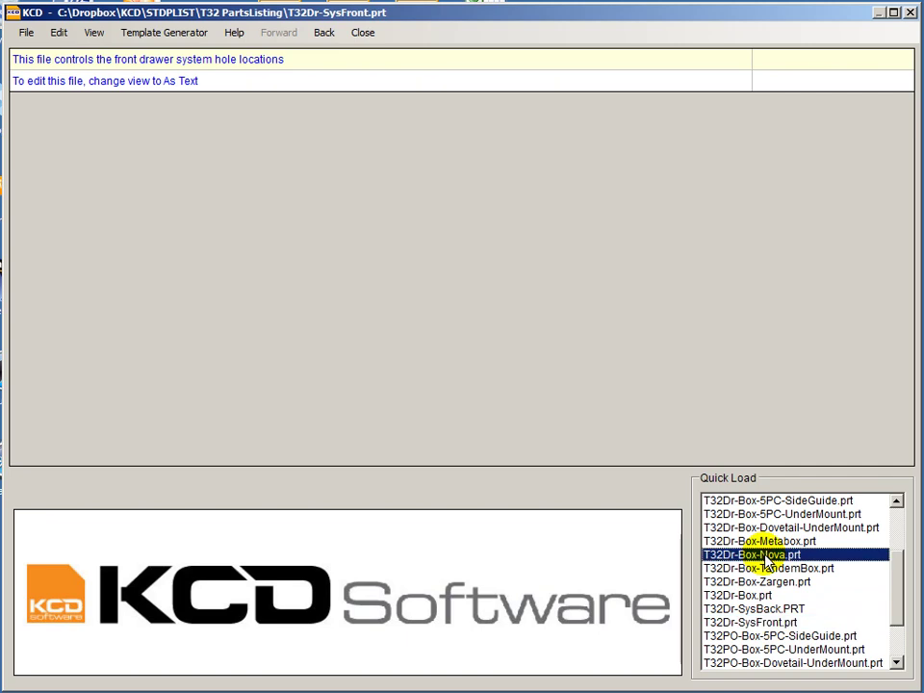
left_click_drag(897, 567, 899, 549)
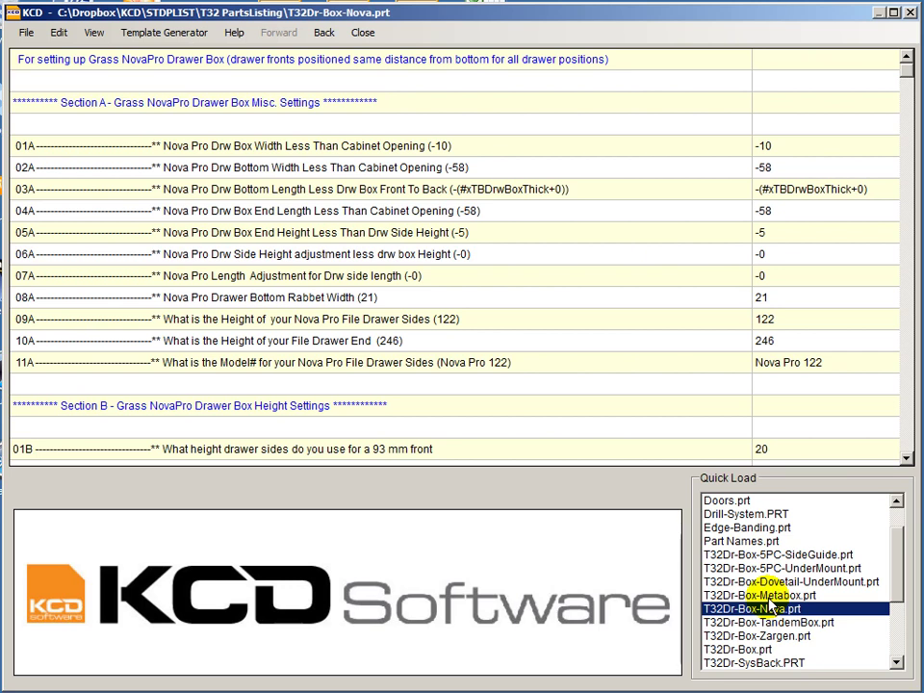
Step: Look through the available T32Dr drawer box and T32PO pull-out box part files
left_click(896, 664)
left_click(897, 664)
left_click(897, 664)
left_click(897, 665)
left_click(897, 664)
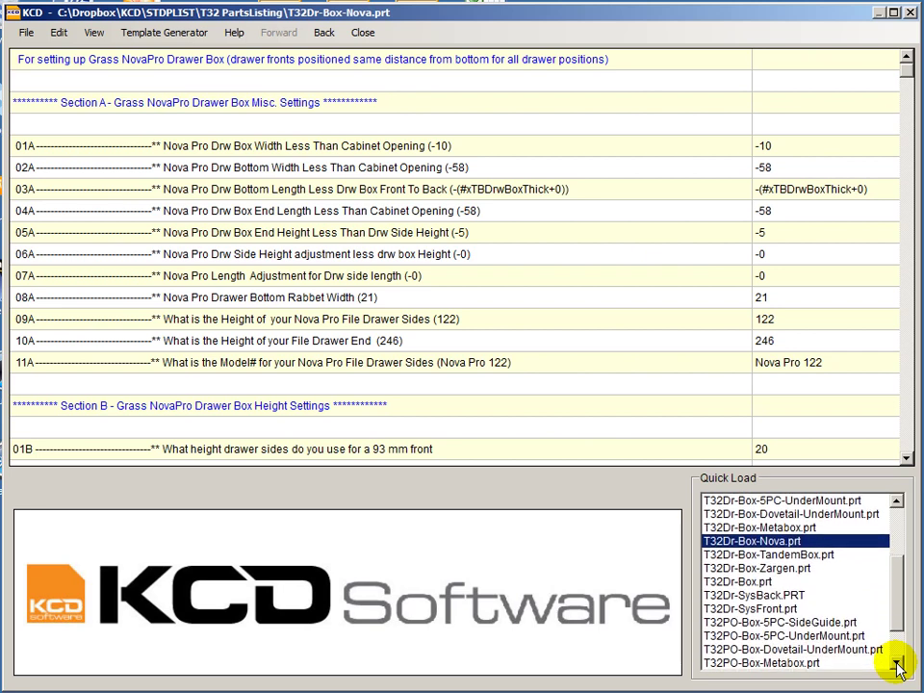
left_click(896, 664)
left_click(897, 665)
left_click(897, 664)
left_click(897, 665)
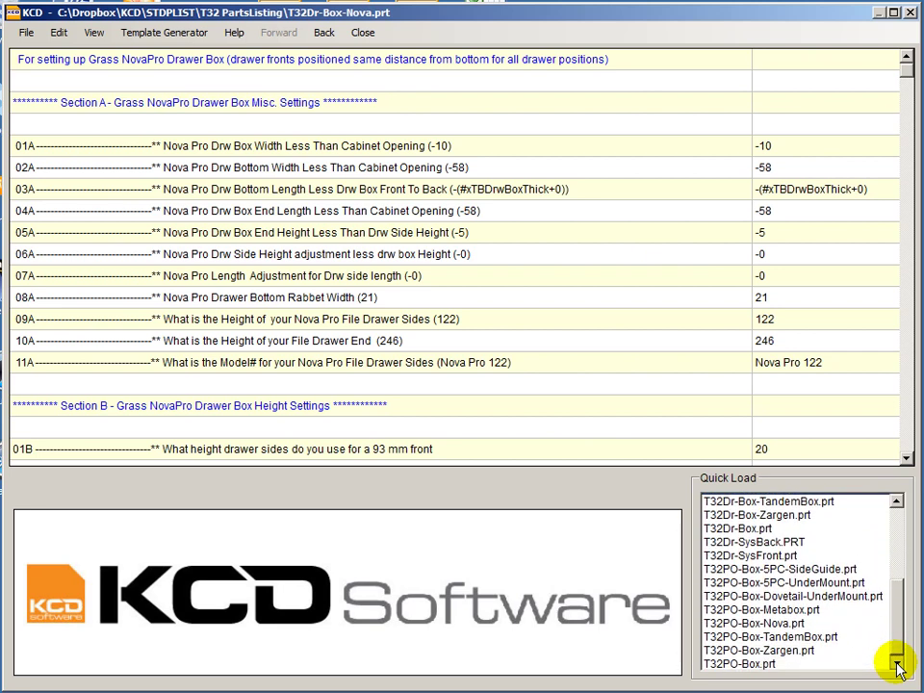
left_click(896, 503)
left_click(896, 503)
left_click(897, 503)
left_click(897, 503)
left_click(896, 503)
left_click(896, 503)
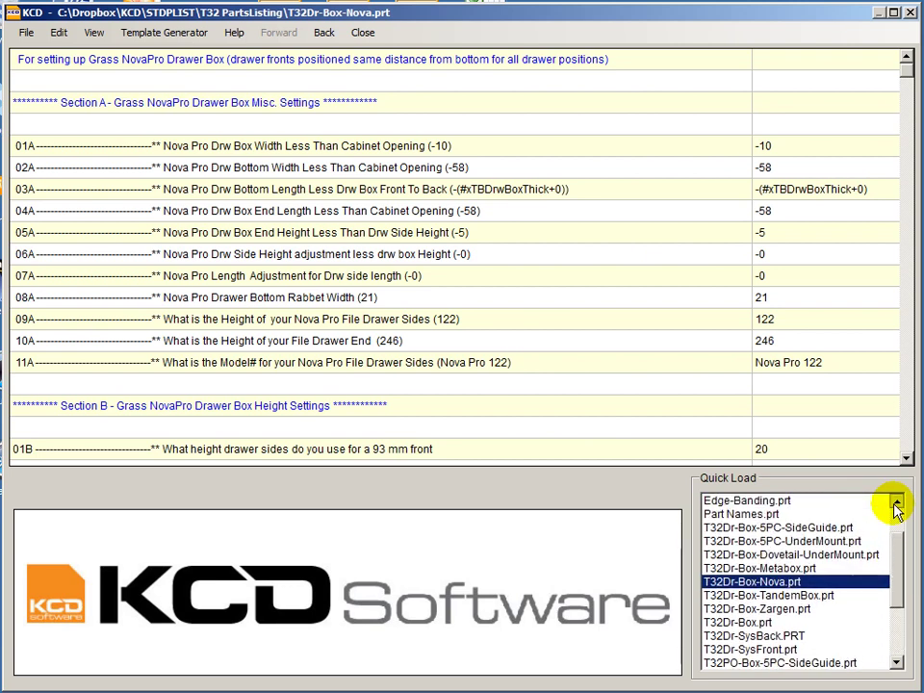
left_click(896, 503)
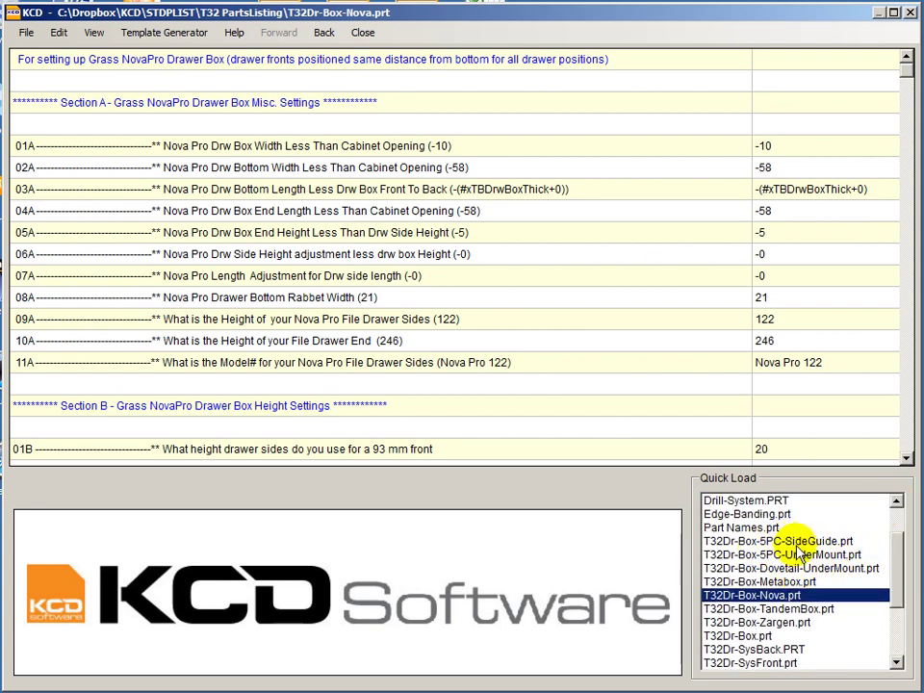
Step: Load T32Dr-Box-5PC-SideGuide.prt and examine its 5 piece drawer box misc. and height settings
left_click(818, 542)
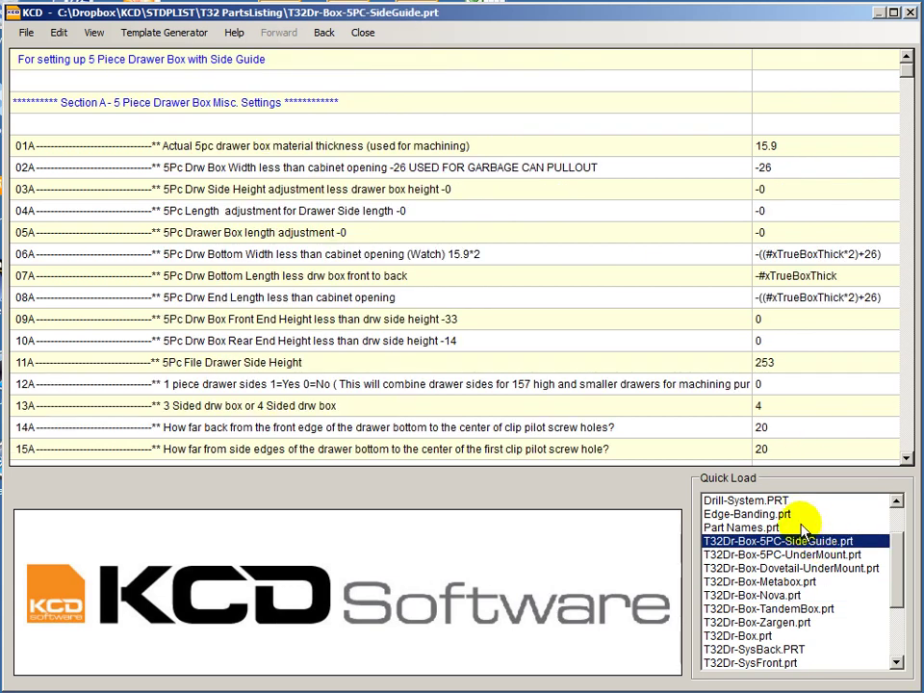
left_click(904, 439)
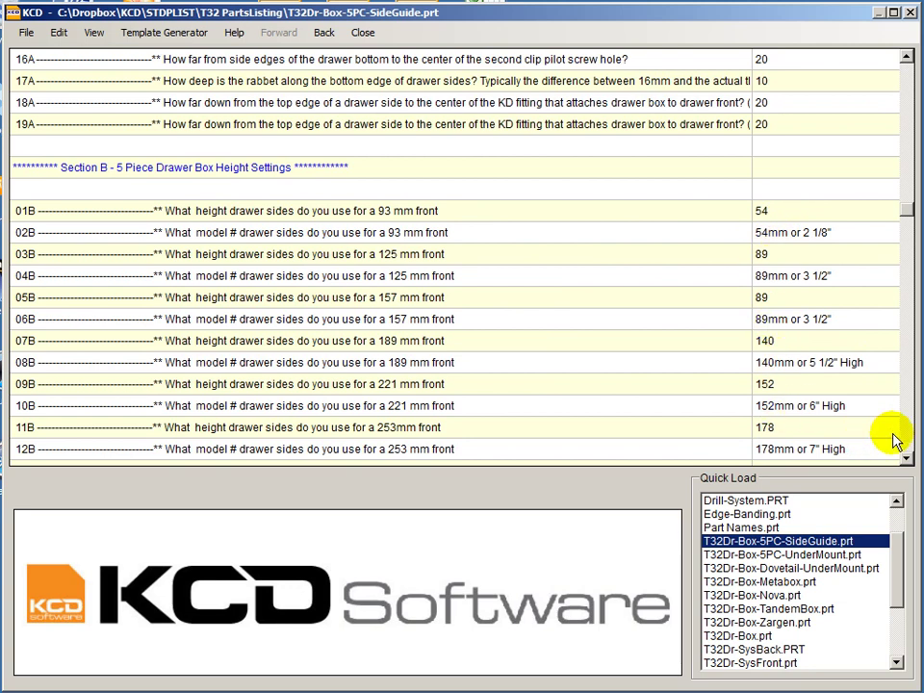
left_click(907, 458)
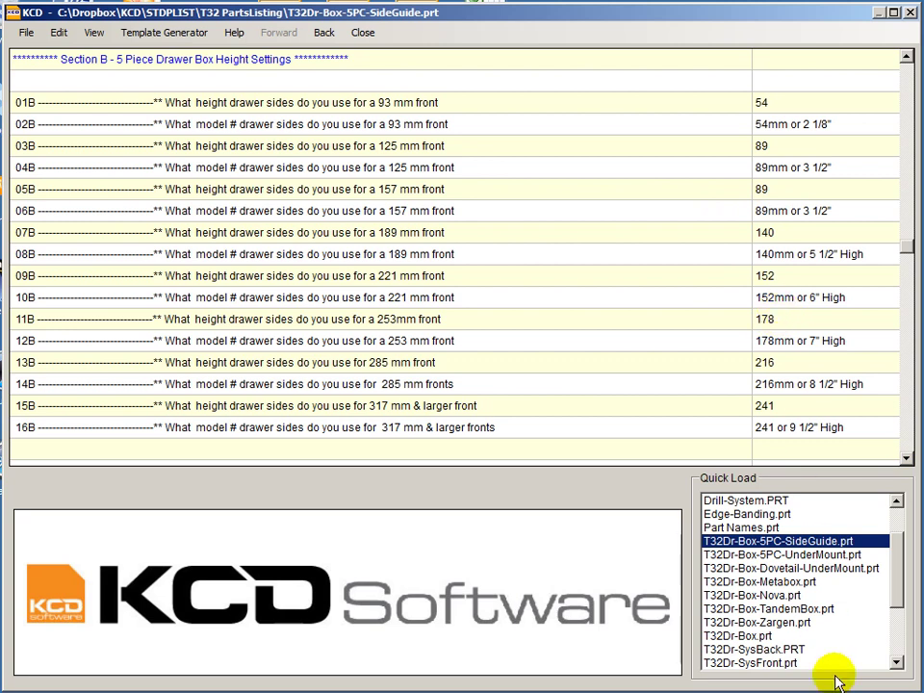
Step: Revisit the T32Dr-SysBack.PRT and T32Dr-SysFront.prt files, and close the part file editor and the Parts Cut-List
left_click(761, 651)
left_click(763, 664)
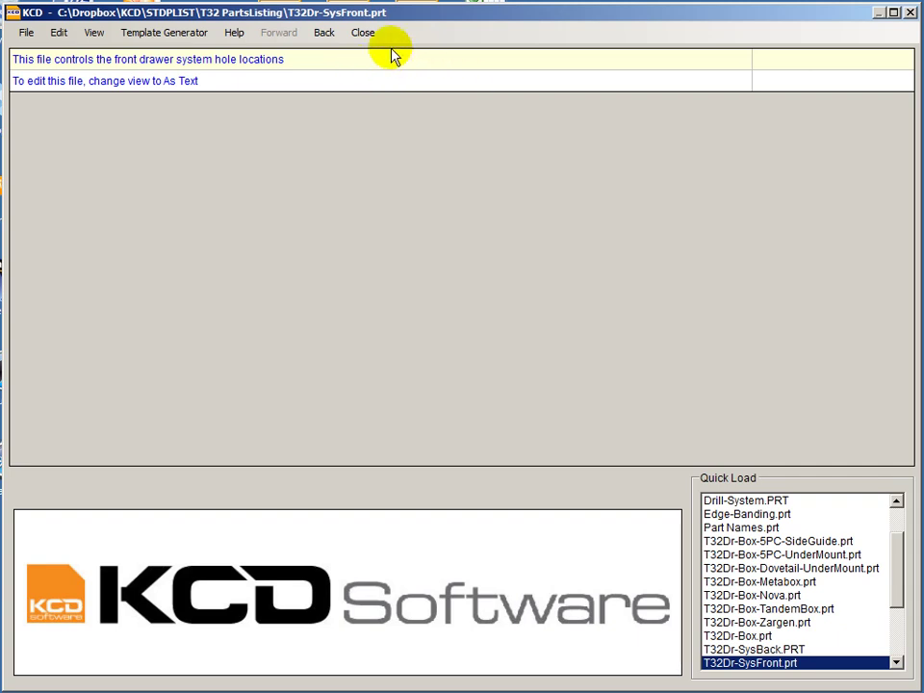
left_click(362, 35)
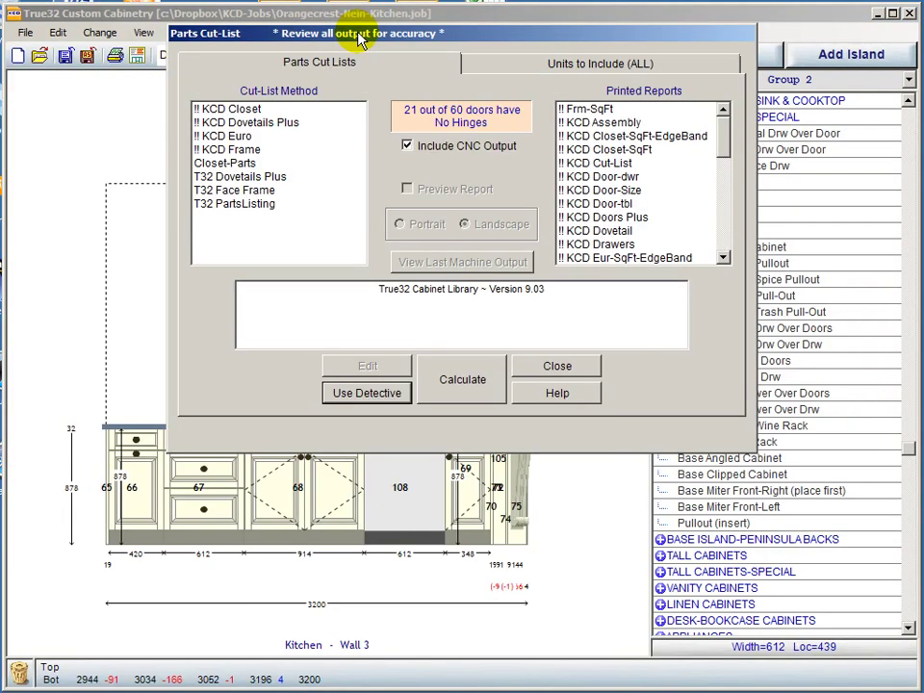
left_click(557, 367)
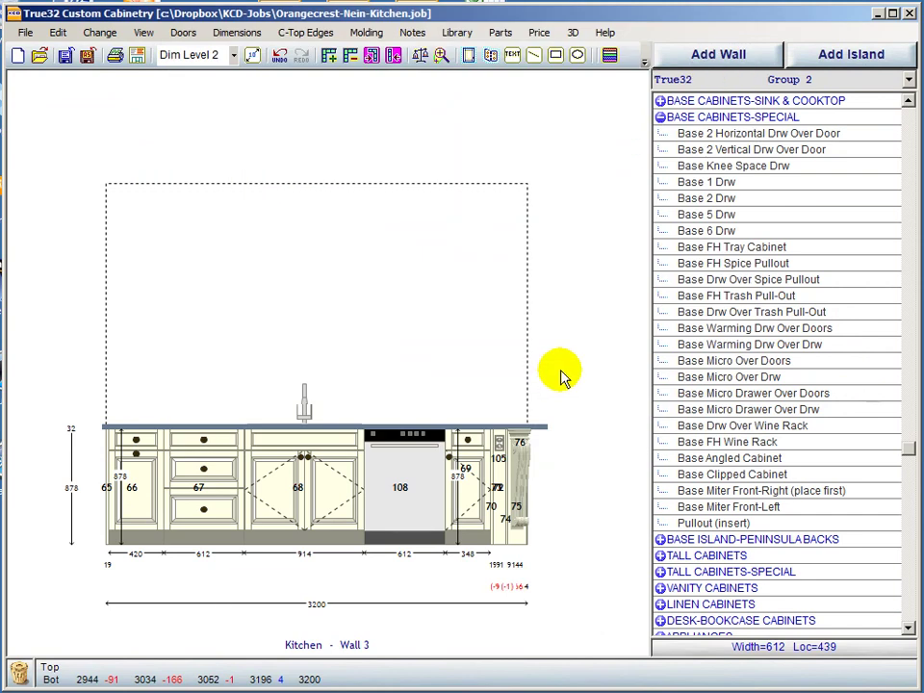
Step: Browse the Tall Cabinets library category and view the Tall Oven or Micro Over 2, 3 and 4 Drawer units
left_click(661, 117)
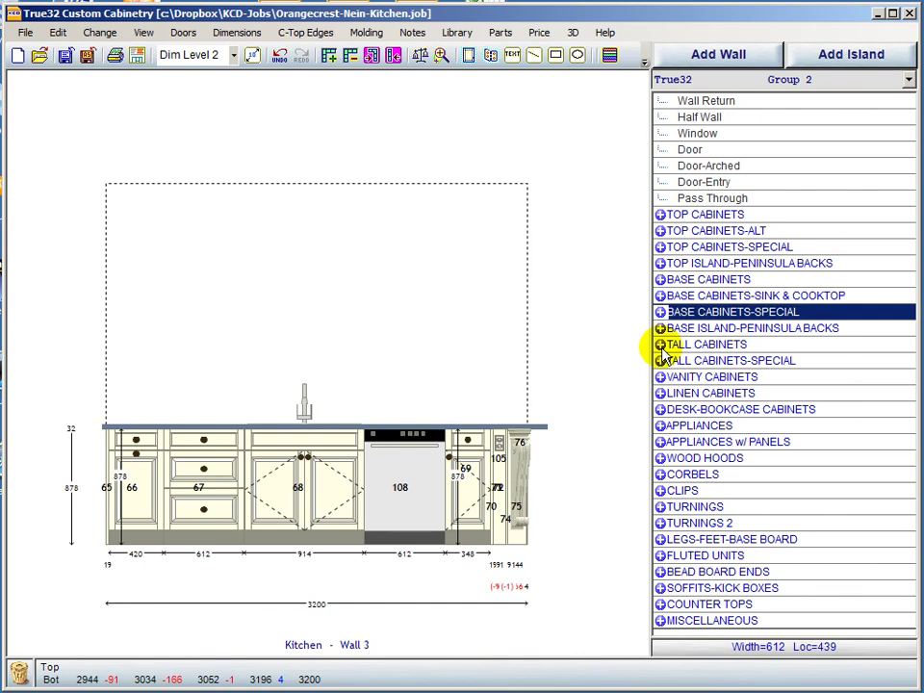
left_click(660, 345)
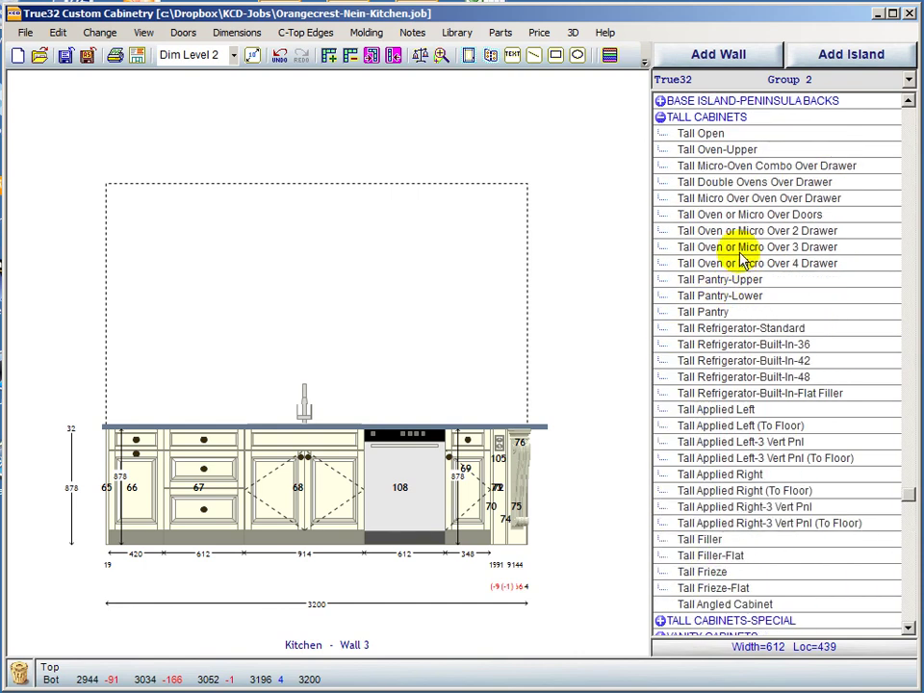
left_click(741, 232)
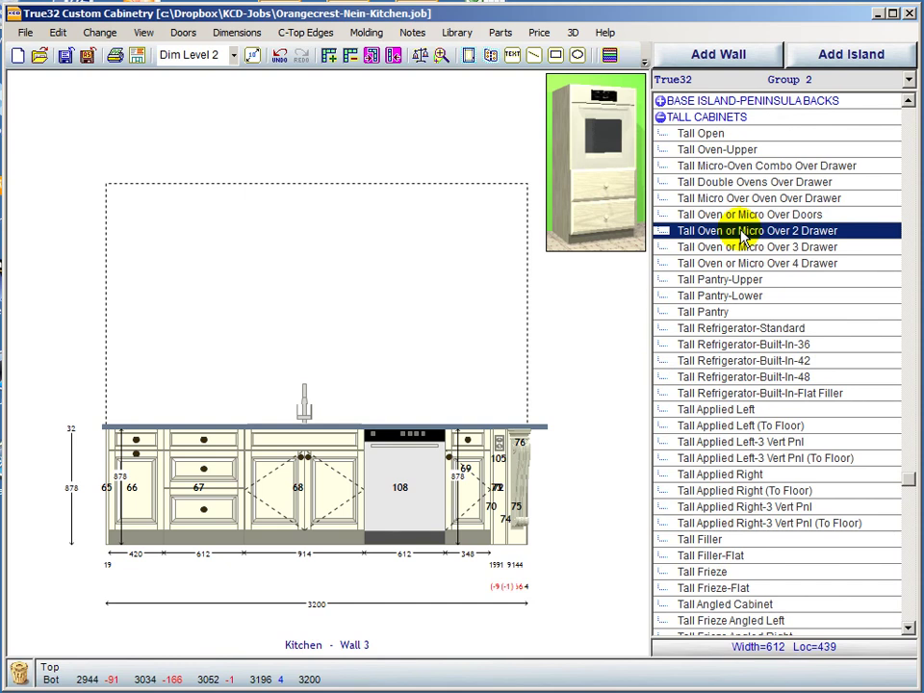
left_click(740, 246, "shift")
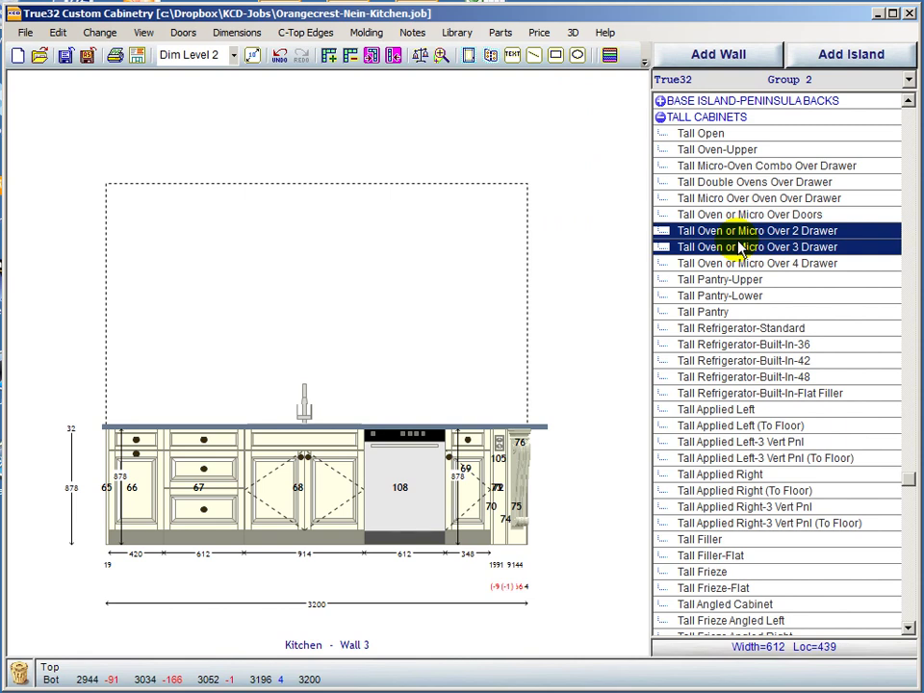
left_click(740, 246)
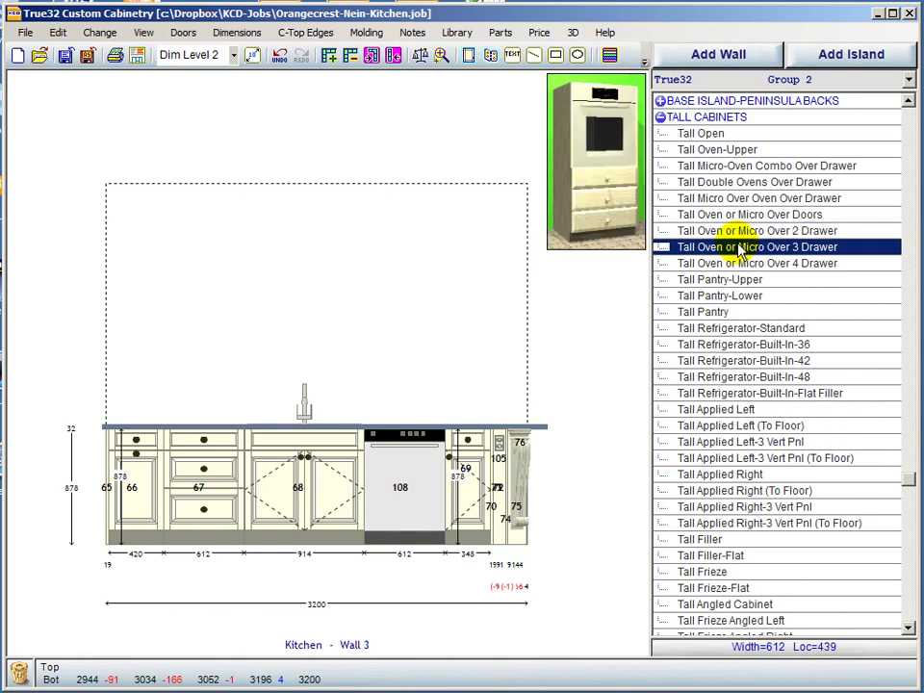
left_click(743, 263)
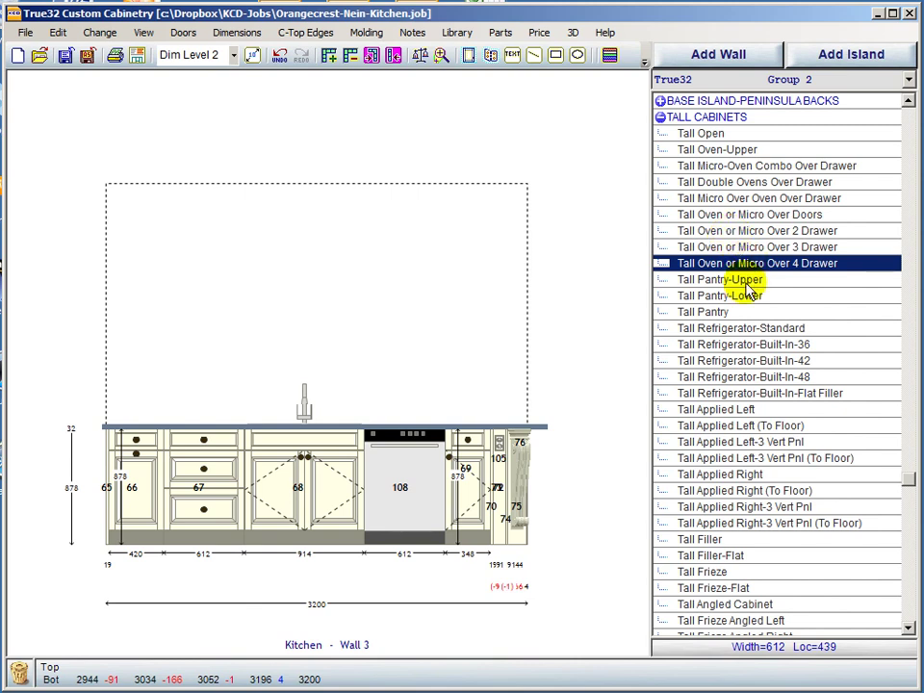
Step: View the Tall Pantry, Tall Pantry-Upper and Tall Pantry-Lower units in the Tall Cabinets category
left_click(714, 316)
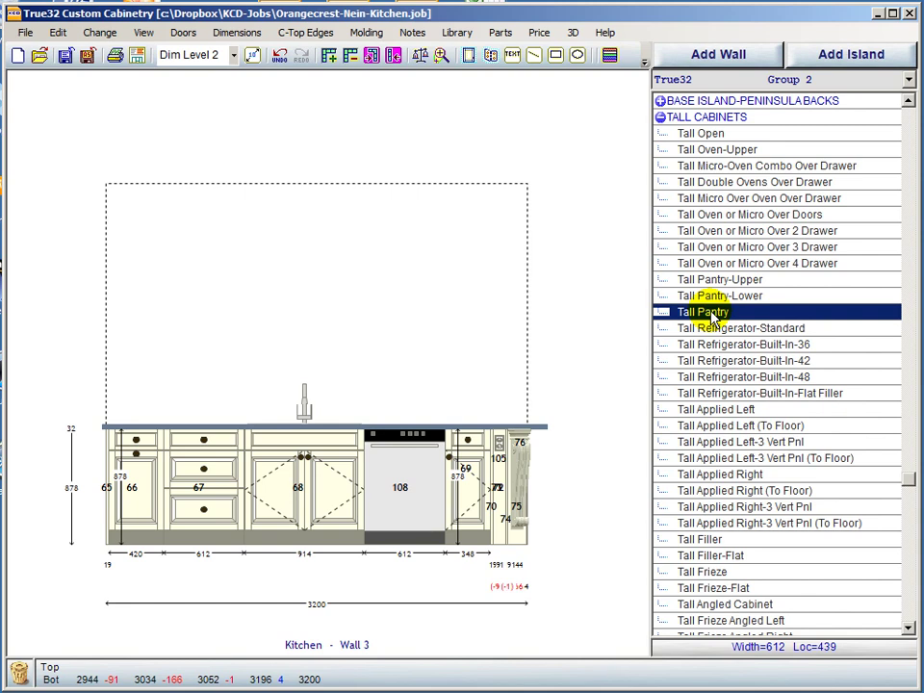
mouse_move(714, 319)
left_click(707, 282)
mouse_move(713, 285)
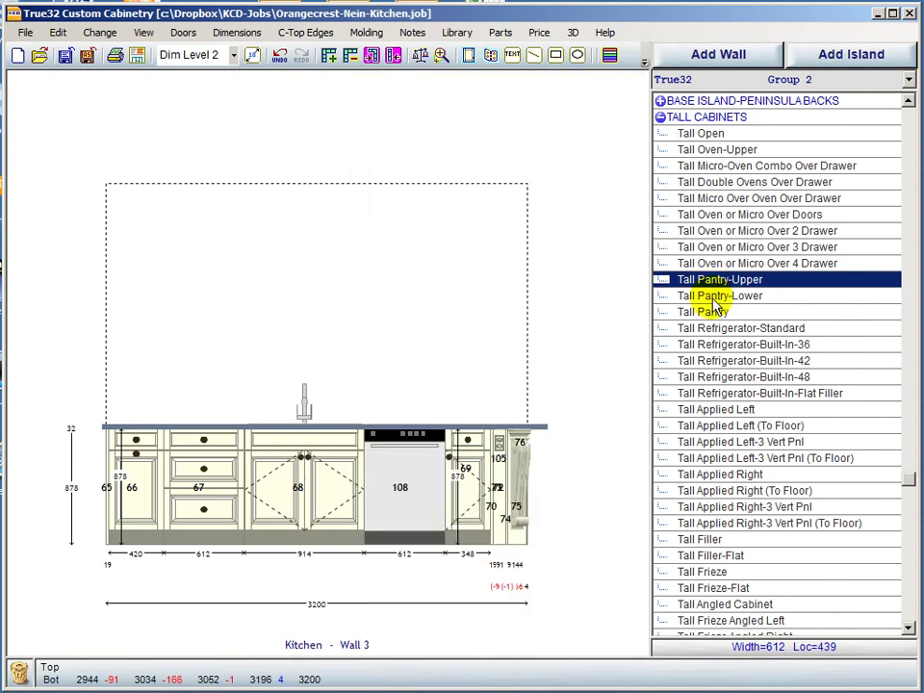
left_click(714, 298)
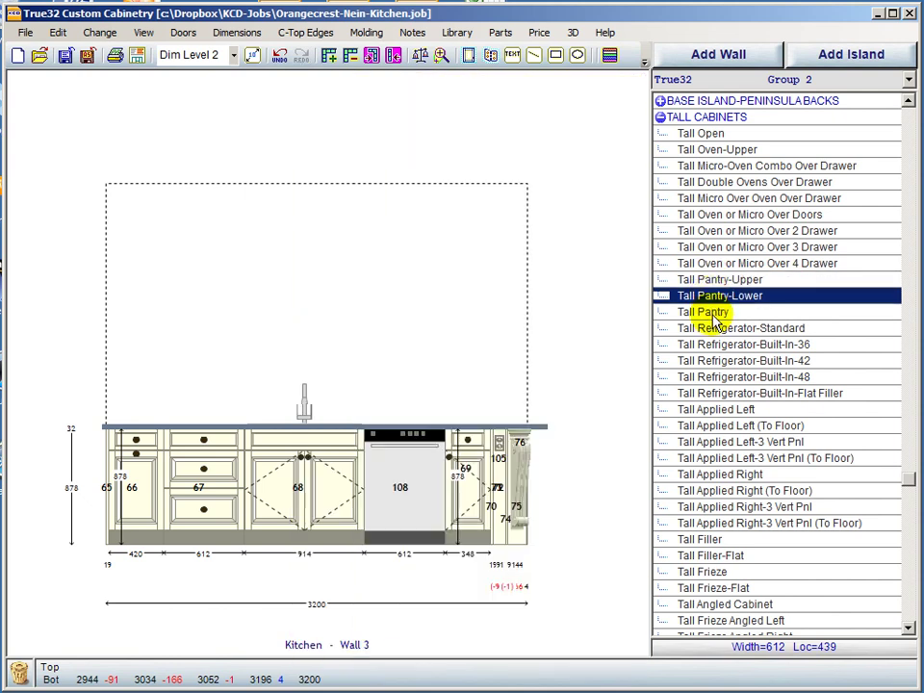
left_click(711, 318)
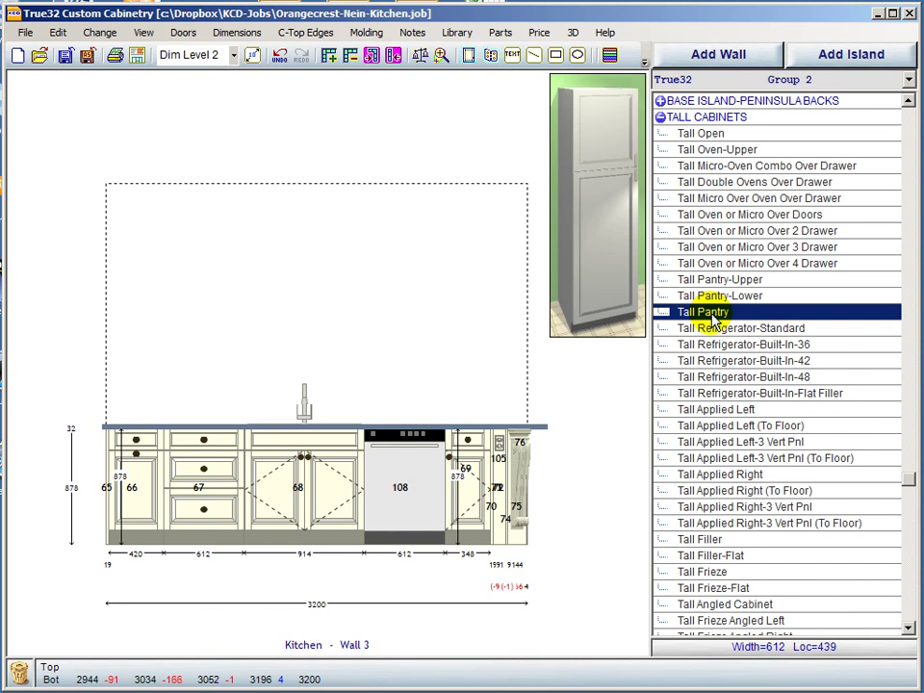
Step: Browse the Tall Cabinets-Special category and view the OC Oven Over 2 Drws unit
left_click(660, 117)
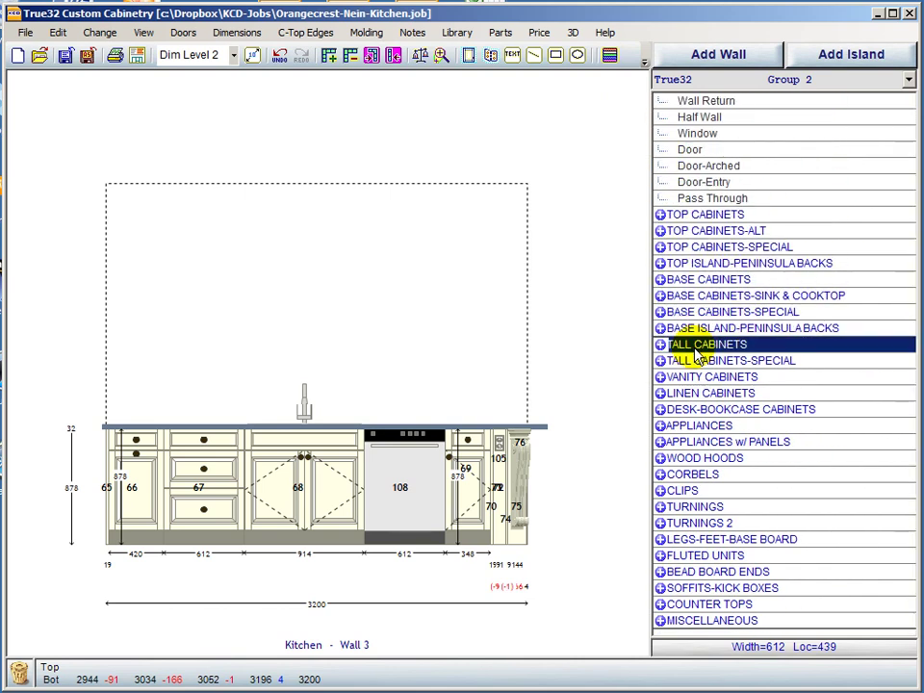
left_click(660, 360)
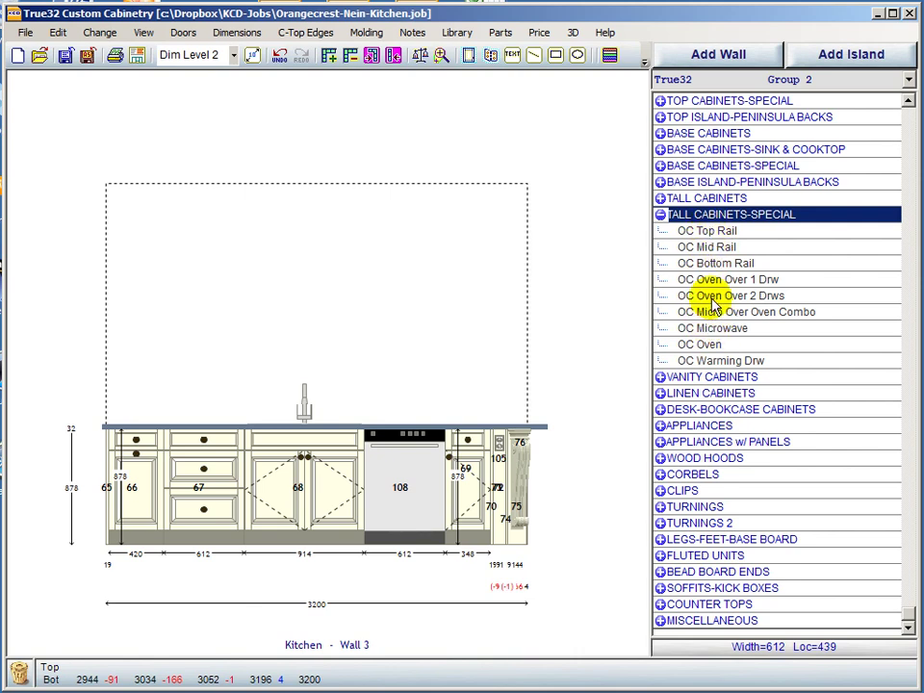
left_click(711, 295)
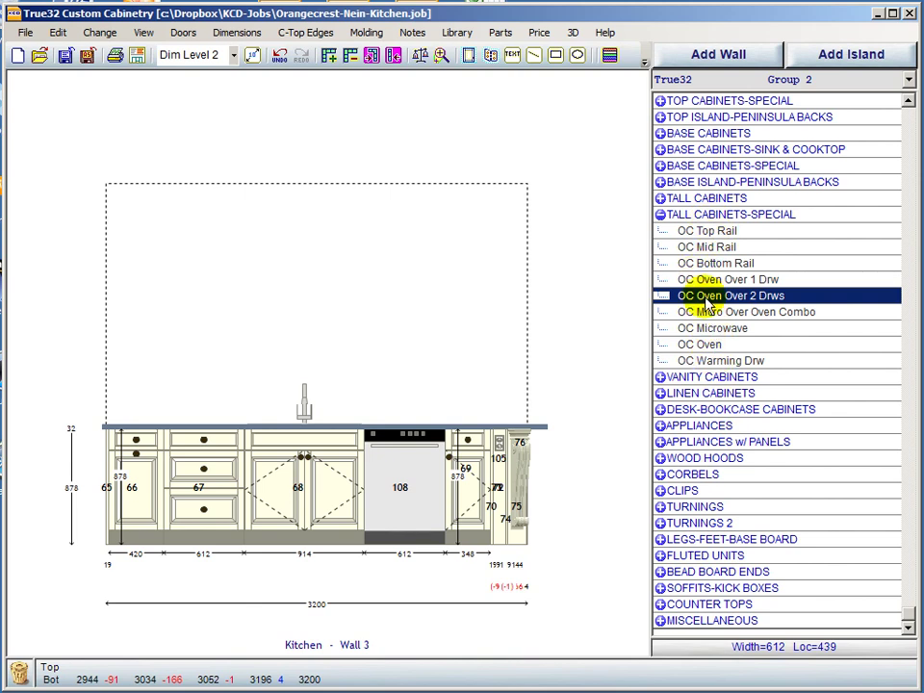
mouse_move(708, 304)
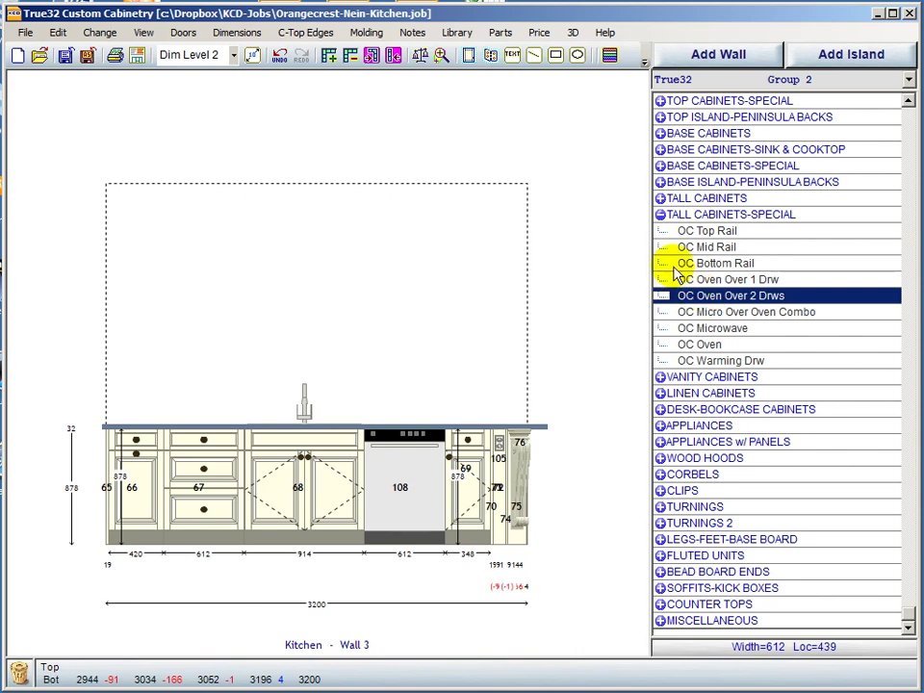
Step: Open the units' drawer and pull-out type options, target unit 8 by unit, and choose Nova1 for both types
left_click(96, 35)
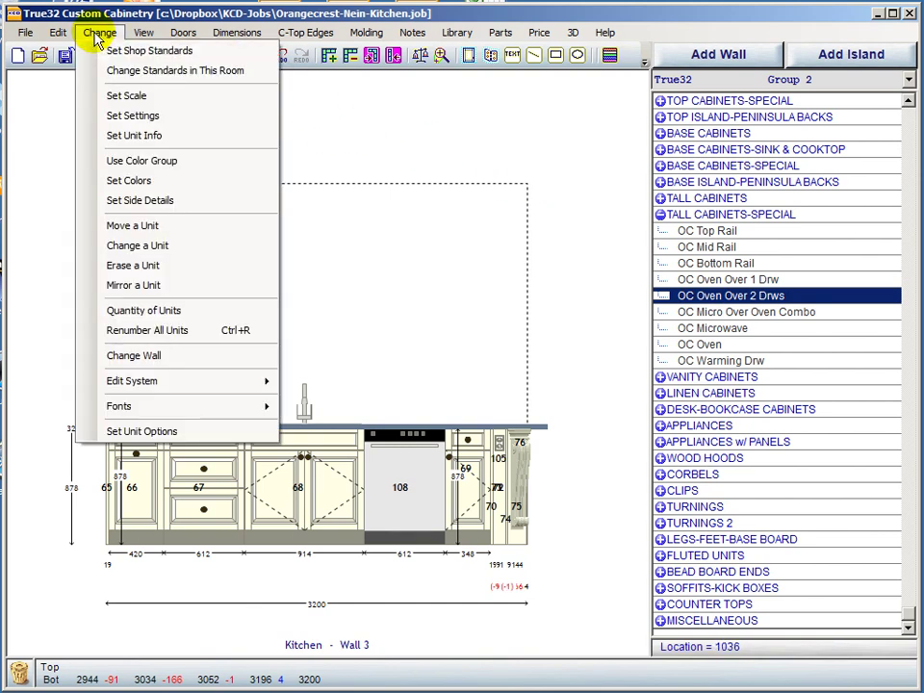
left_click(131, 139)
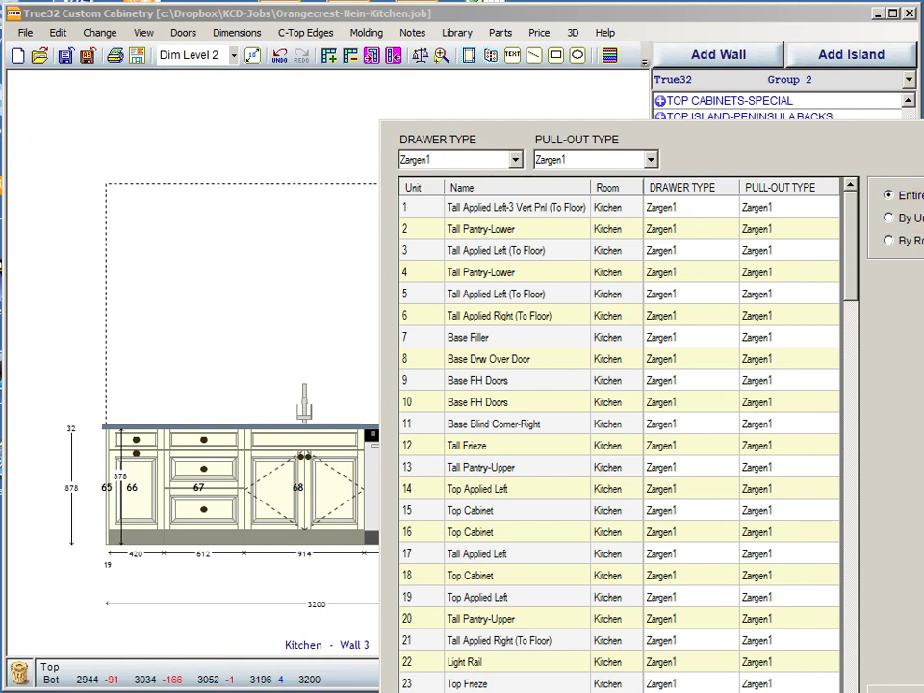
left_click(888, 219)
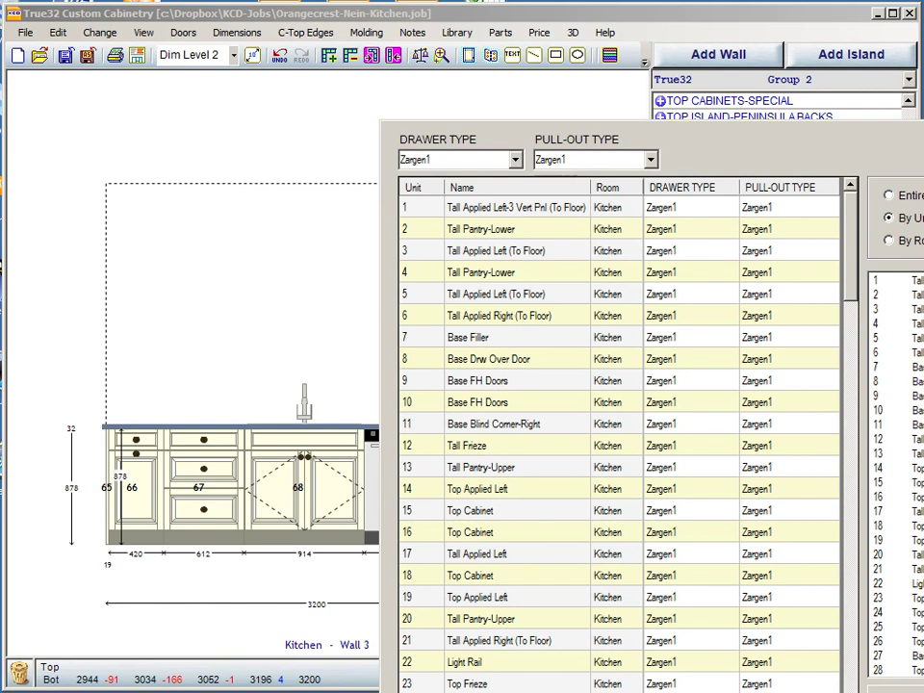
left_click(890, 381)
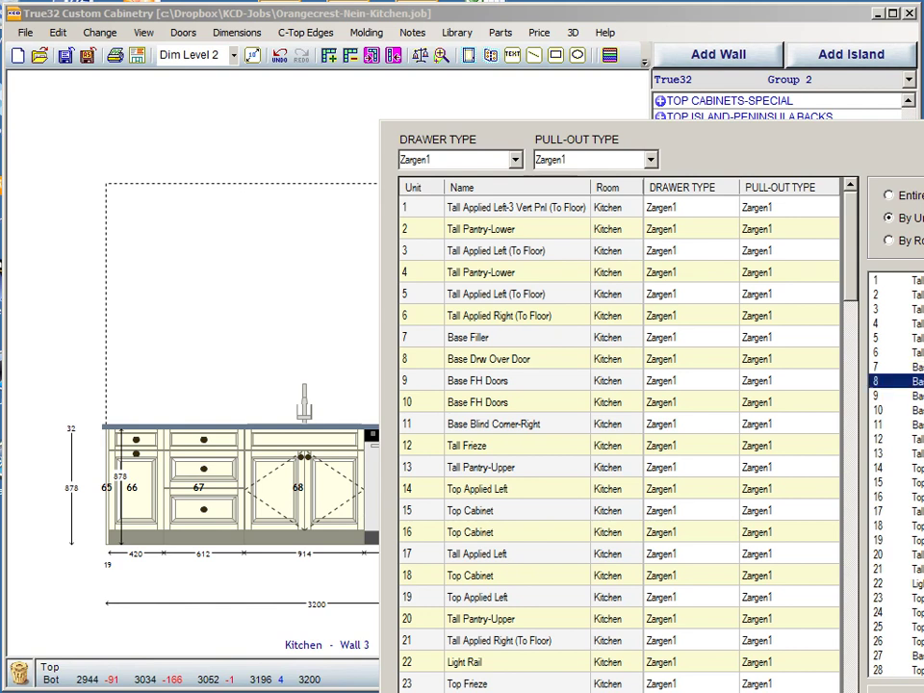
left_click(515, 160)
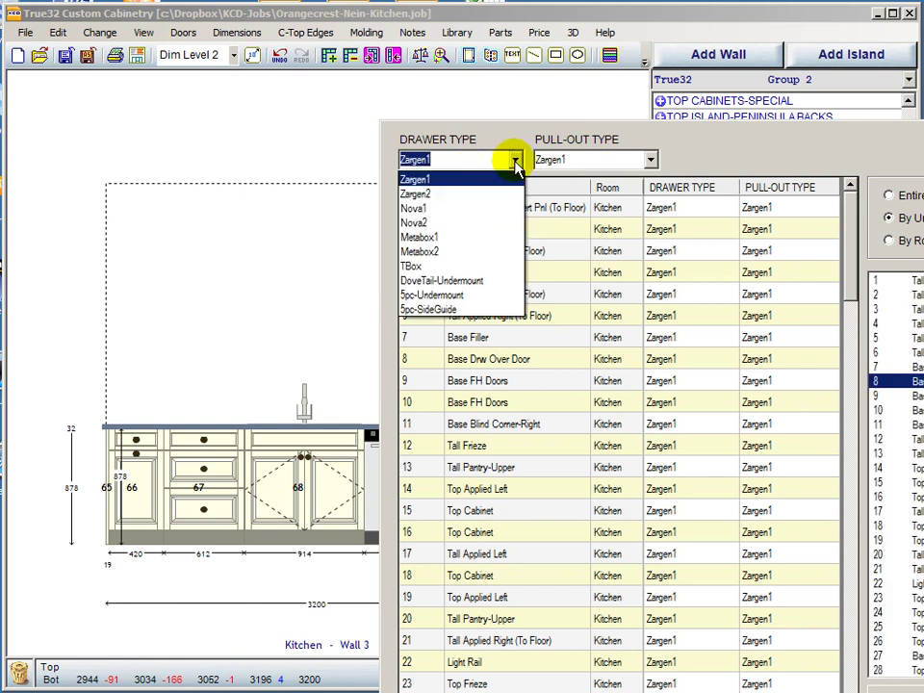
left_click(436, 215)
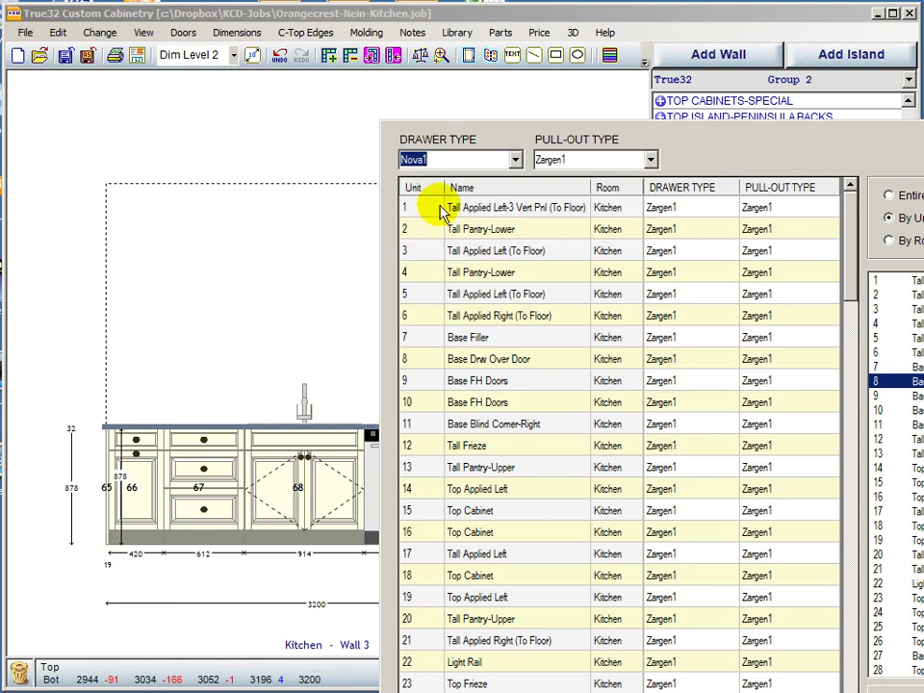
left_click(652, 162)
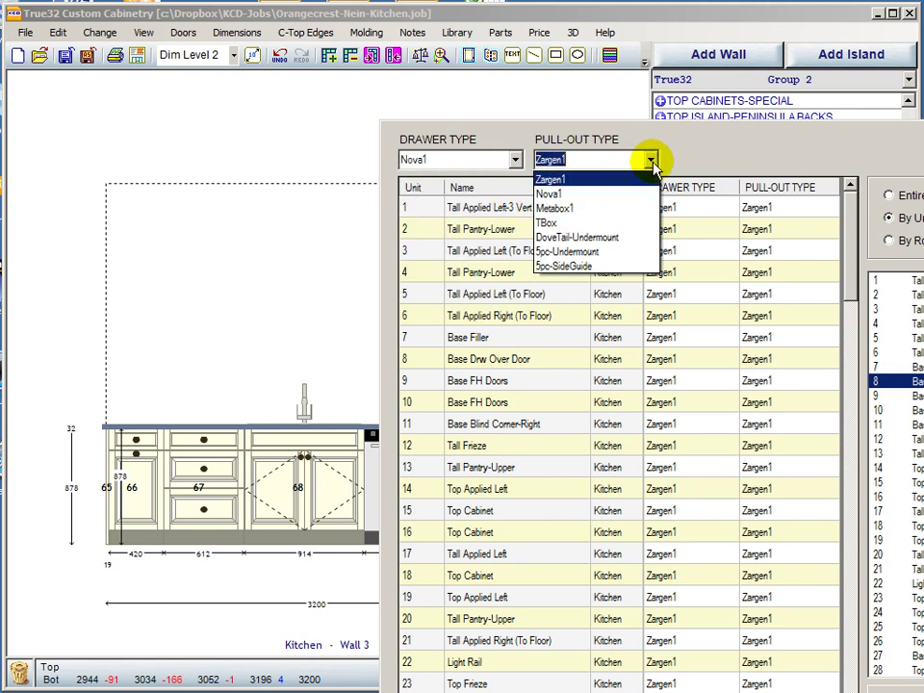
left_click(586, 195)
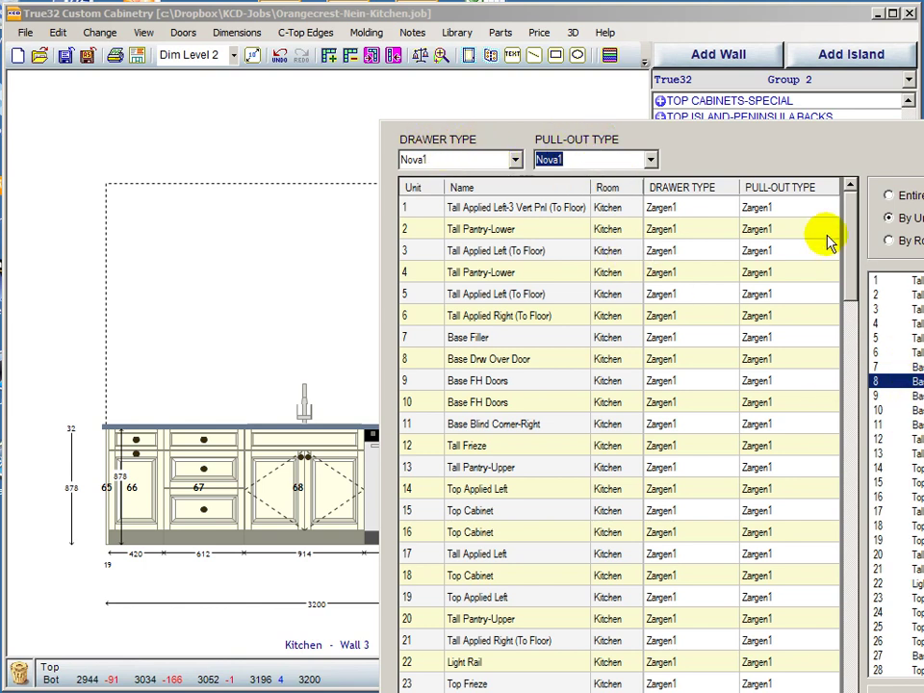
Step: Switch the option scope to the entire job, back to individual units, and finally to by room
left_click(889, 195)
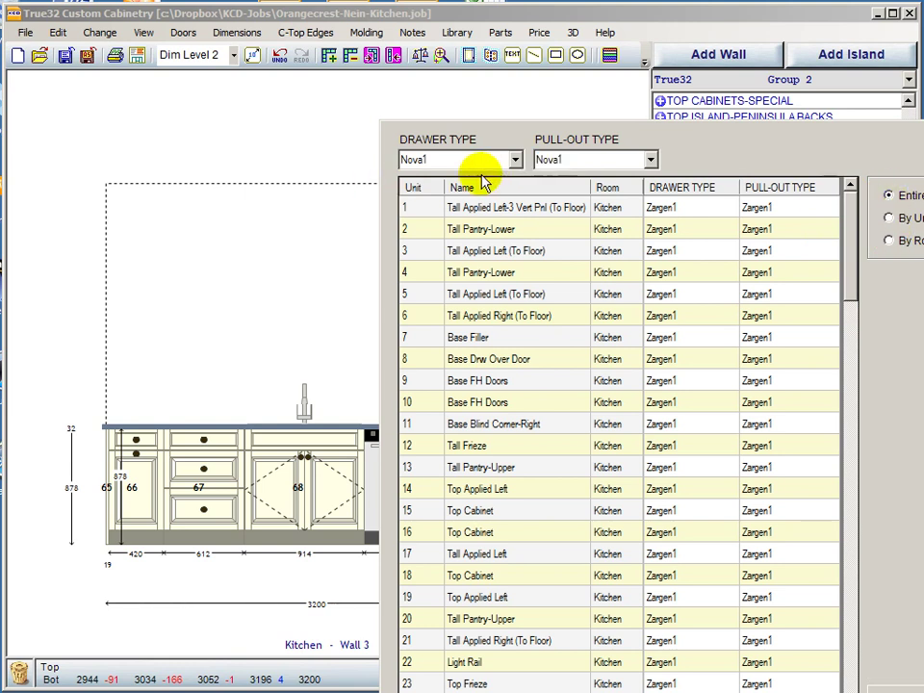
left_click(889, 219)
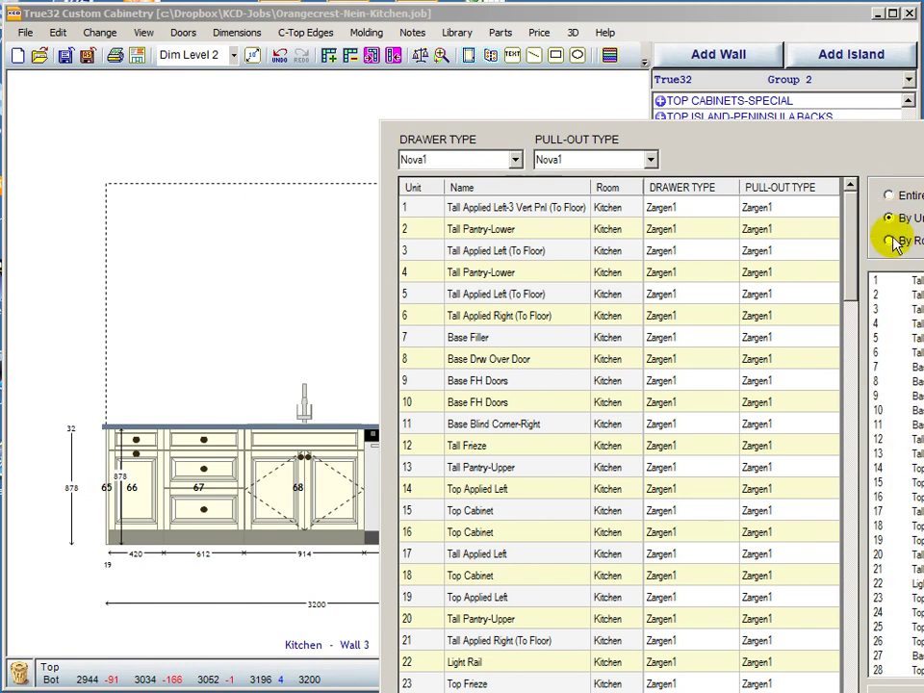
left_click(890, 242)
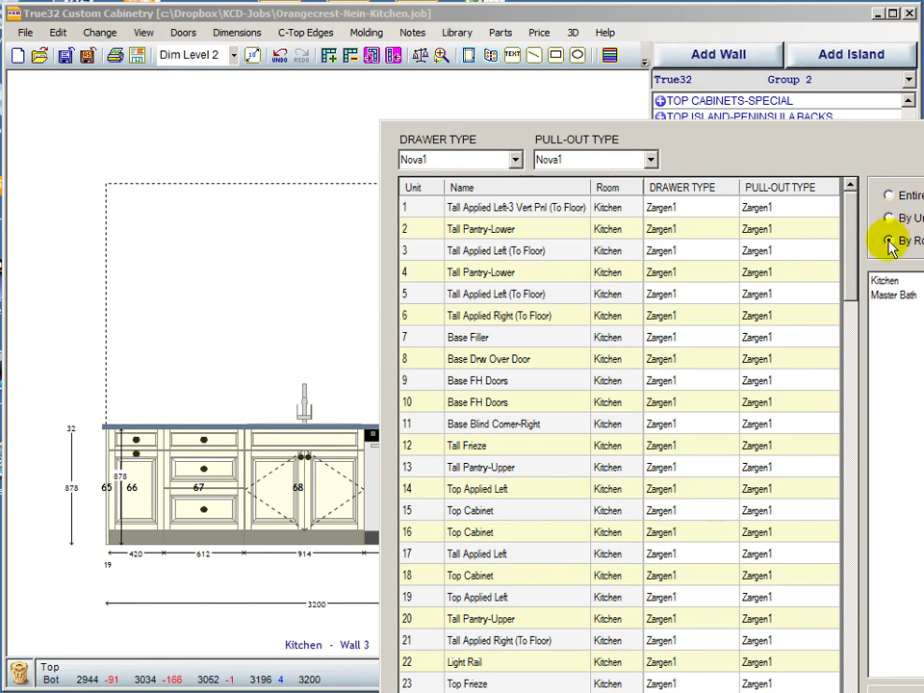
Step: Select the Master Bath room as the by-room scope and close the drawer and pull-out type options
left_click(891, 297)
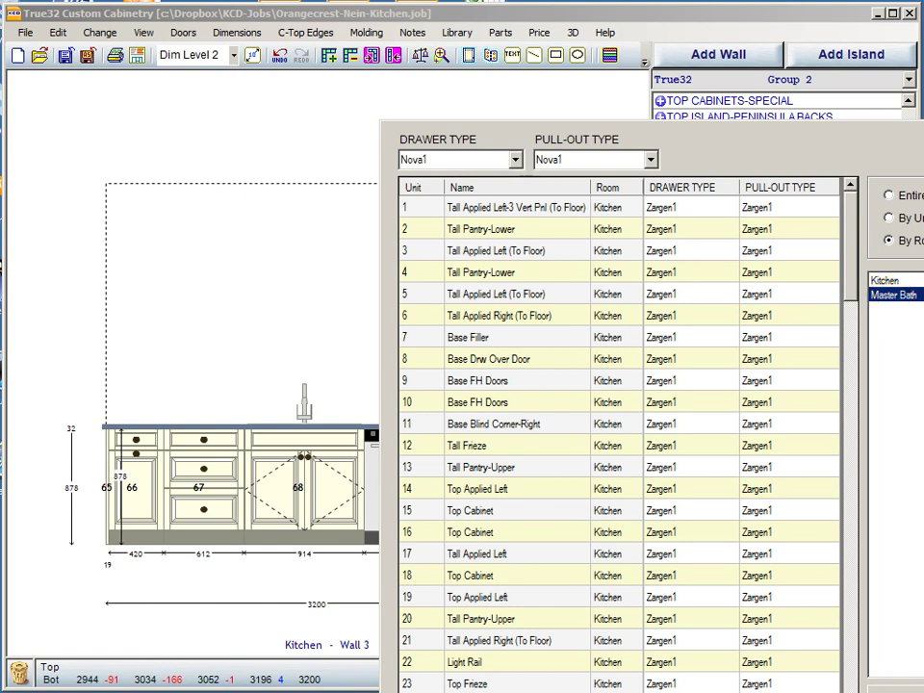
key("Return")
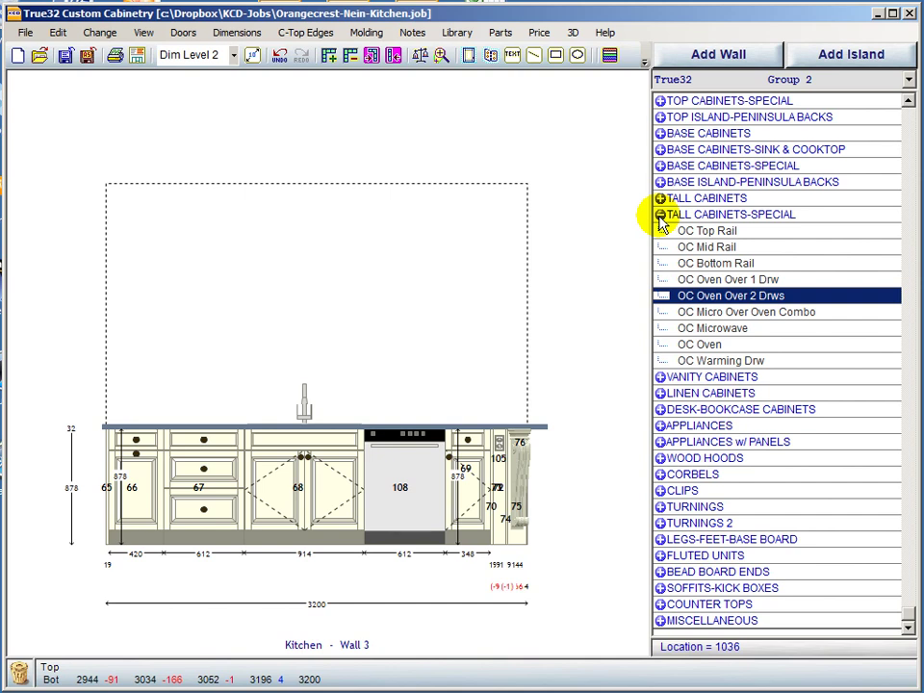
Step: Open the T32 PartsListing cut-list method for editing and compare its A-Material-Grain-Setup and A-SetUp files
left_click(500, 32)
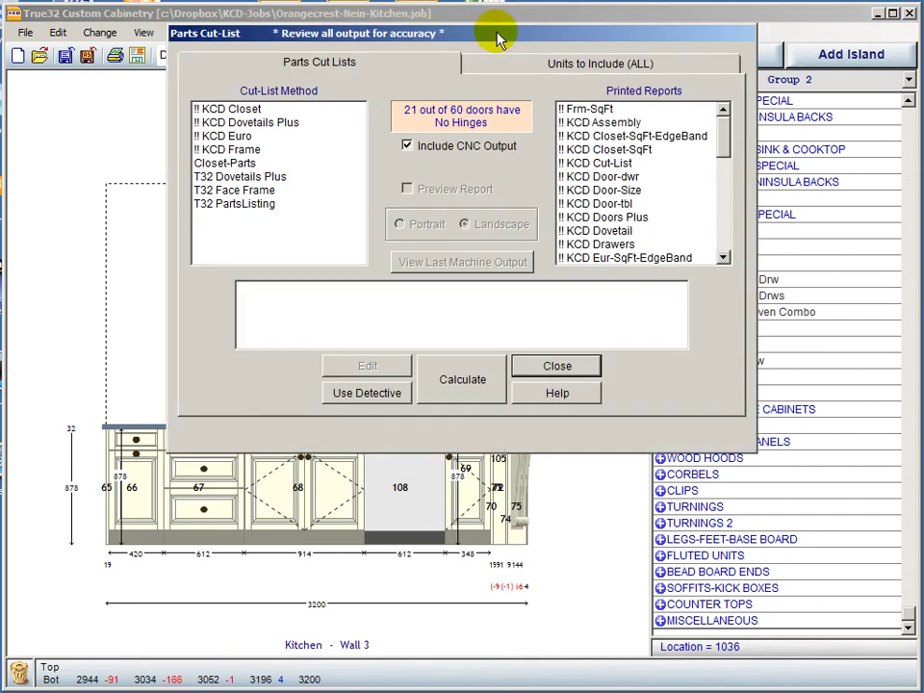
left_click(234, 204)
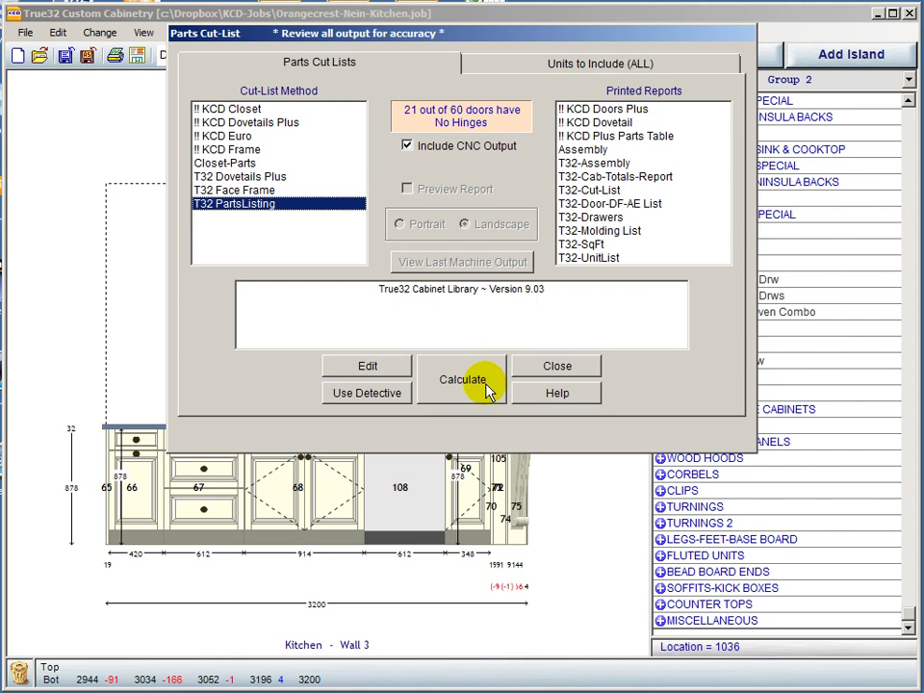
left_click(375, 366)
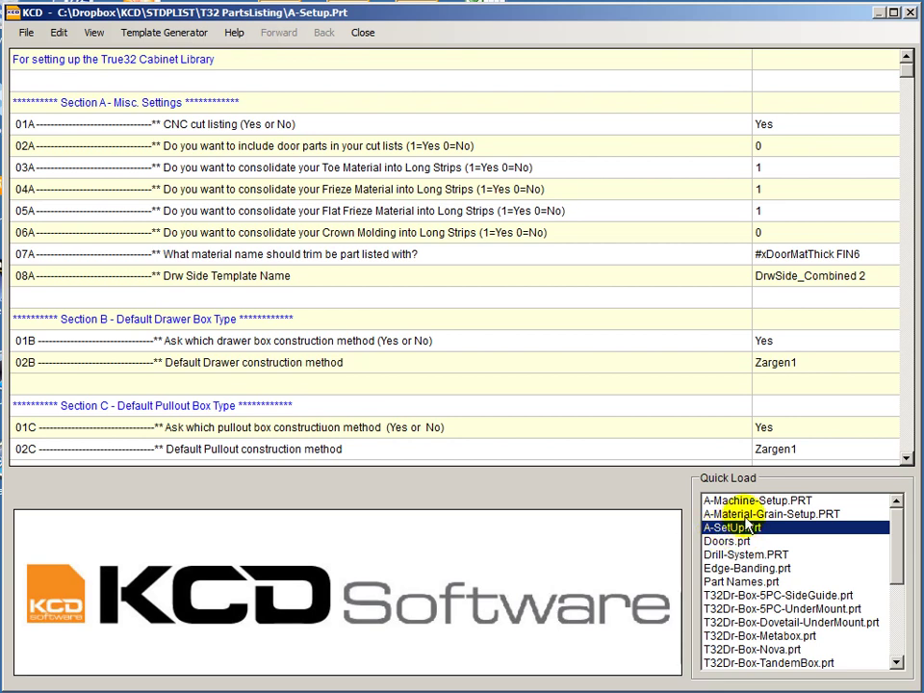
left_click(743, 516)
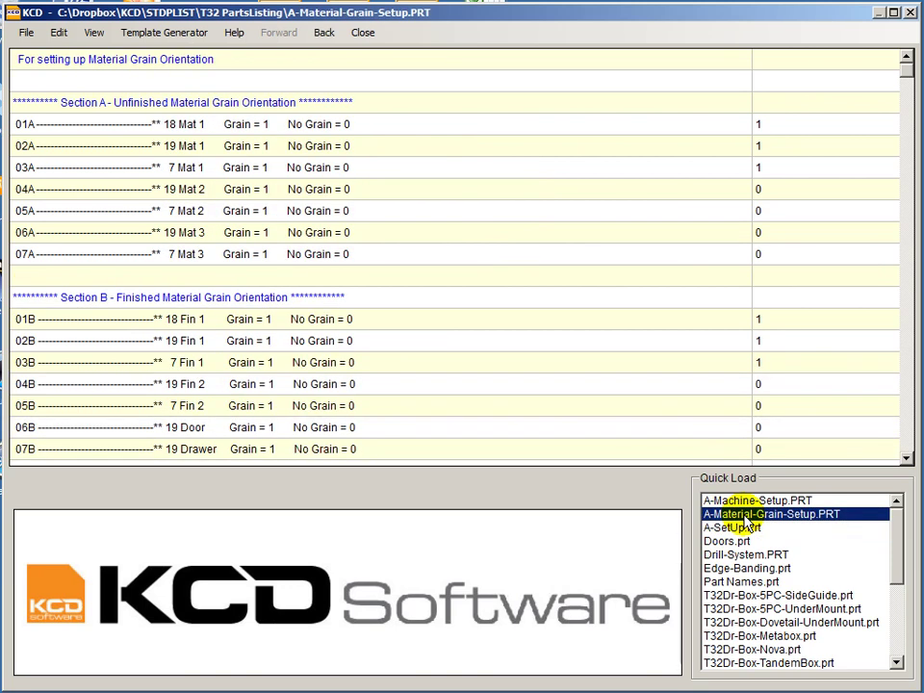
left_click(735, 530)
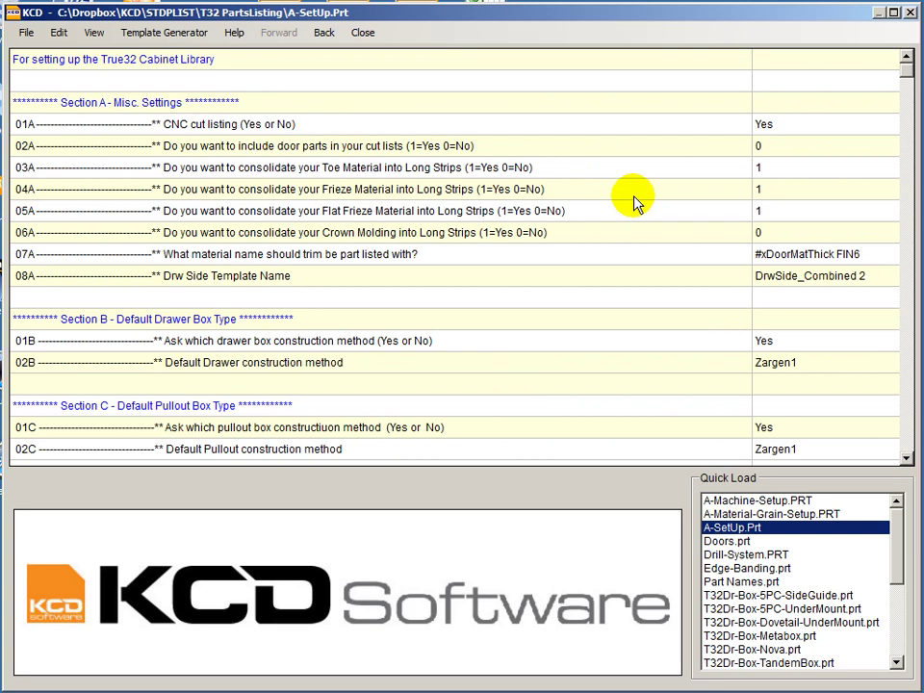
left_click(753, 515)
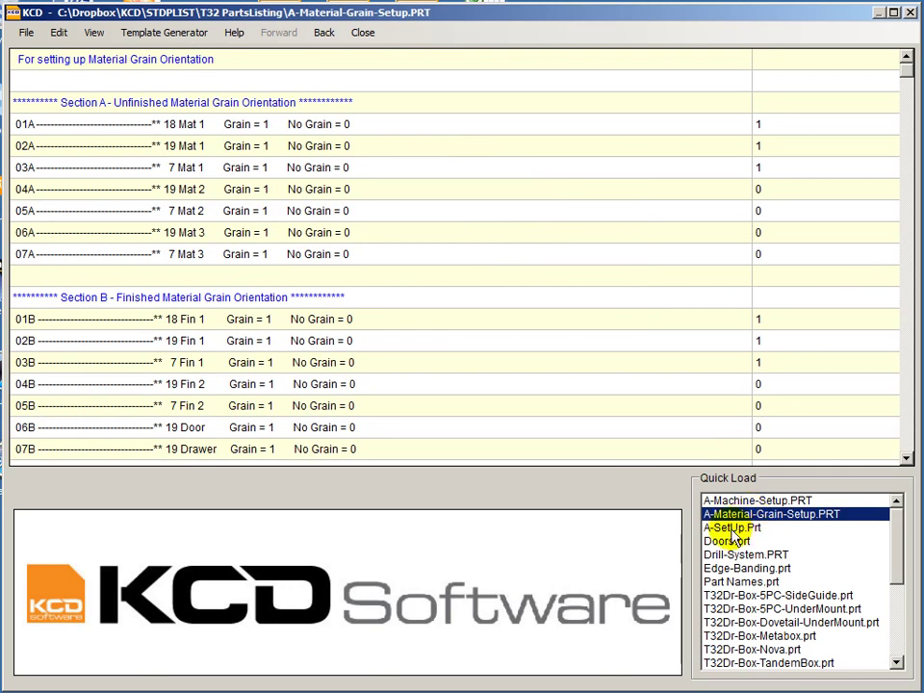
left_click(736, 532)
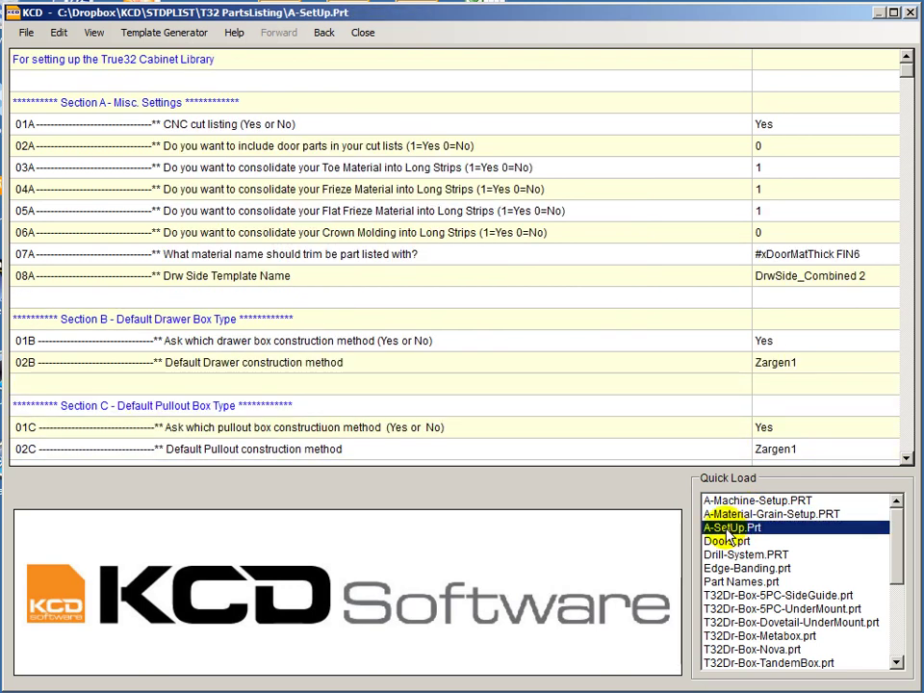
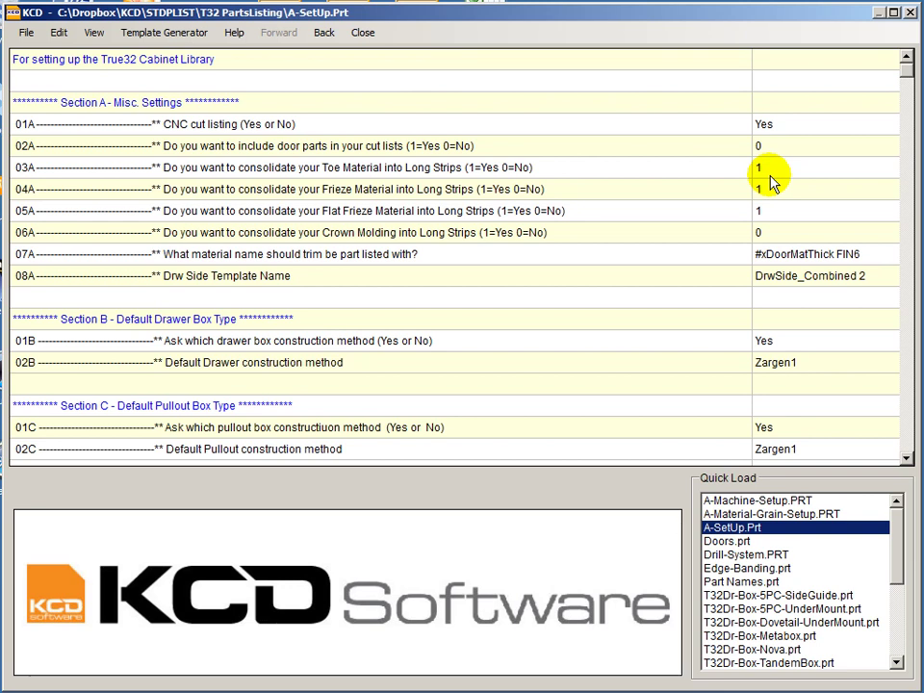
Step: View the choices for consolidating toe material into long strips in setting 03A
left_click(768, 169)
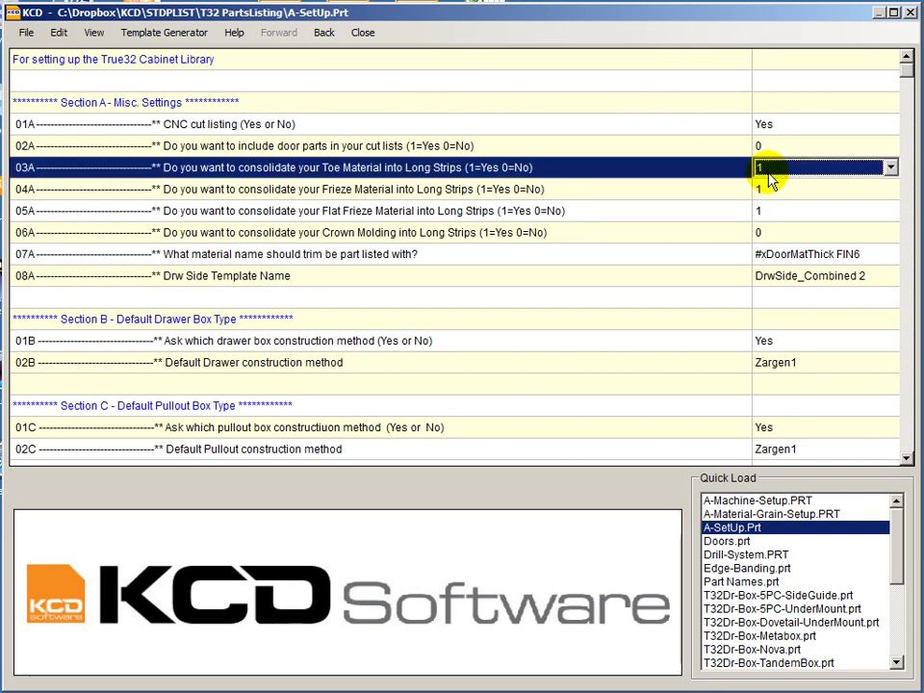
left_click(891, 169)
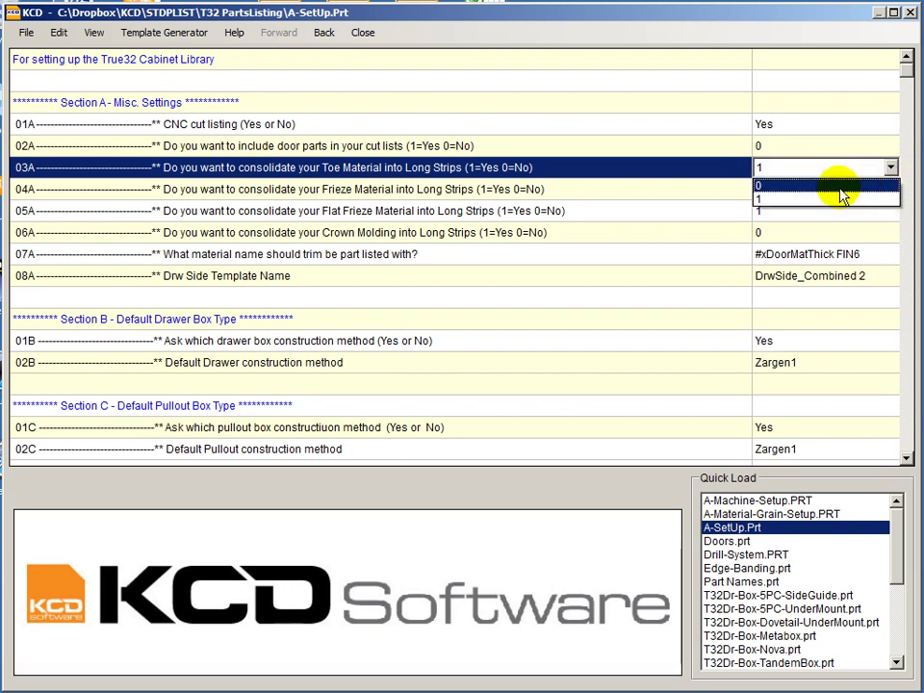
left_click(891, 170)
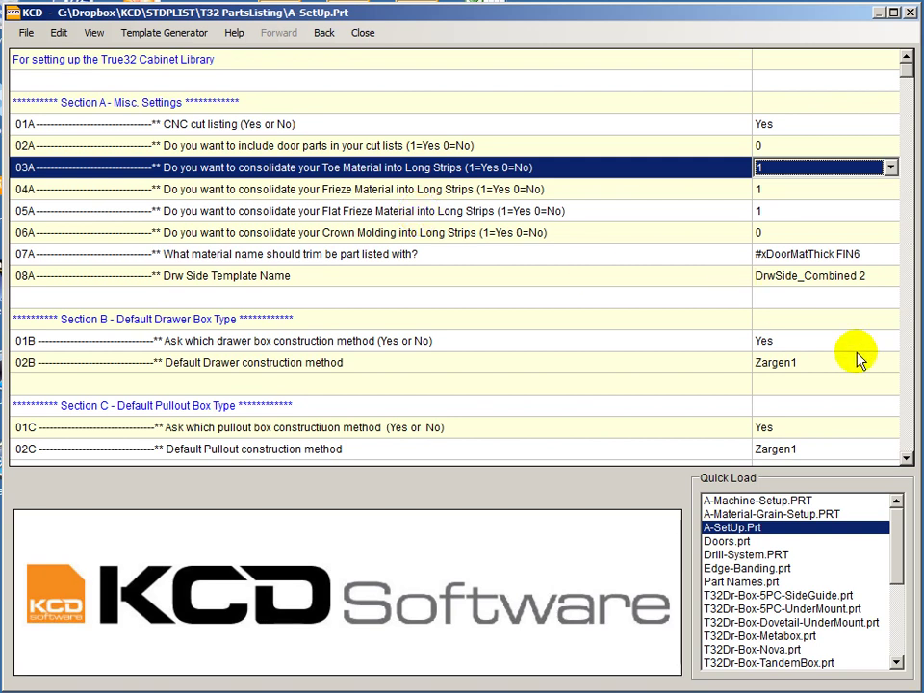
Step: Review the Section B drawer box prompt and default drawer construction methods, plus the pullout and door stile and rail settings below
left_click(906, 459)
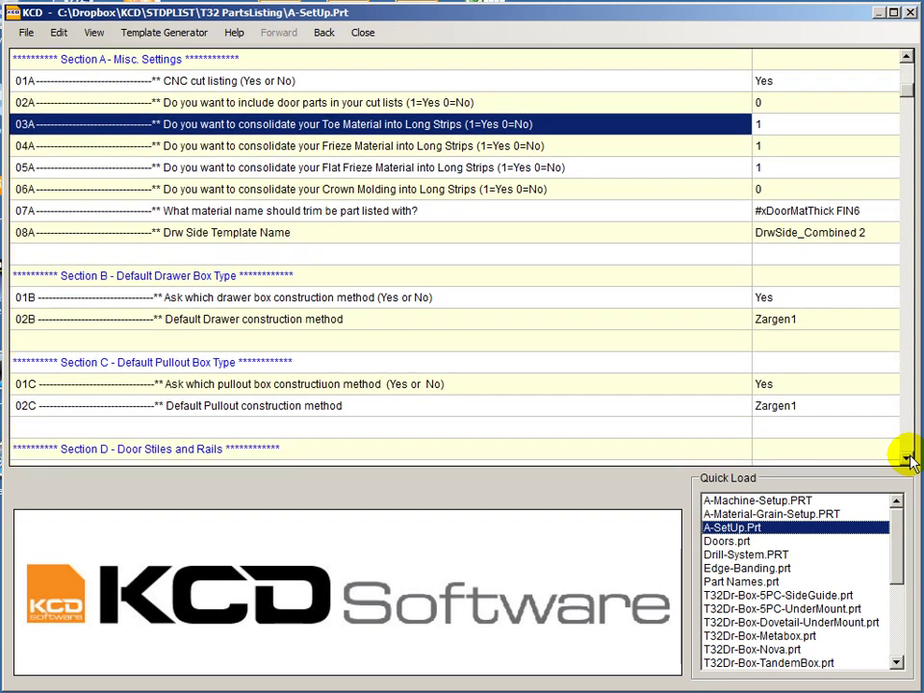
left_click(906, 459)
left_click(907, 458)
left_click(906, 459)
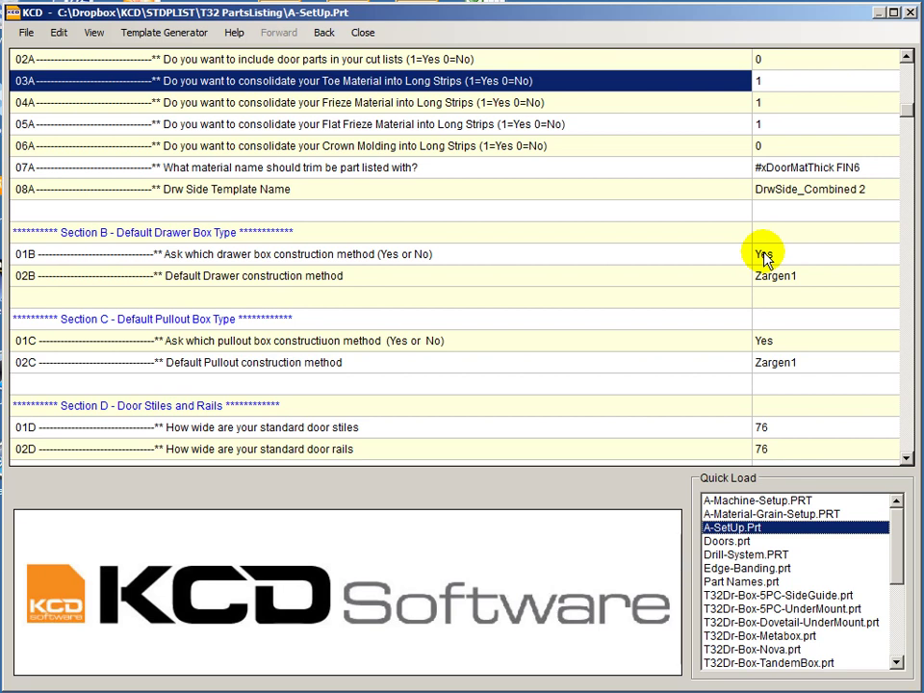
left_click(796, 260)
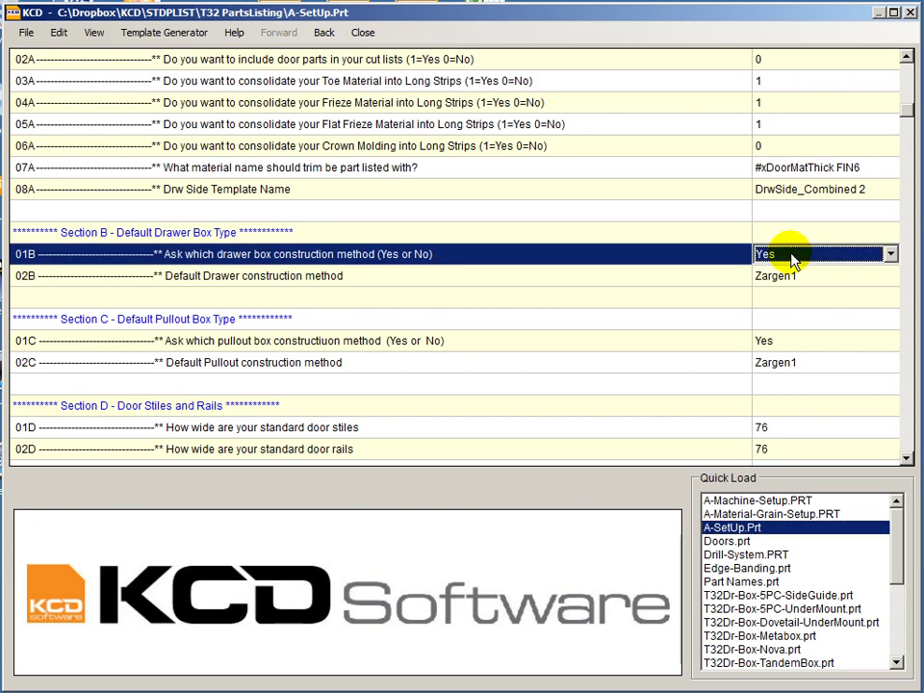
left_click(890, 256)
left_click(890, 255)
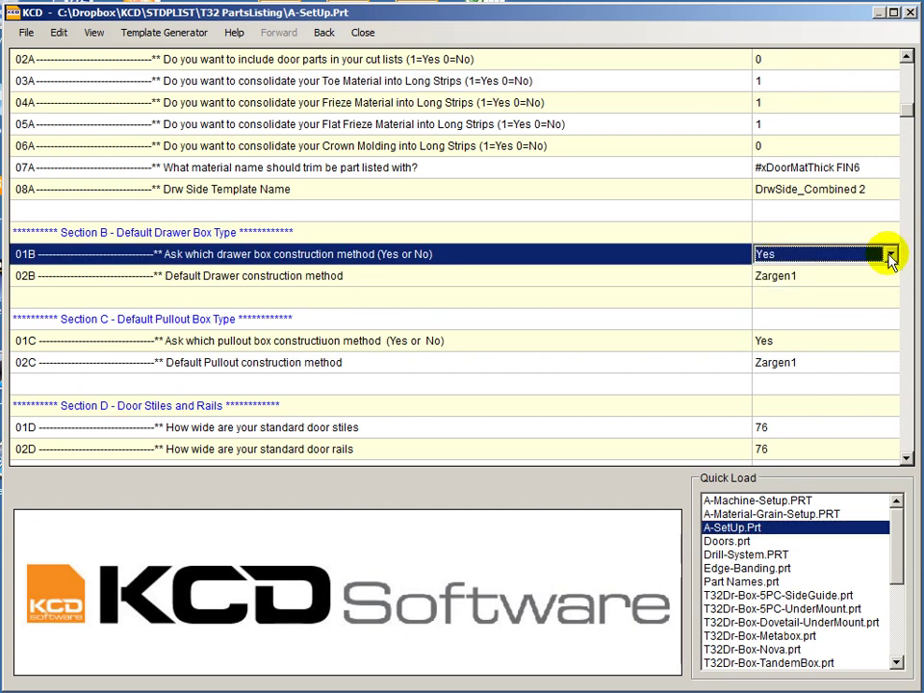
left_click(891, 279)
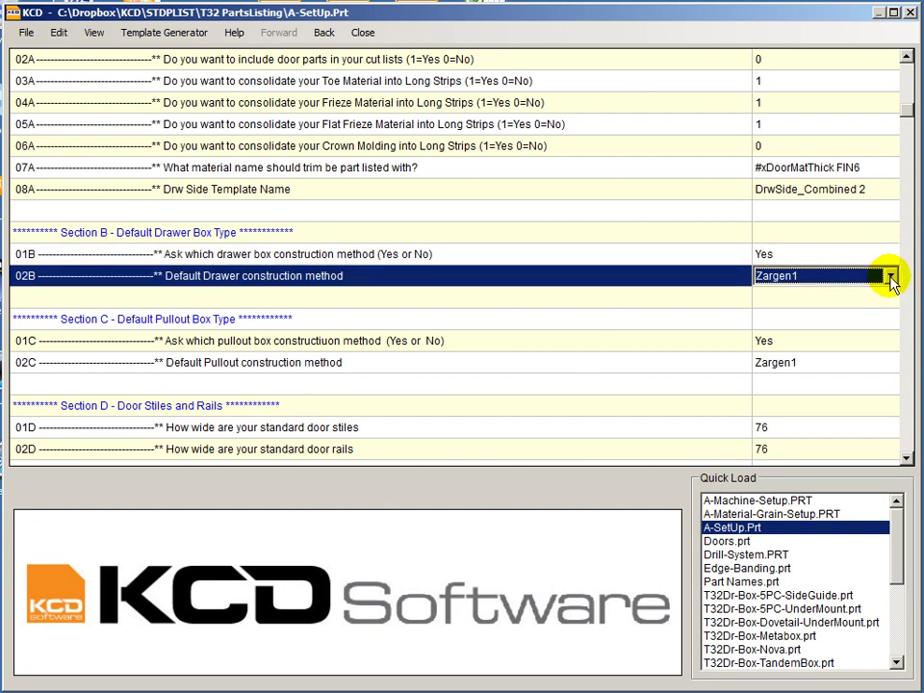
left_click(892, 278)
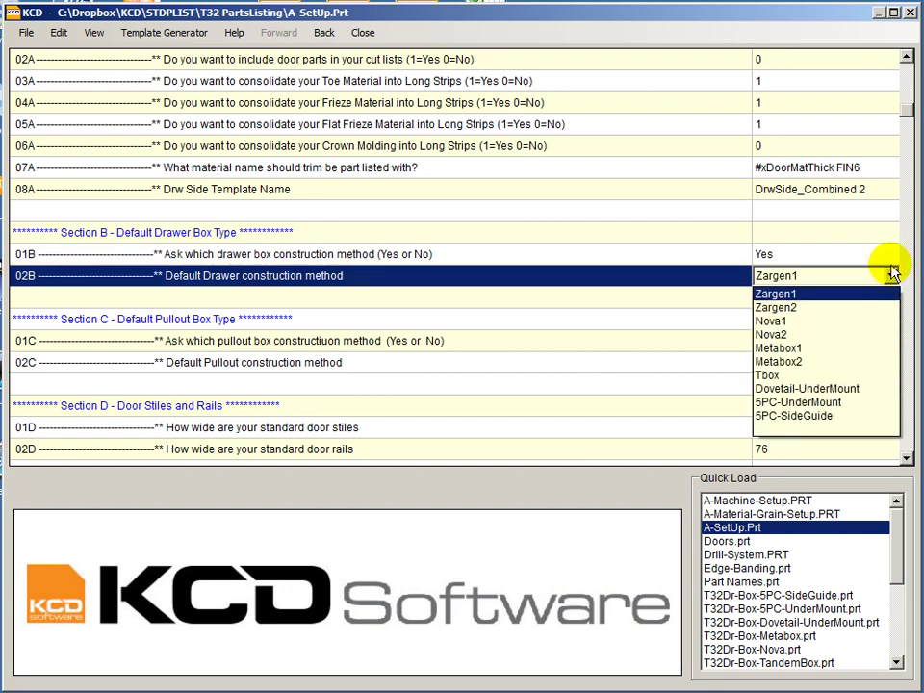
left_click(708, 258)
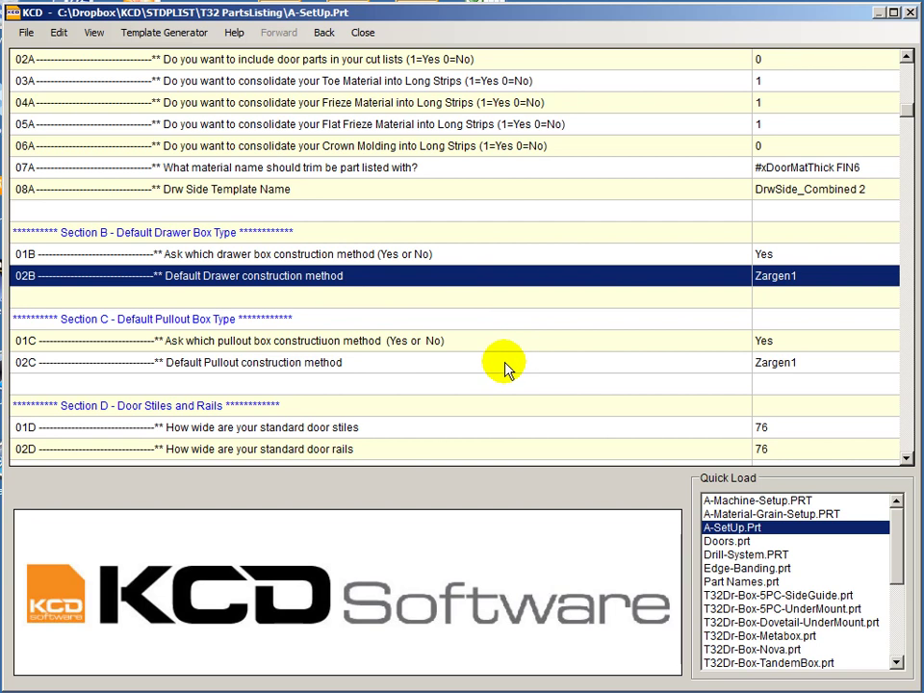
scroll(505, 367, "up", 1)
scroll(901, 456, "down", 3)
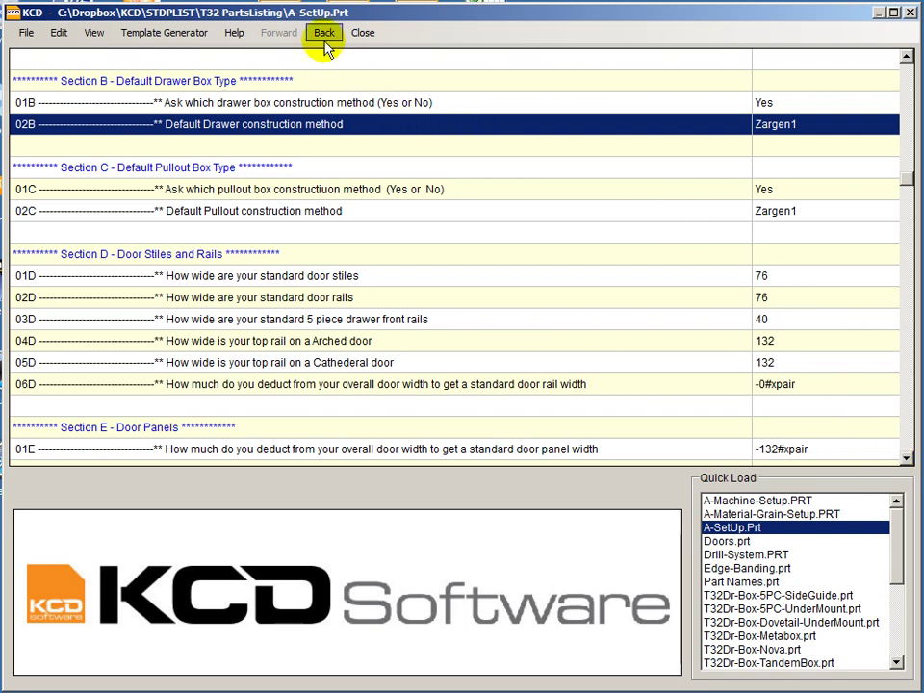
Step: Reopen the T32 PartsListing method for editing and load its Drill-System.PRT file
left_click(362, 36)
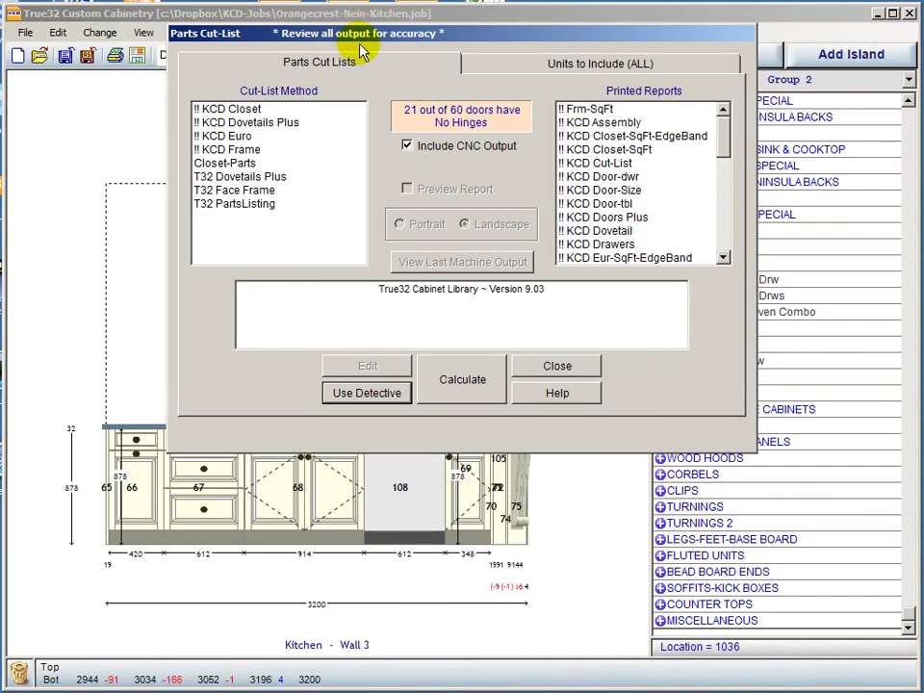
left_click(258, 205)
left_click(367, 366)
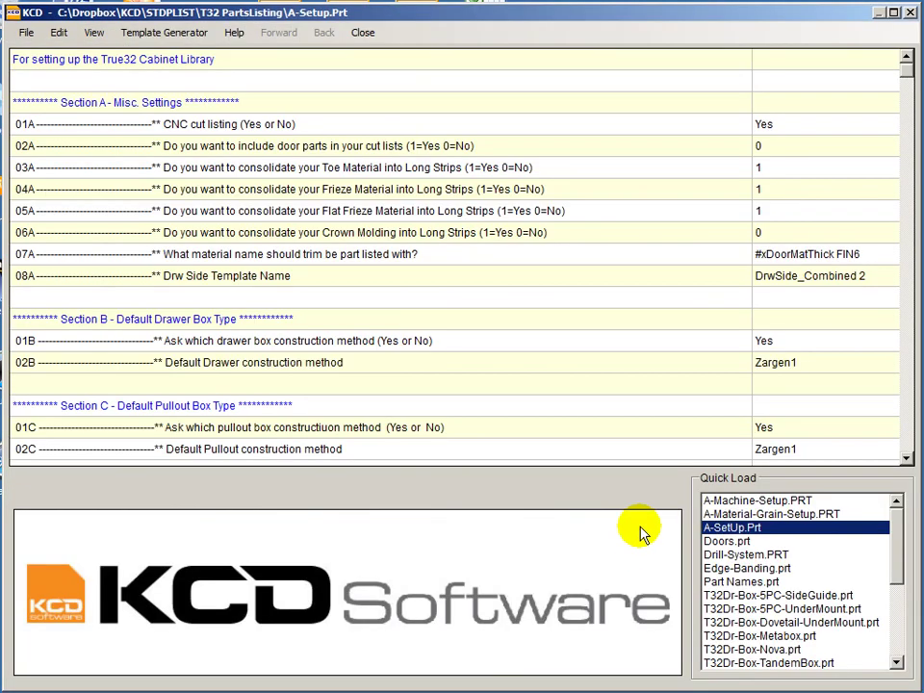
left_click(727, 554)
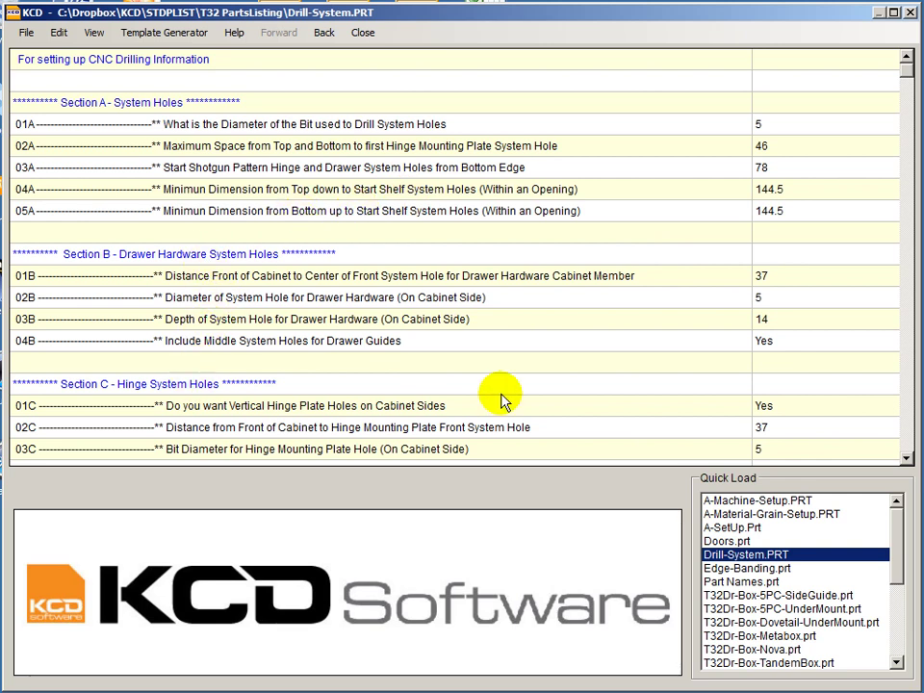
Step: Review the drawer hardware and hinge system hole settings in Sections B and C, and close the parts cut-list setup
left_click(908, 460)
left_click(907, 459)
left_click(907, 460)
left_click(907, 459)
left_click(907, 459)
left_click(907, 459)
left_click(907, 460)
left_click(907, 460)
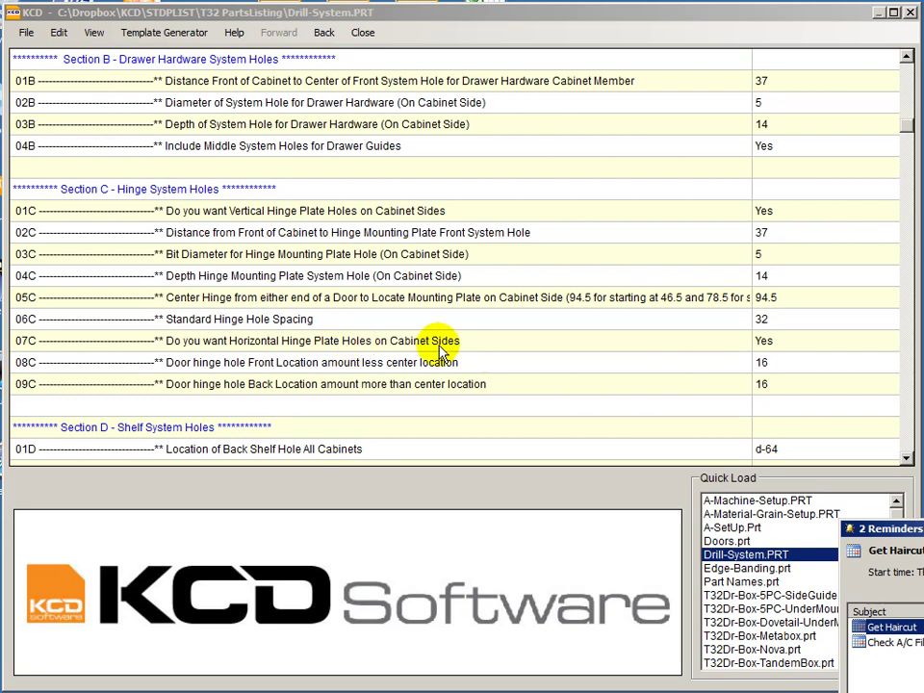
left_click(760, 363)
type("16")
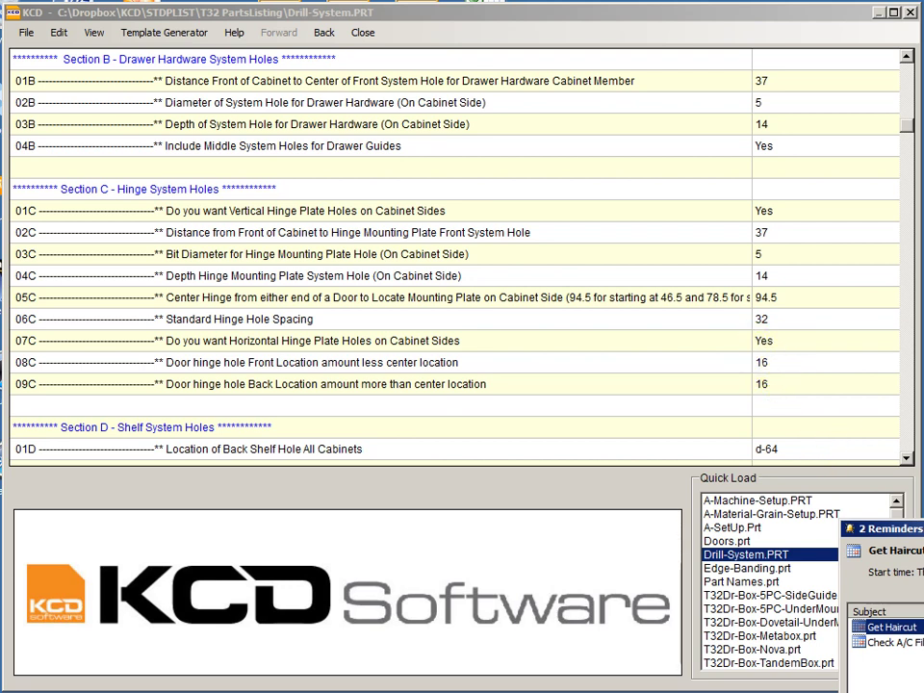
left_click(687, 118)
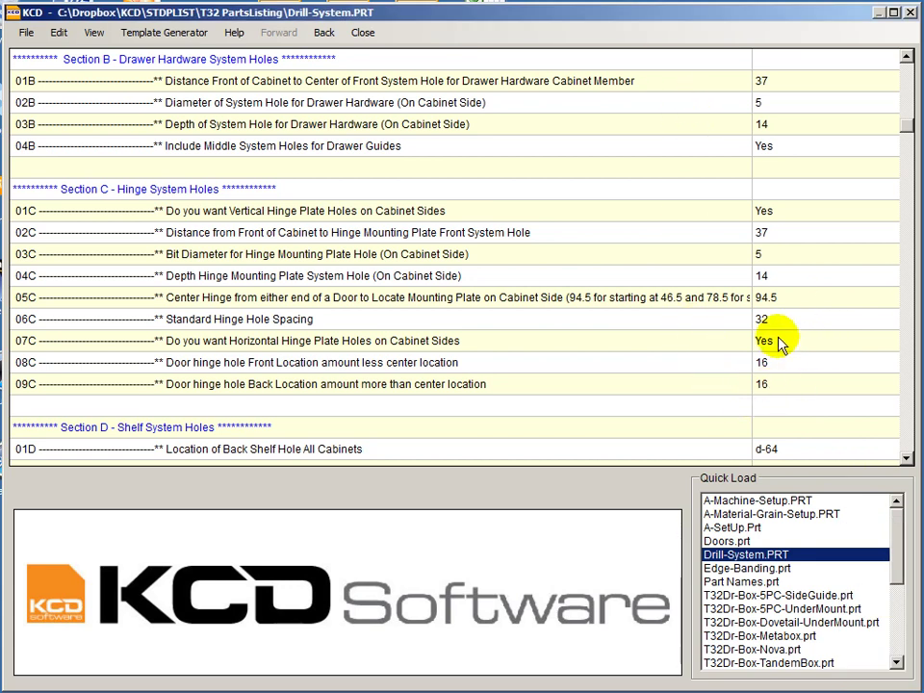
left_click(363, 34)
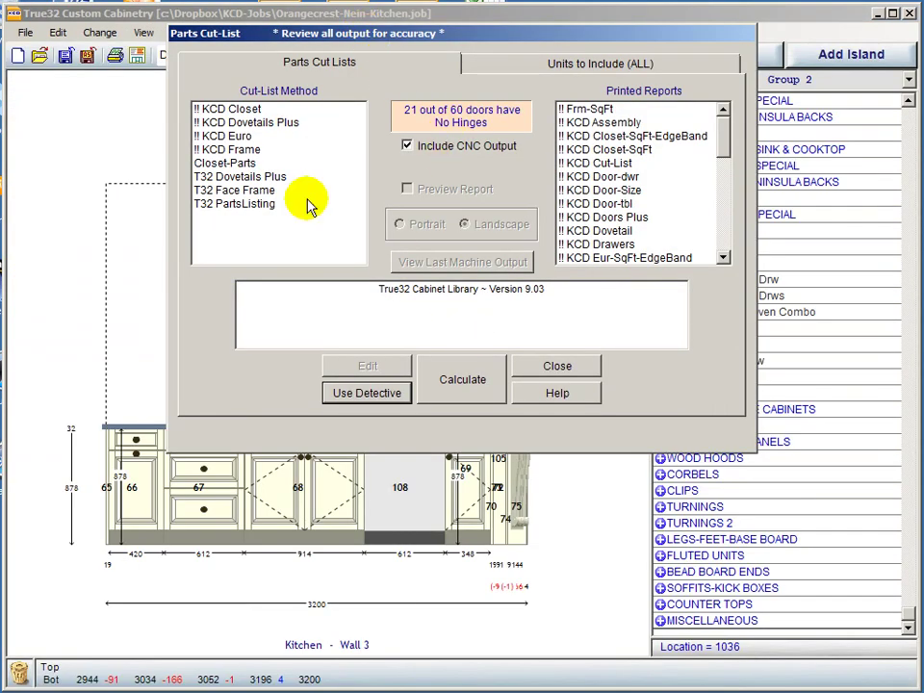
left_click(558, 367)
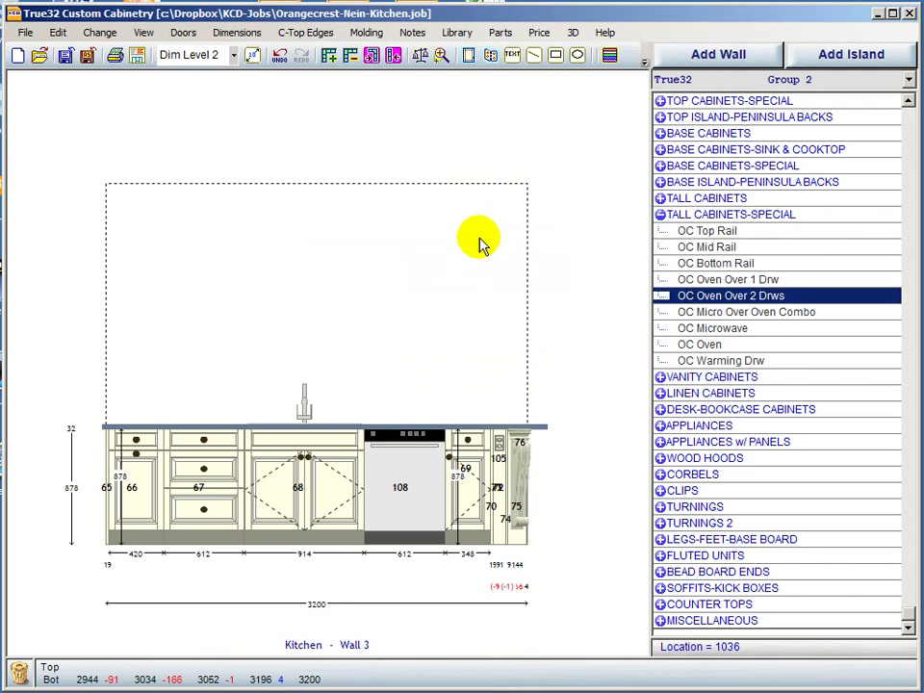
Step: Start a new job without saving the current one and add a horizontal wall about 1546 mm long
left_click(13, 55)
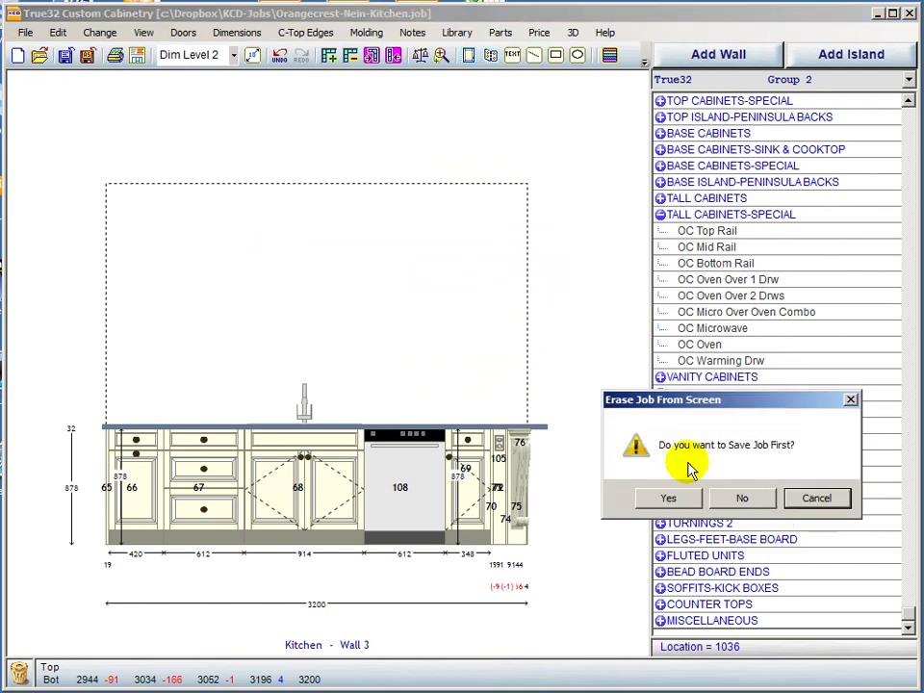
left_click(737, 498)
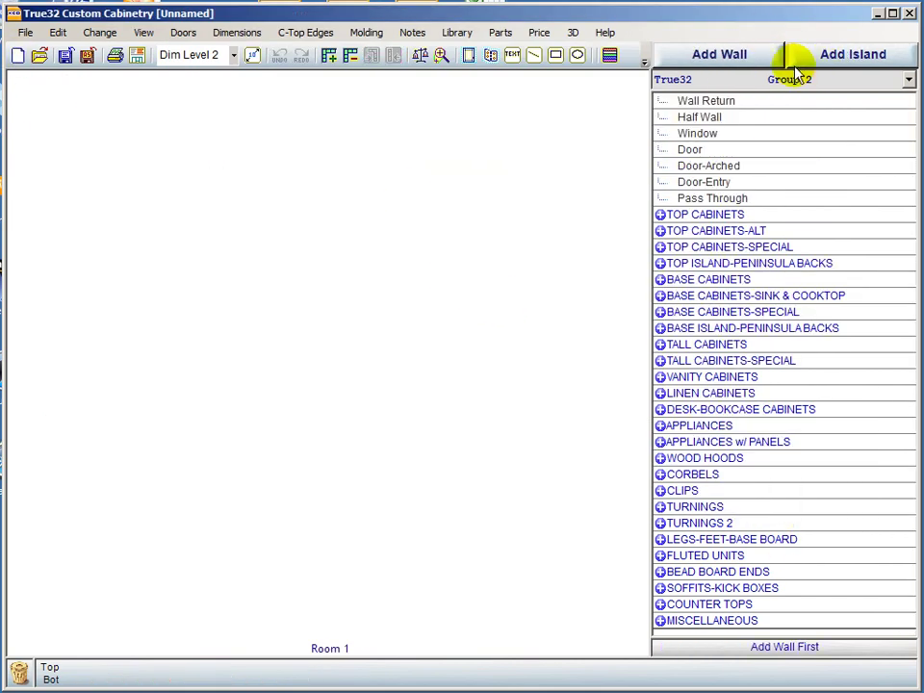
left_click(716, 60)
left_click_drag(99, 220, 385, 217)
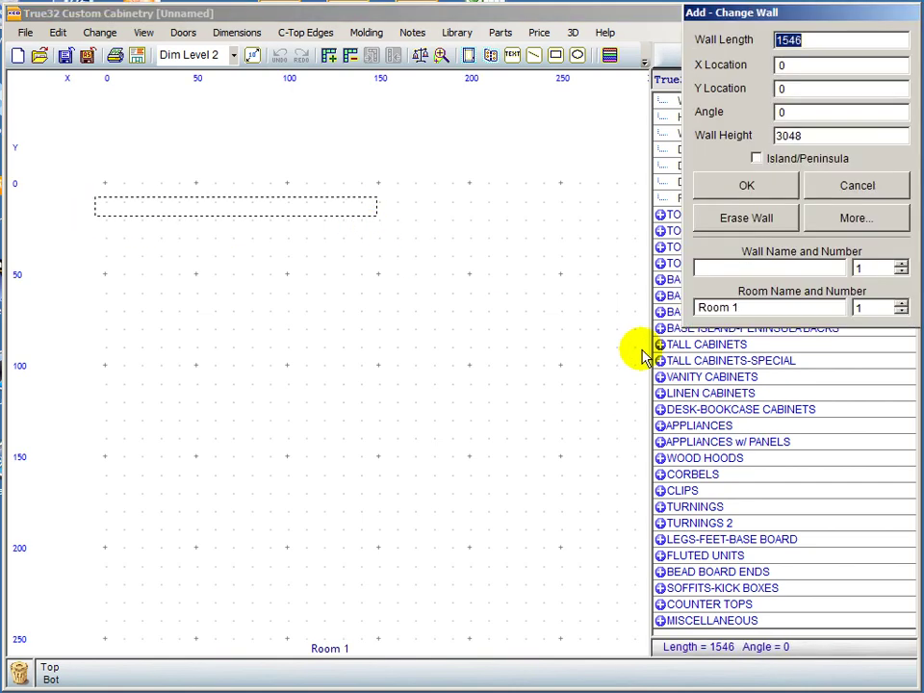
left_click(732, 193)
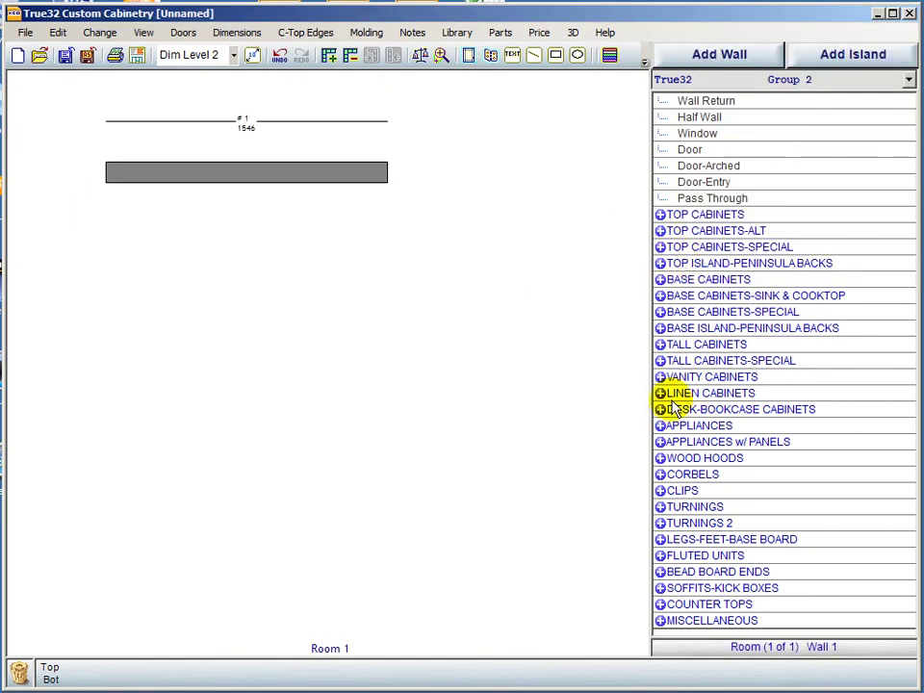
Step: Add a 610 mm wide Tall Pantry with a top door height of 893 to the wall and hinge its doors
left_click(660, 343)
scroll(666, 392, "down", 3)
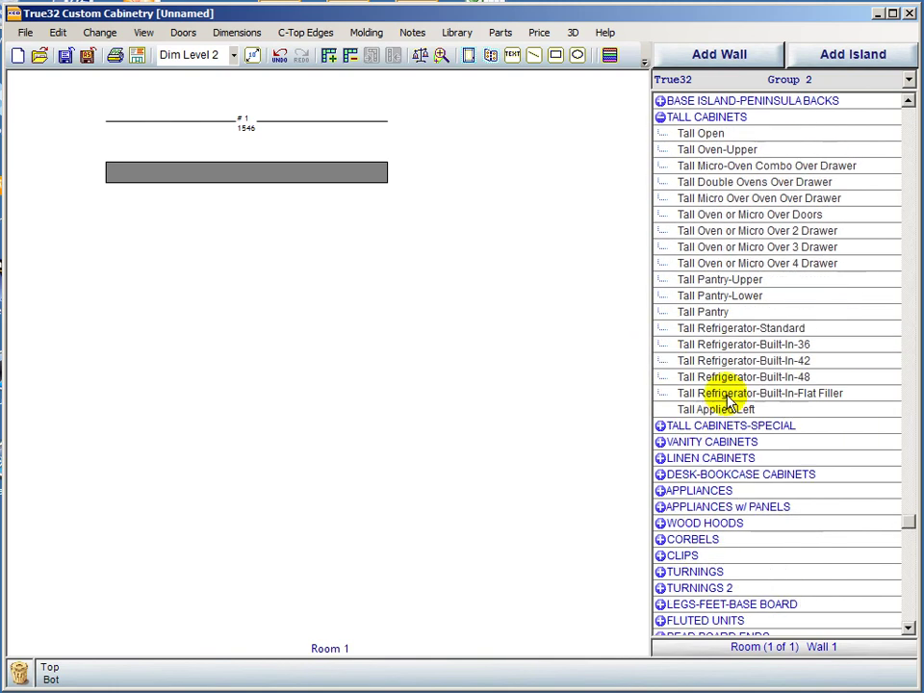
left_click(715, 314)
double_click(715, 319)
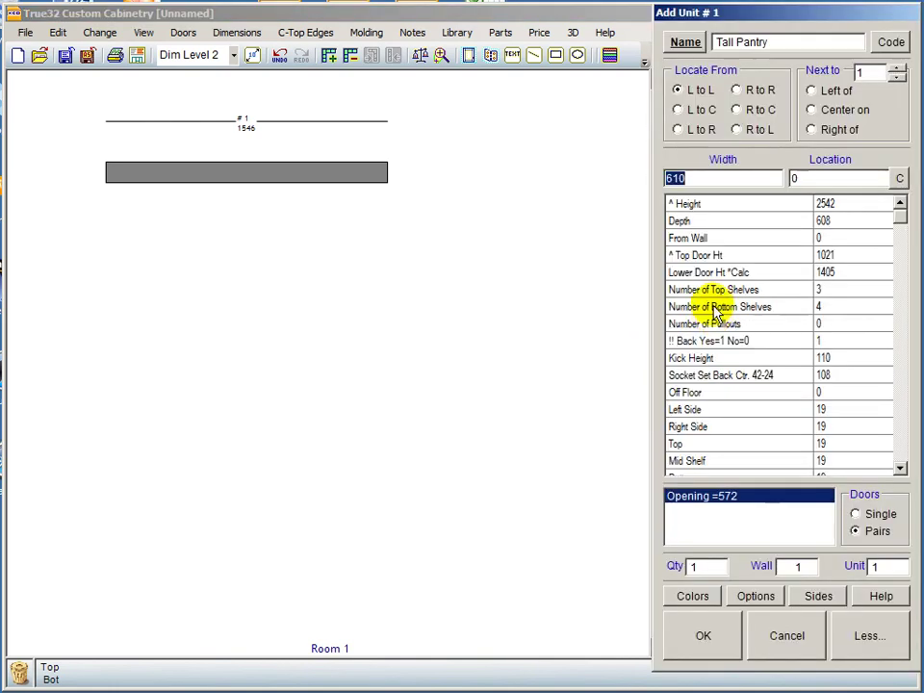
left_click(682, 258)
left_click(679, 260)
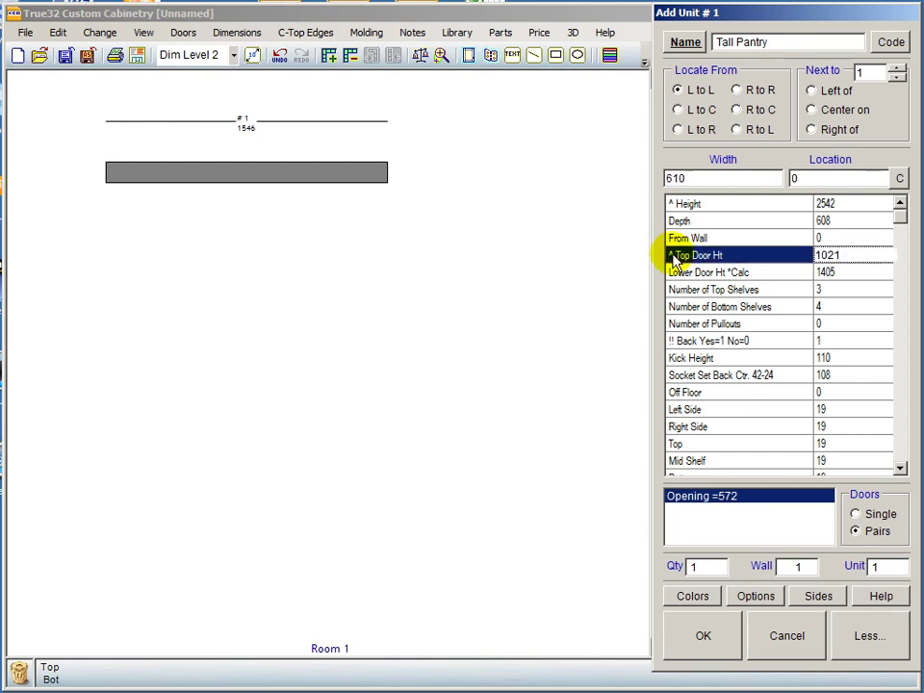
scroll(676, 260, "down", 2)
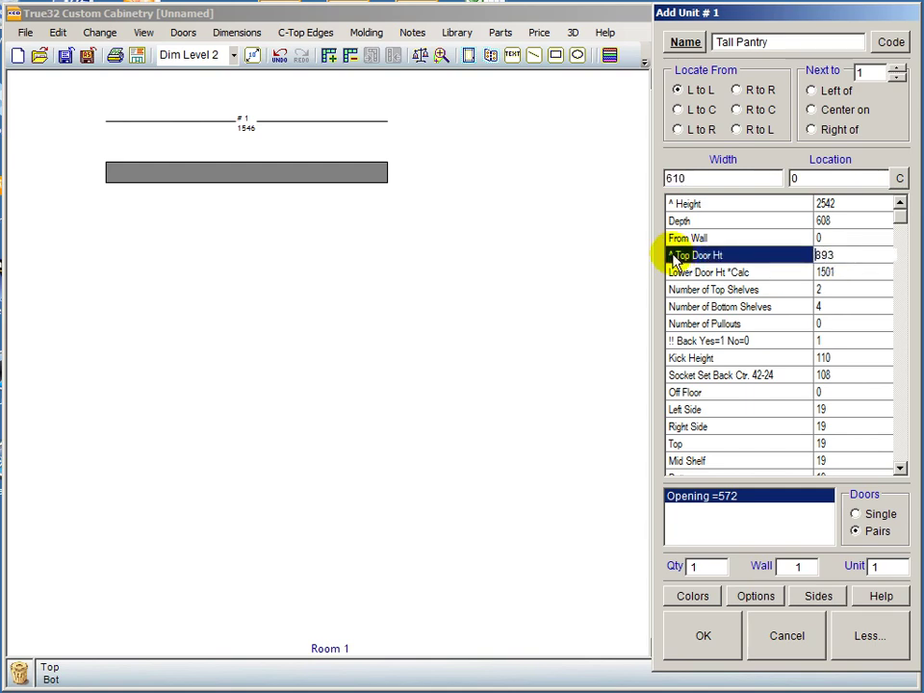
left_click(700, 624)
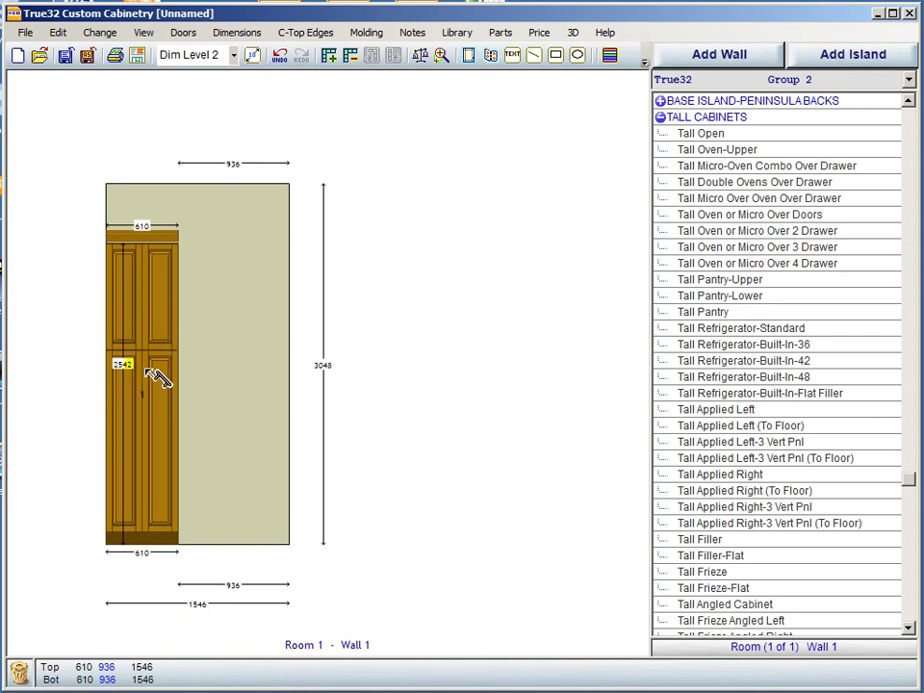
left_click(171, 356)
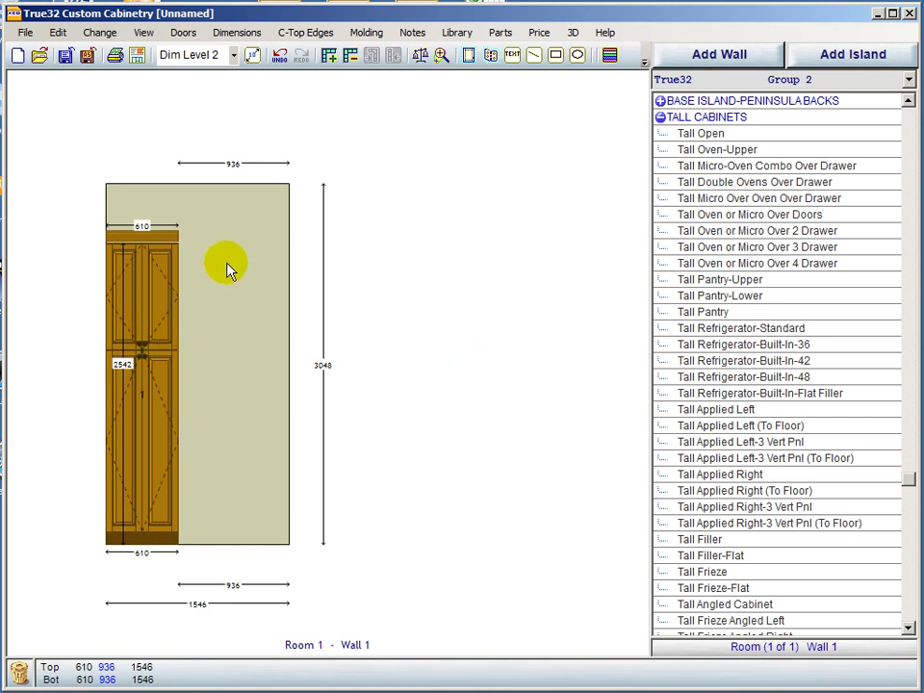
Step: Calculate the T32 PartsListing cut list for the pantry, accepting the preselected drawer and pullout box construction methods
left_click(502, 35)
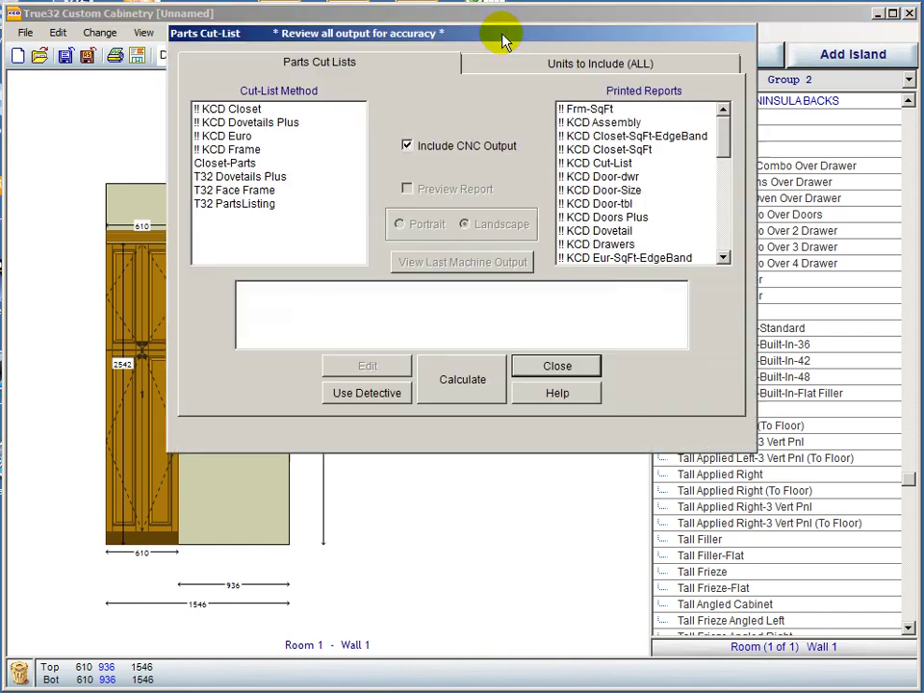
left_click(233, 204)
left_click(465, 379)
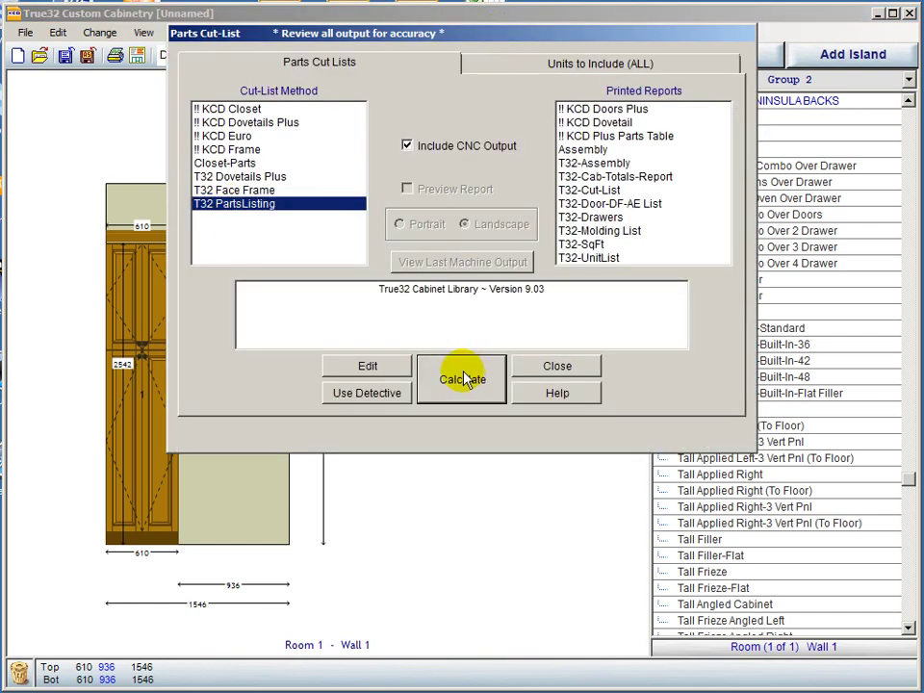
left_click(684, 471)
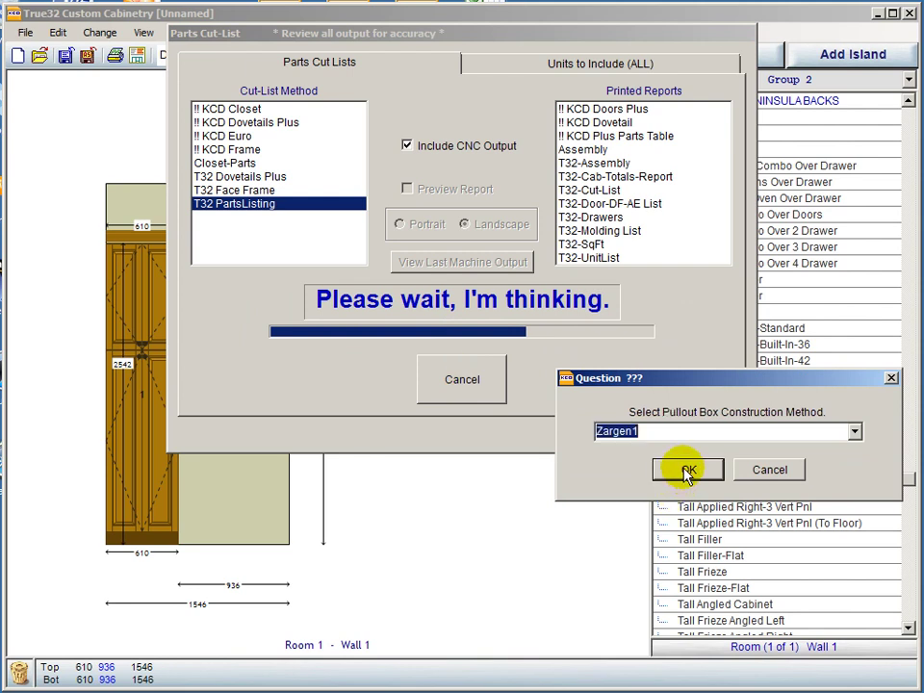
left_click(687, 471)
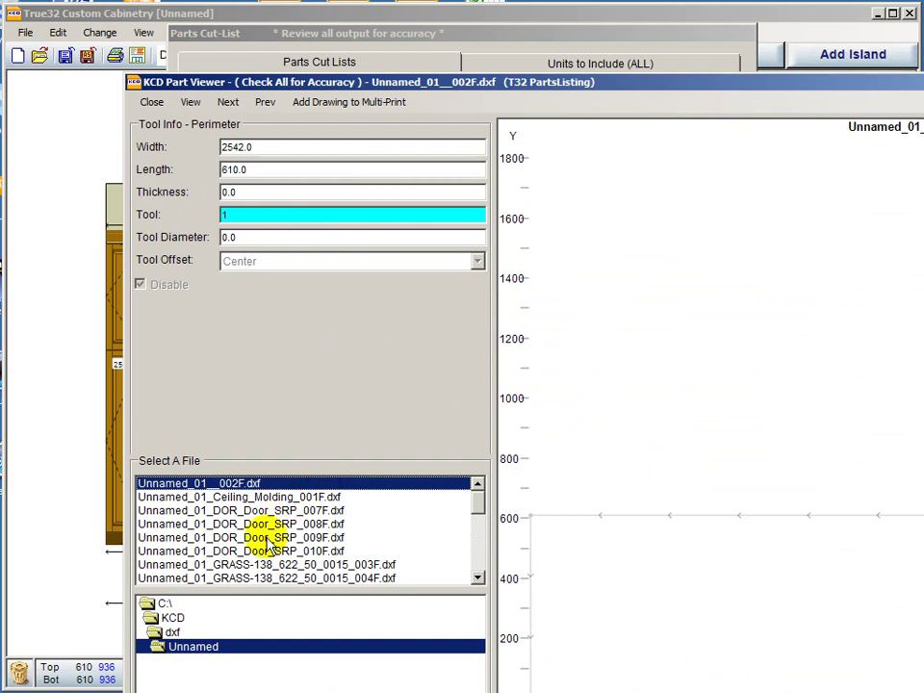
Step: Examine the drilling on the TSL_Tall_Side_Left_001F.dxf part, and close the part viewer and the parts cut-list
scroll(270, 545, "down", 2)
scroll(270, 545, "down", 4)
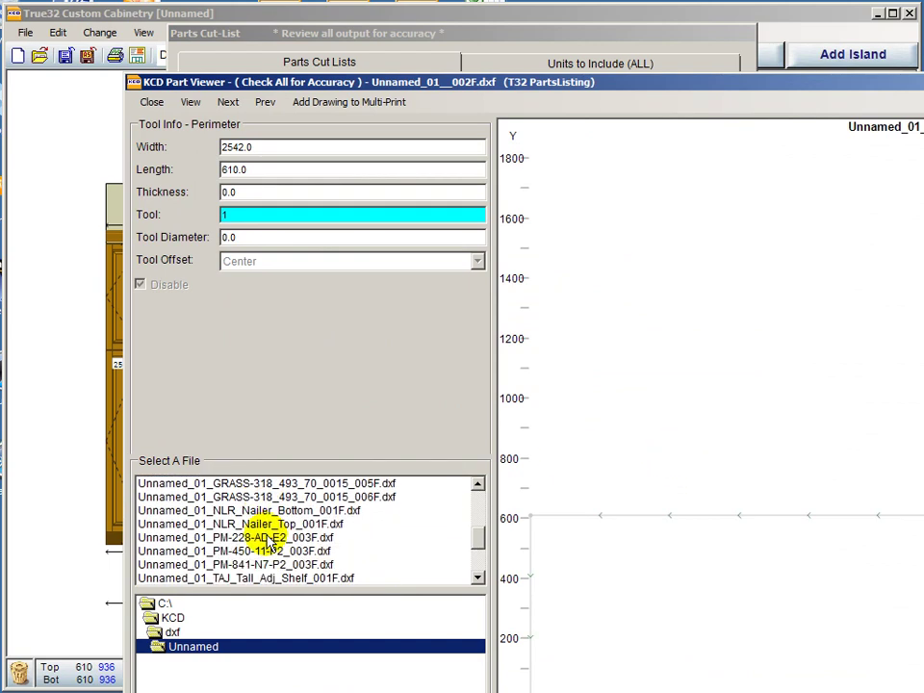
scroll(270, 539, "down", 1)
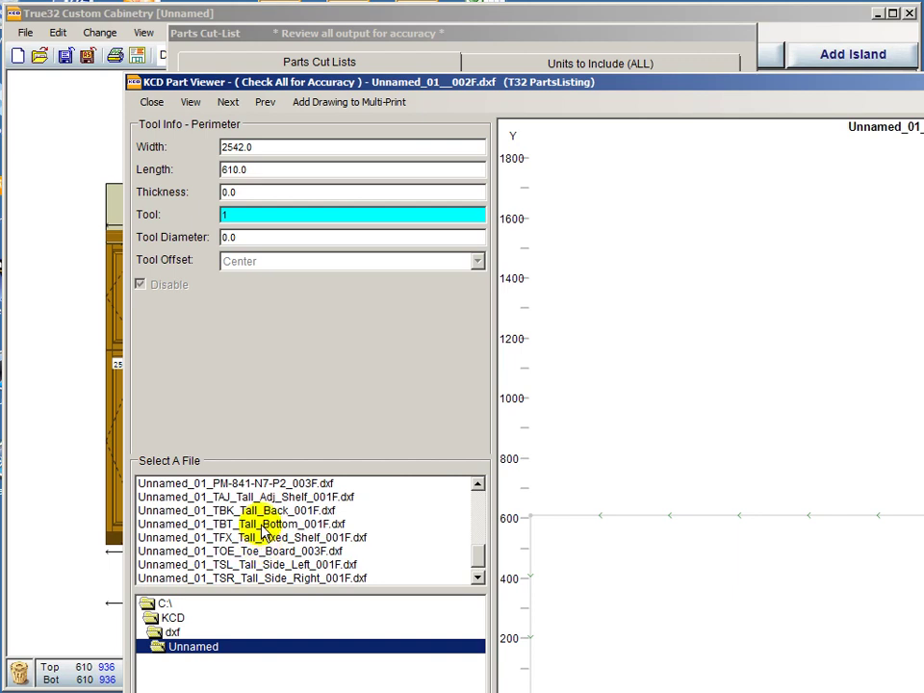
scroll(253, 538, "down", 1)
left_click(258, 553)
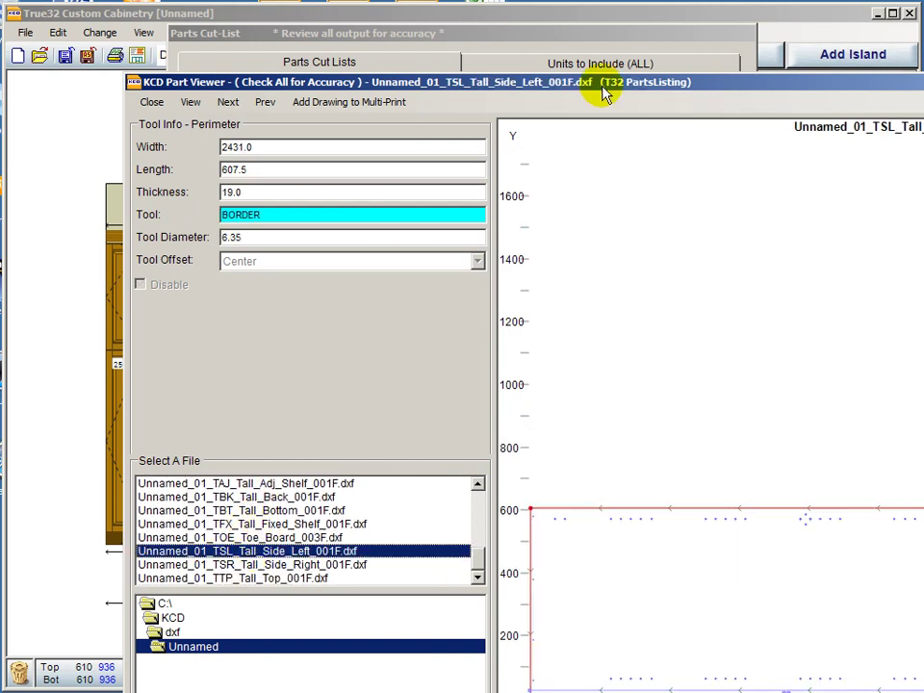
left_click_drag(706, 82, 603, 23)
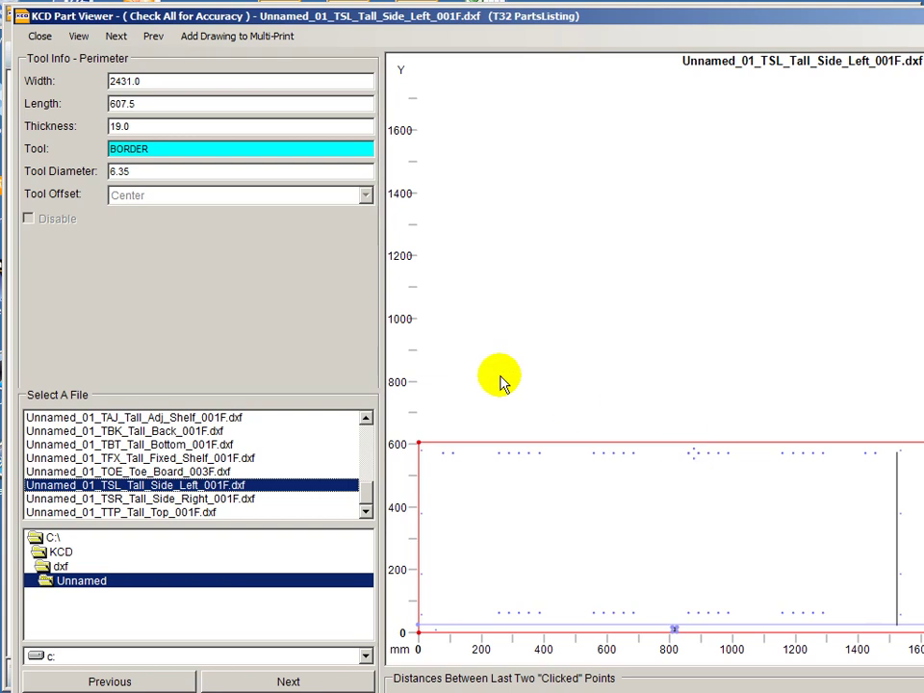
left_click(39, 36)
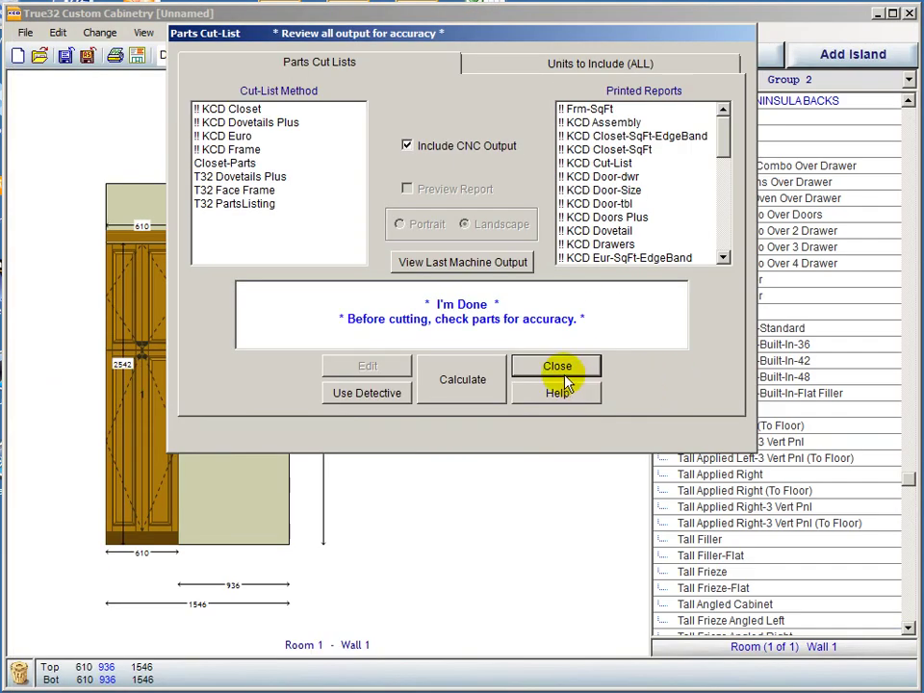
left_click(236, 204)
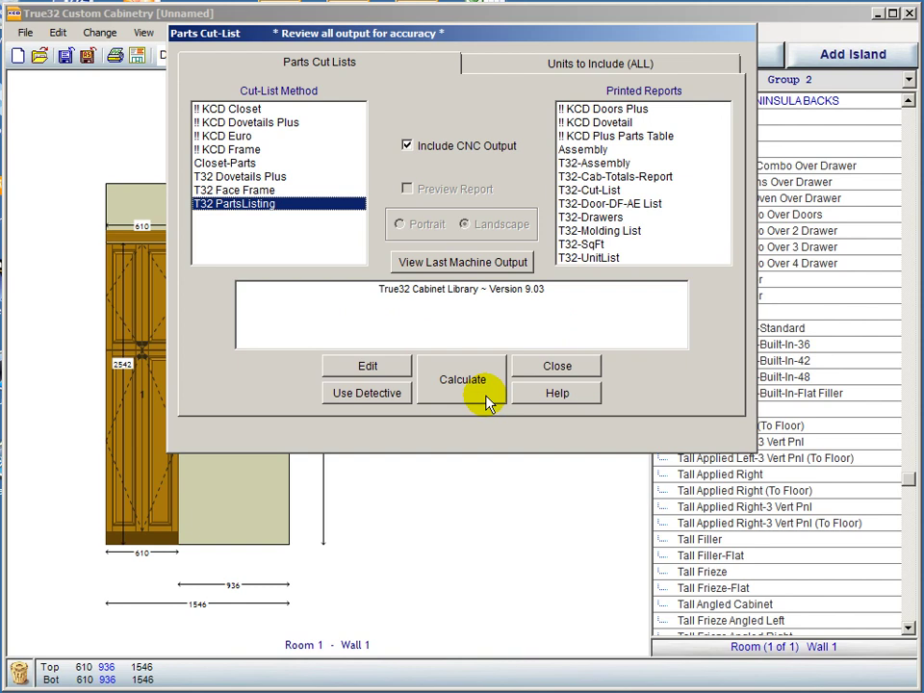
left_click(578, 371)
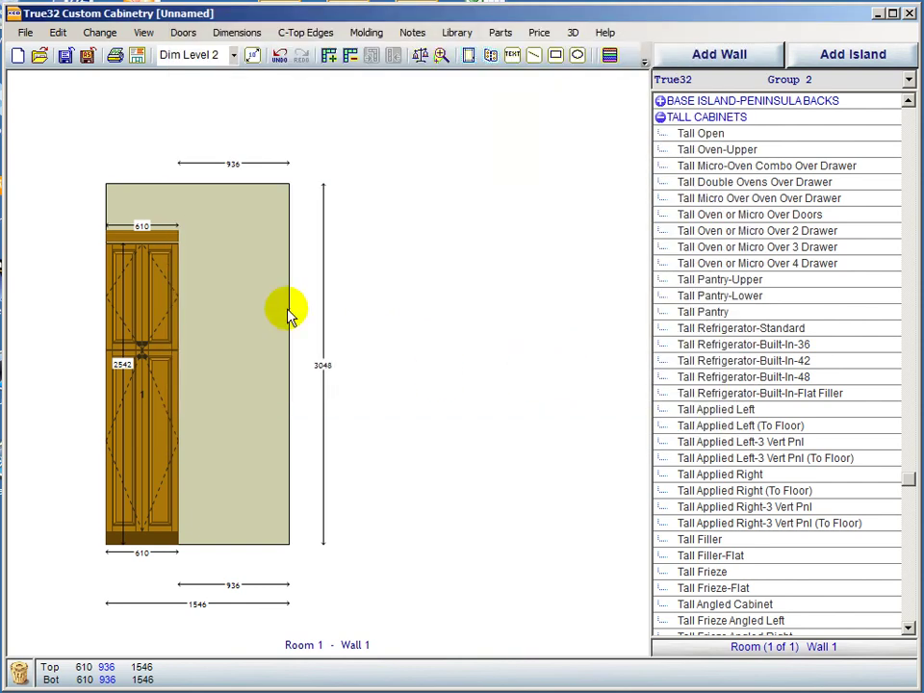
left_click(29, 34)
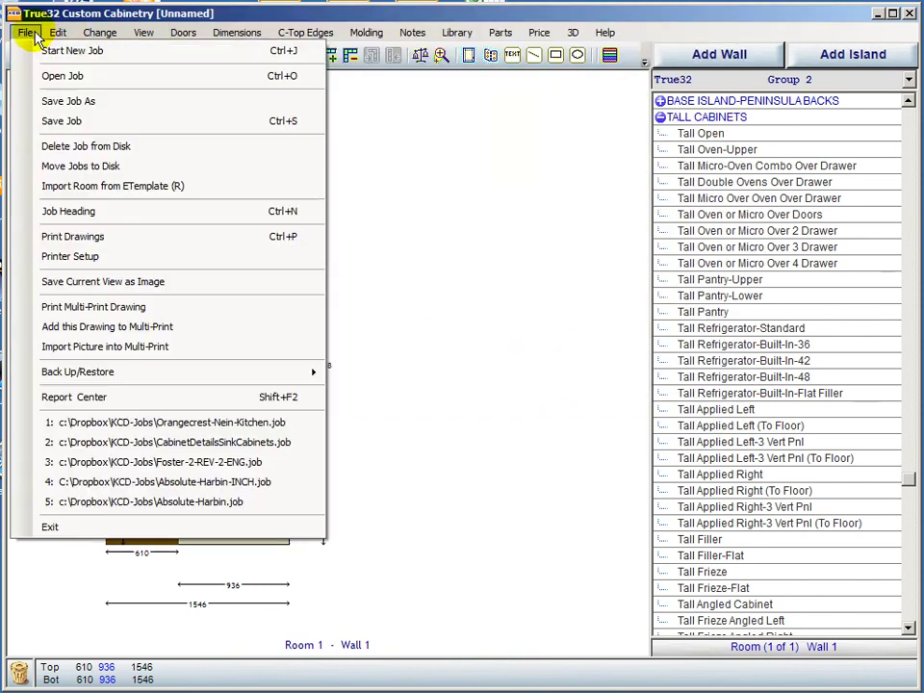
left_click(163, 445)
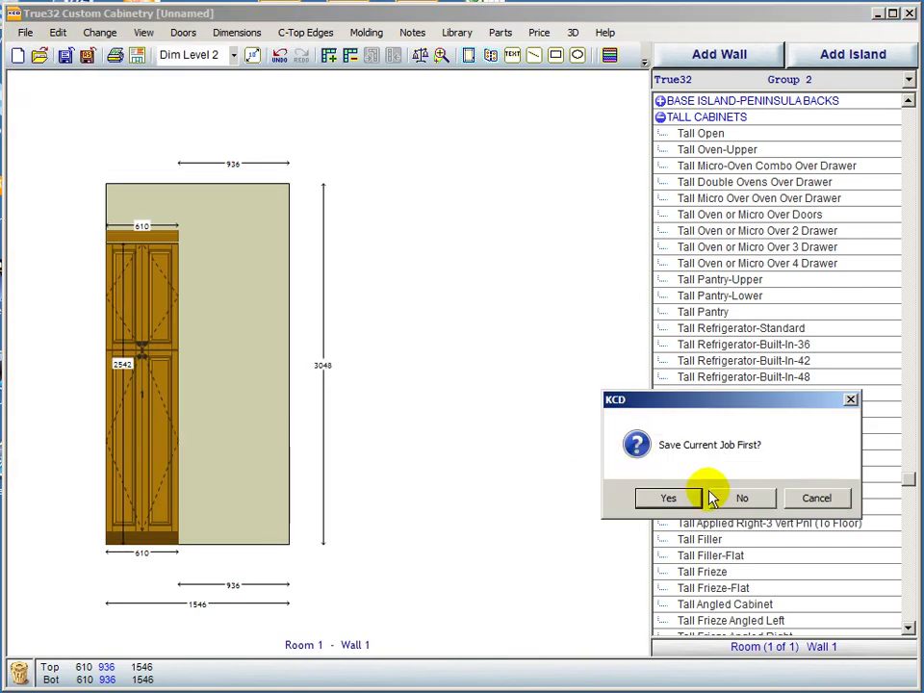
left_click(828, 496)
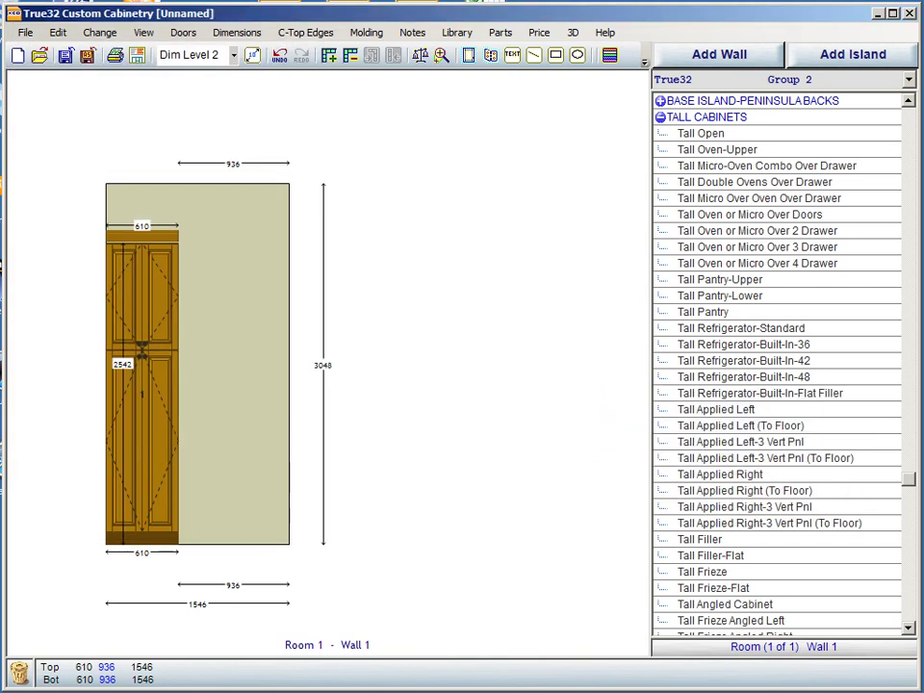
Step: Open the recent job Orangecrest-Nein-Kitchen.job without saving the current job
left_click(26, 35)
left_click(220, 422)
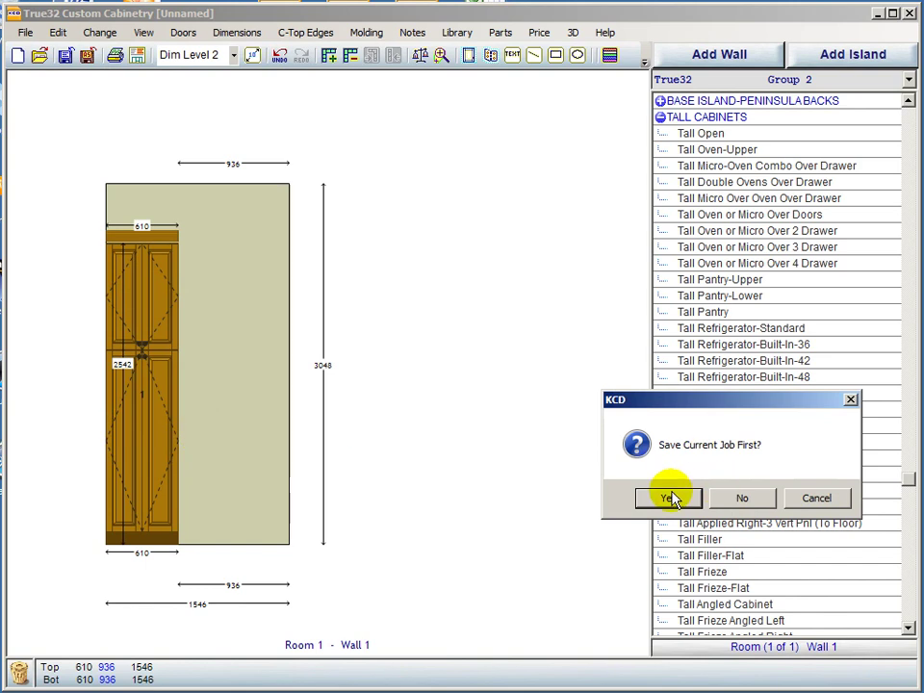
left_click(738, 498)
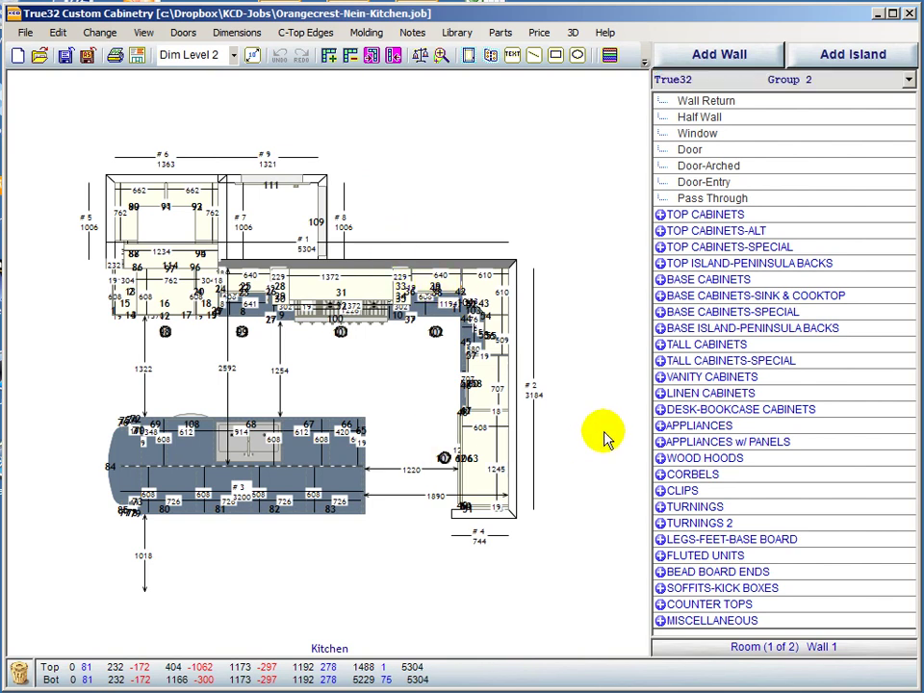
Step: Show the elevation of kitchen Wall 3 and bring up the parts cut-list setup
left_click(803, 656)
left_click(801, 656)
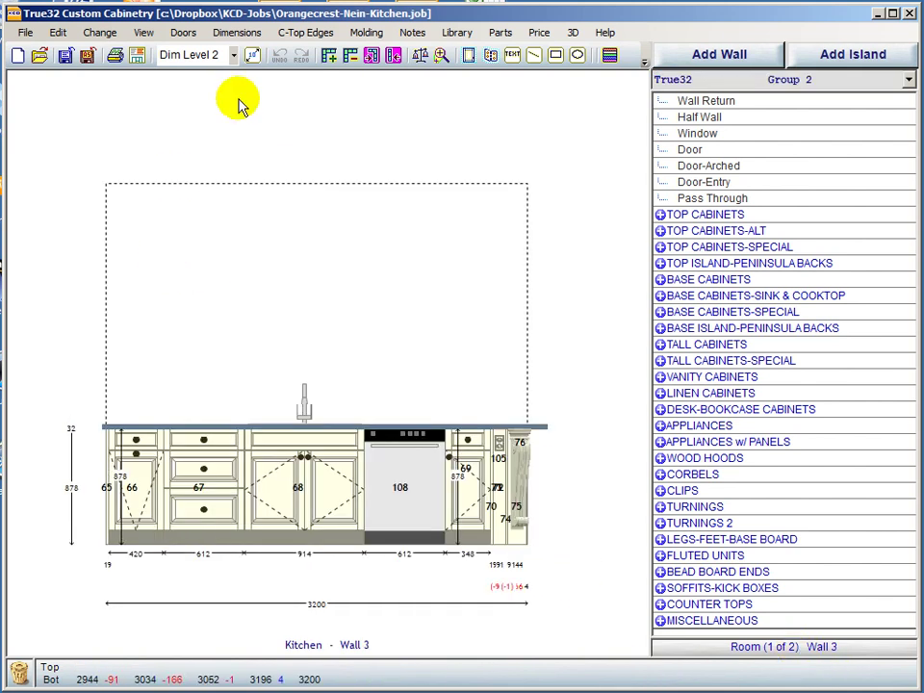
left_click(505, 35)
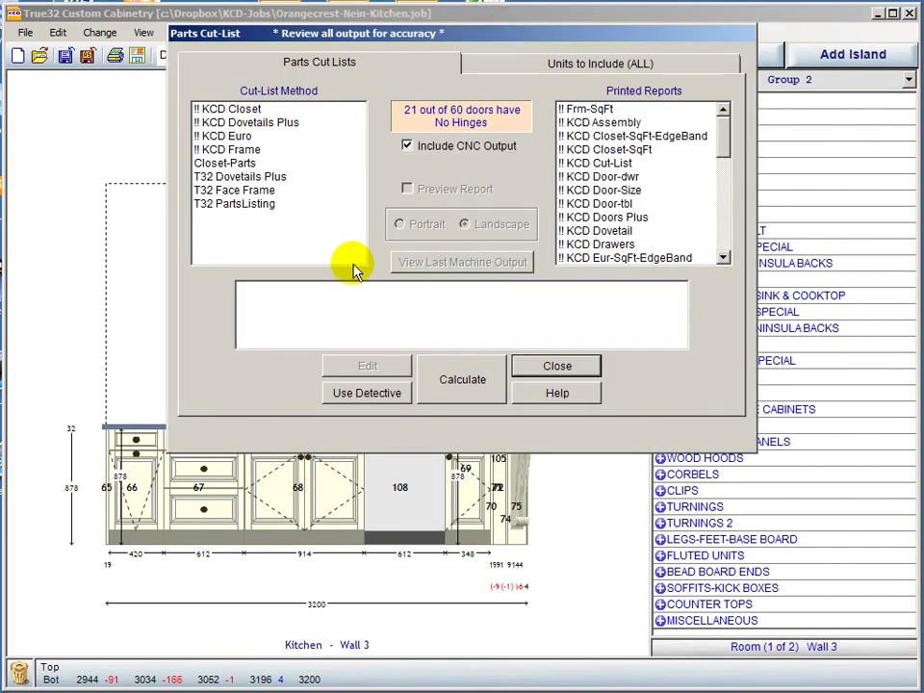
left_click(249, 203)
left_click(459, 387)
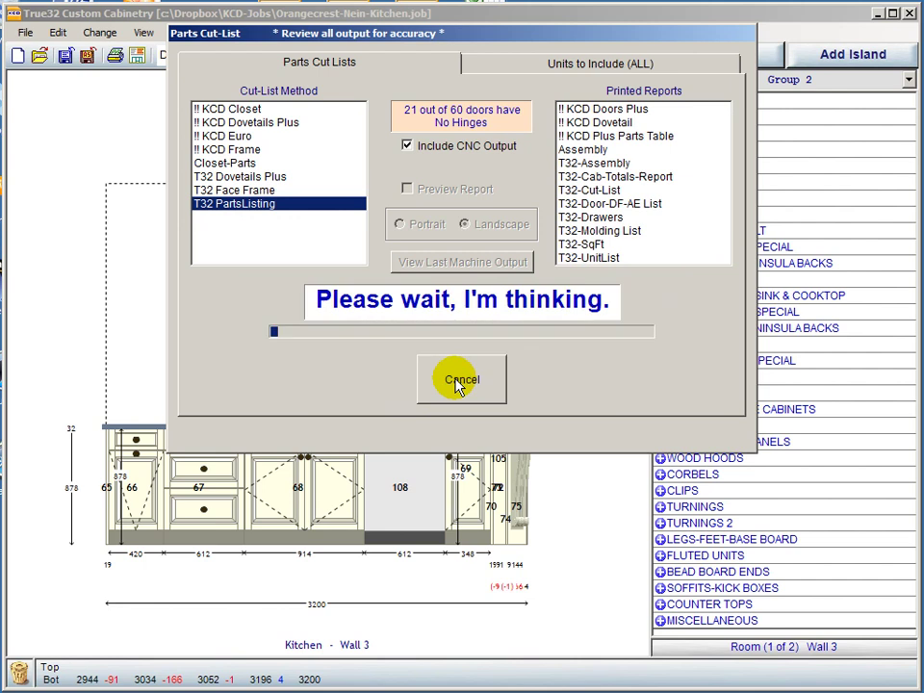
left_click(854, 436)
left_click(767, 510)
left_click(687, 470)
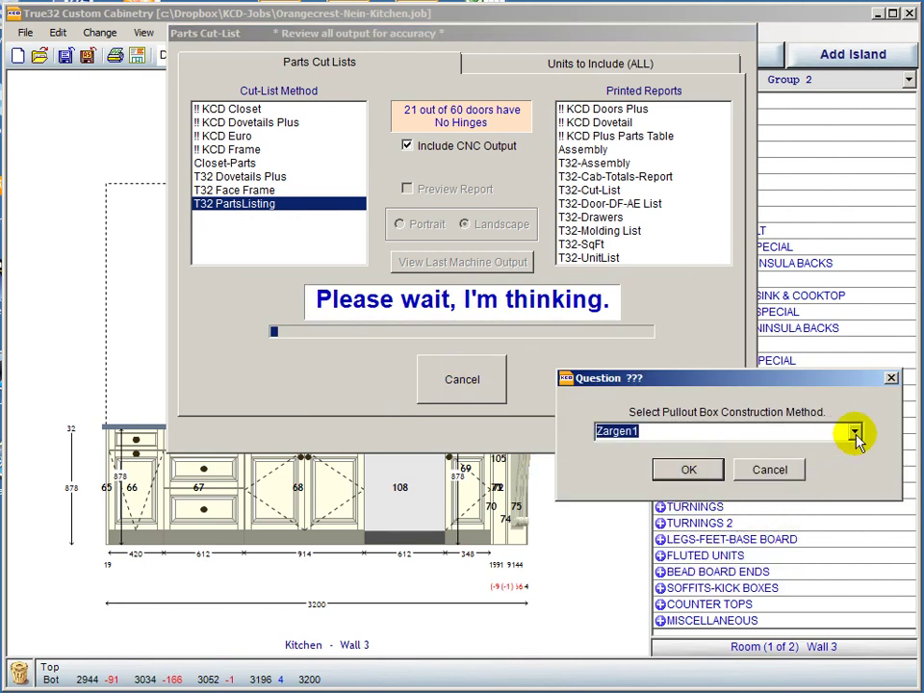
left_click(854, 433)
left_click(695, 493)
left_click(690, 471)
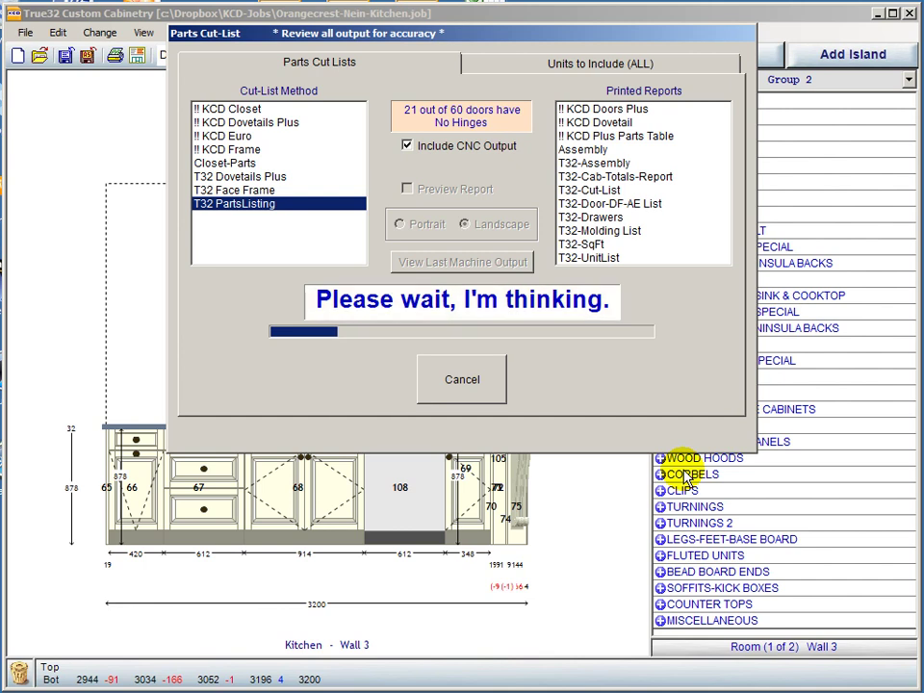
left_click(463, 383)
Step: Select the T32 PartsListing method and limit the included units to unit 67, Base 3 Drw
left_click(242, 204)
left_click(594, 60)
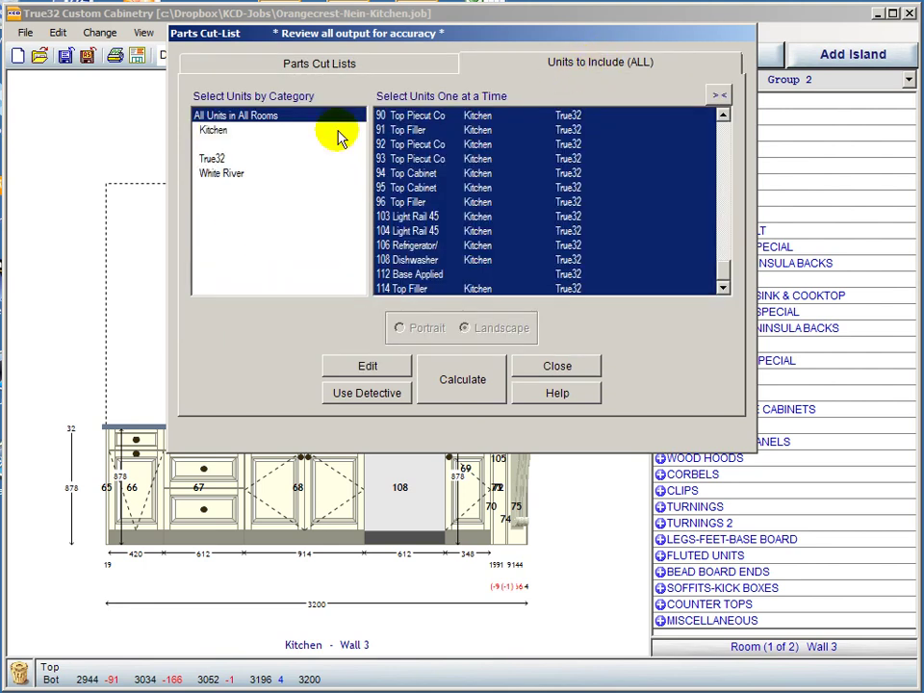
left_click(241, 118)
left_click(729, 144)
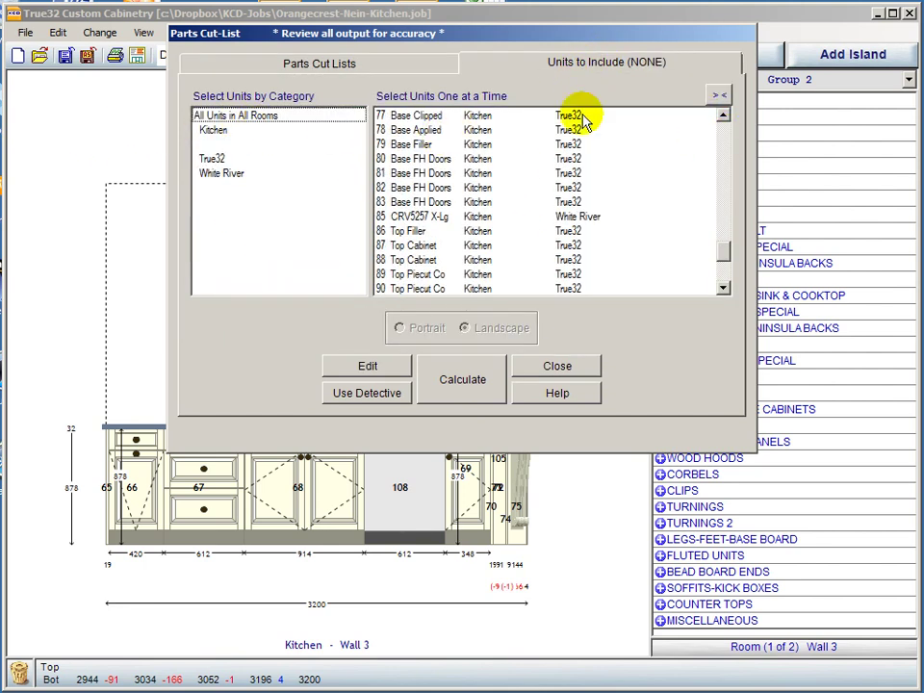
left_click(723, 139)
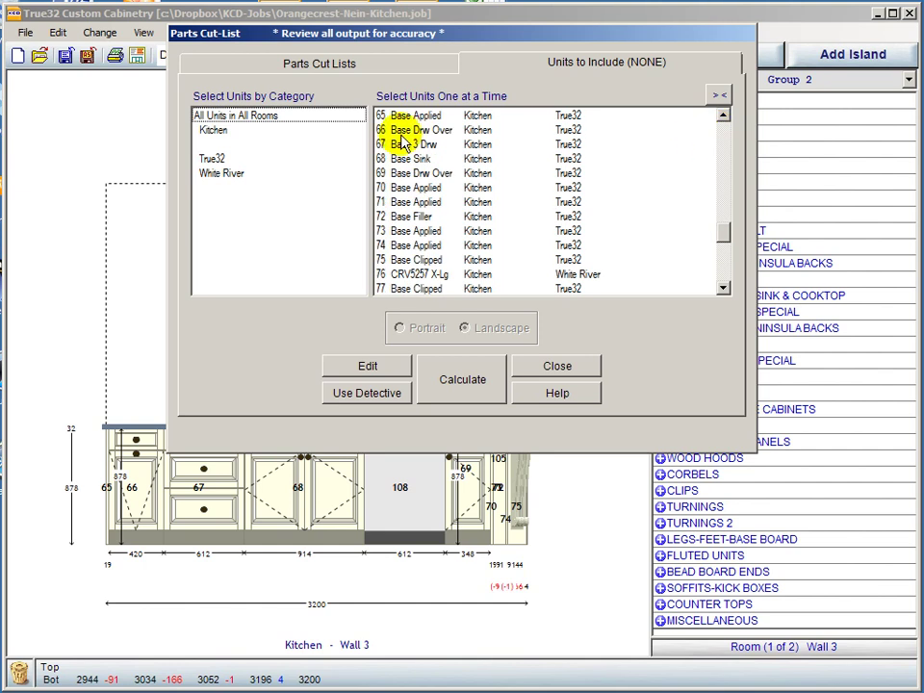
left_click(400, 145)
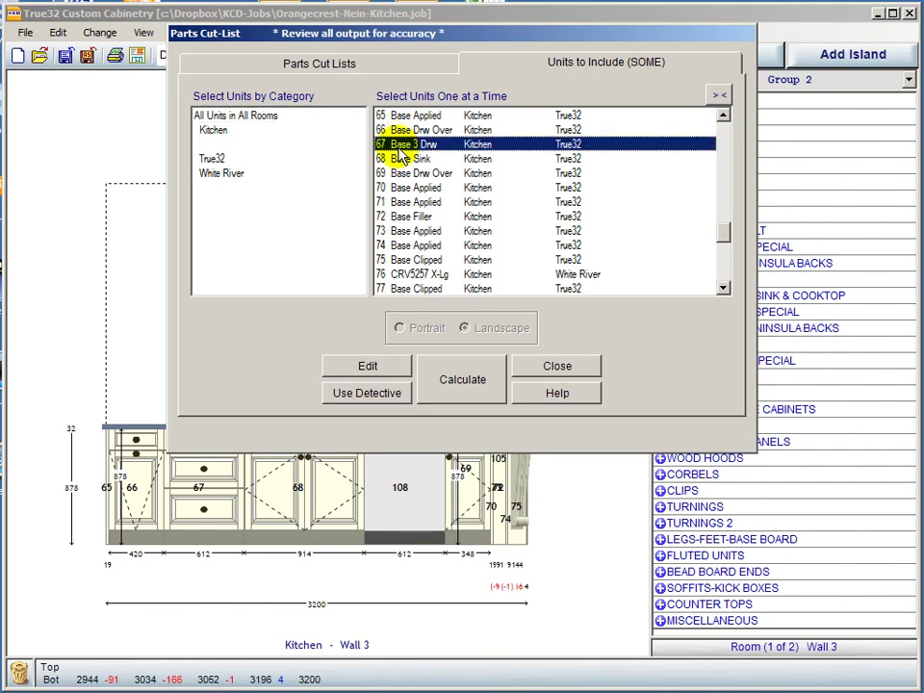
Step: Calculate the cut list for unit 67, choosing drawer box and pullout box construction methods other than the preselected Zargen1
left_click(458, 382)
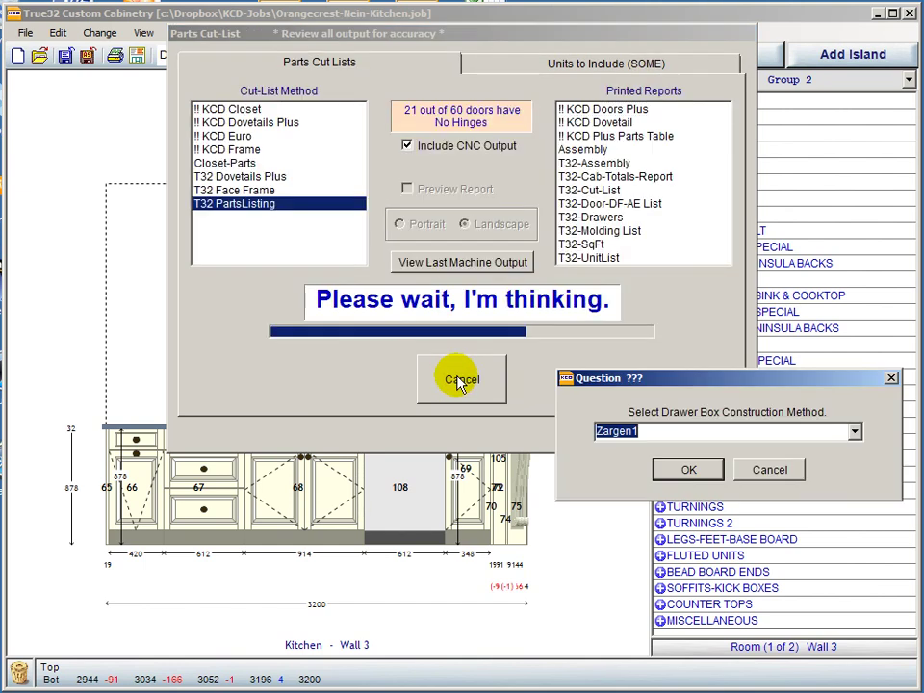
left_click(855, 435)
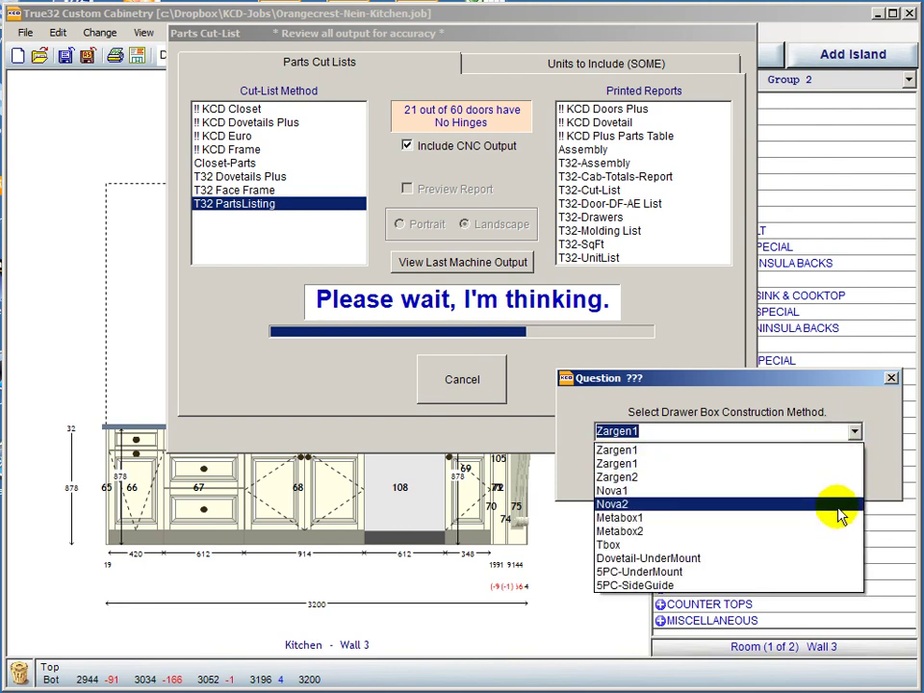
left_click(835, 518)
left_click(689, 469)
left_click(856, 435)
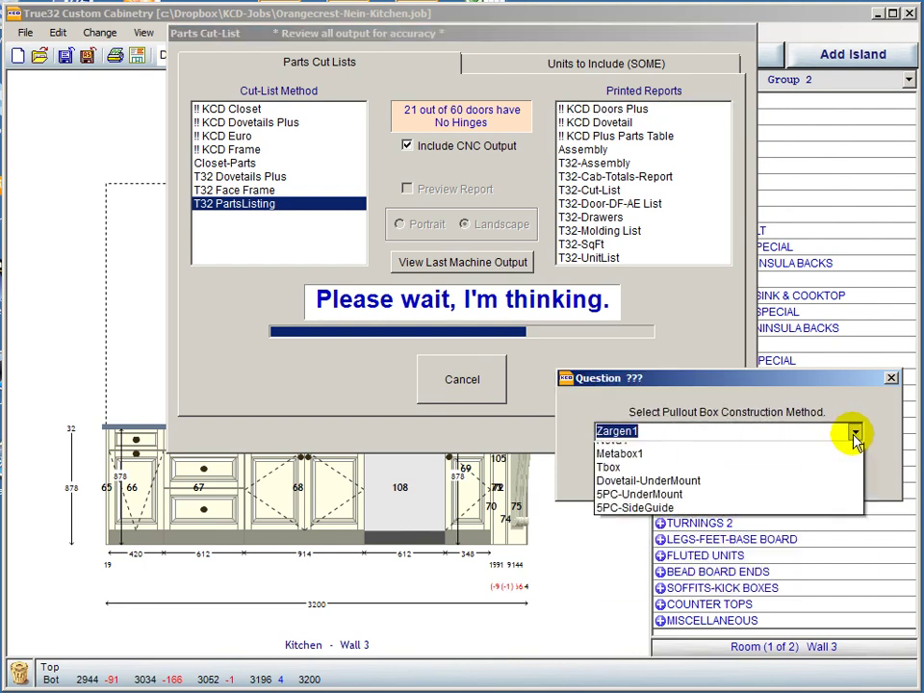
left_click(710, 488)
left_click(689, 469)
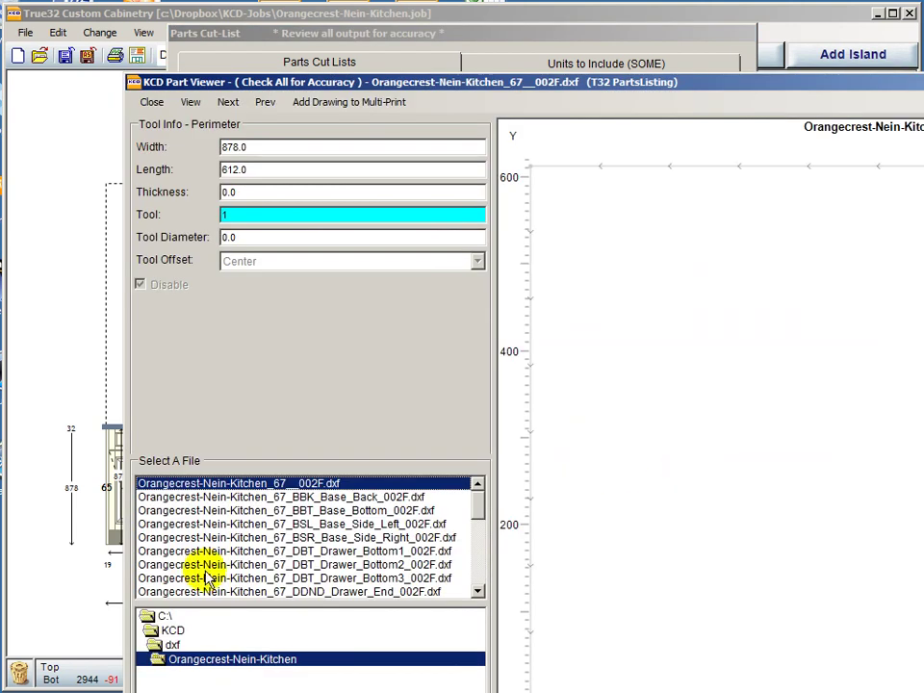
Step: Examine the drilling of unit 67's three drawer bottom parts, Drawer_Bottom1, Drawer_Bottom2 and Drawer_Bottom3
scroll(301, 533, "down", 1)
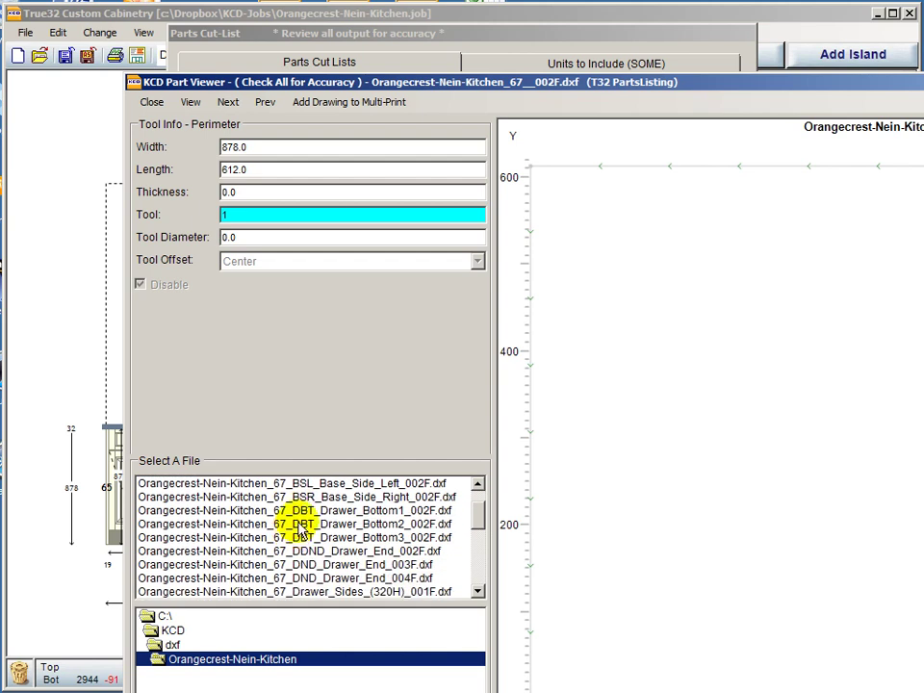
left_click(300, 515)
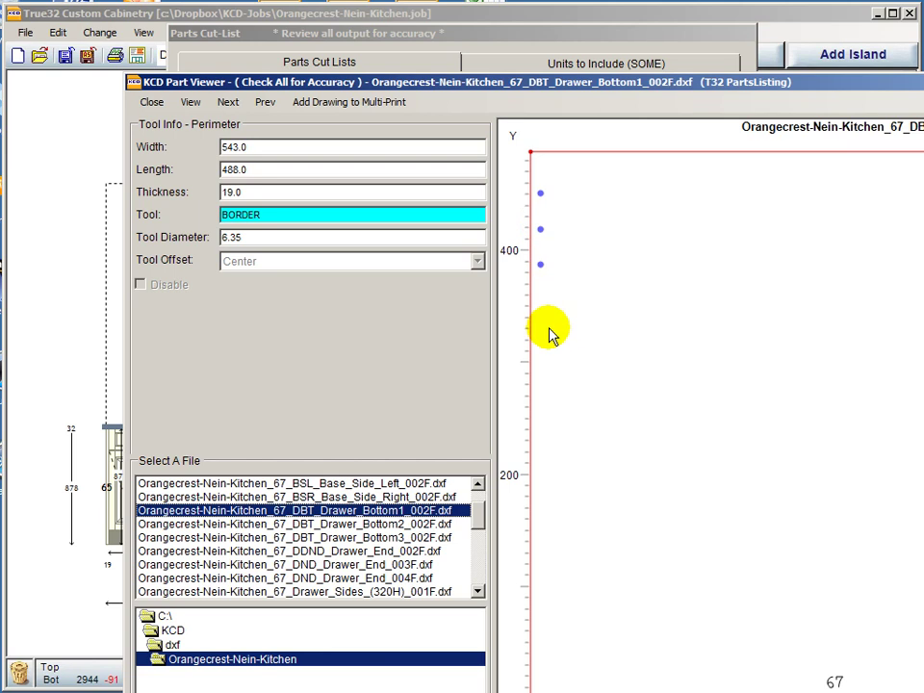
left_click(366, 525)
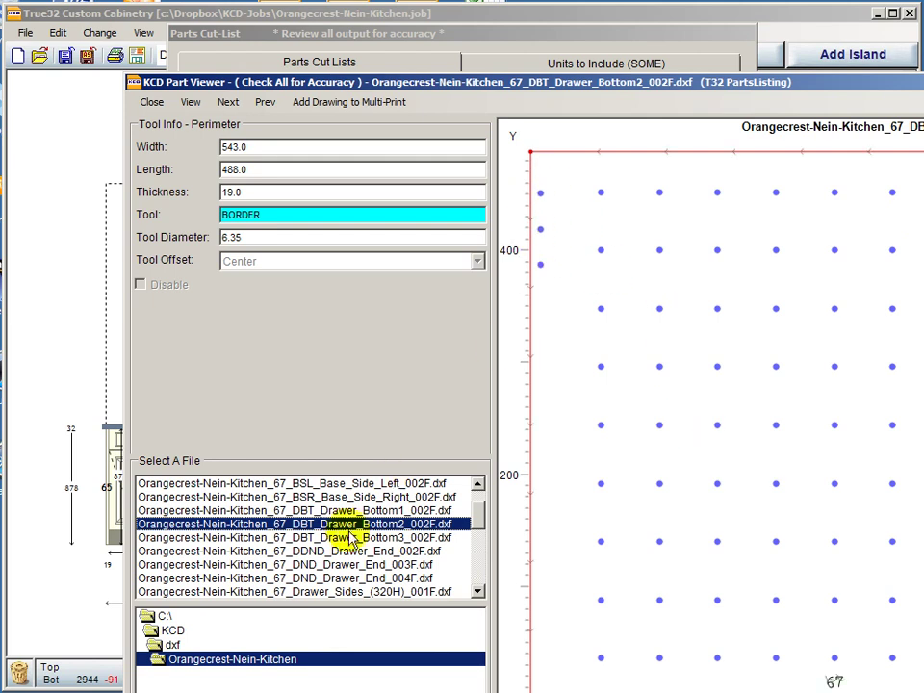
left_click(308, 537)
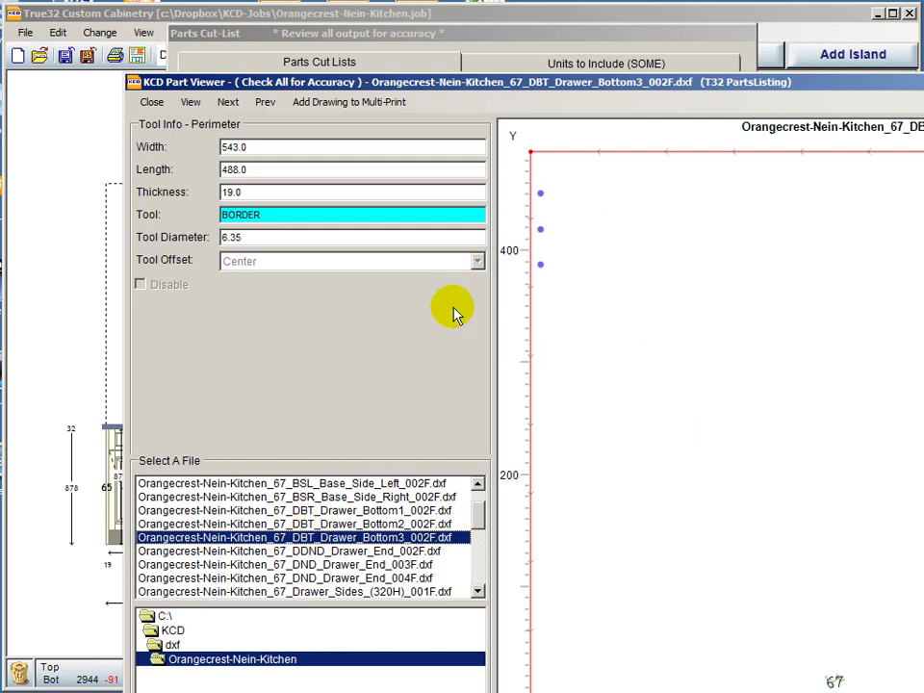
Step: Examine the drilling of unit 67's drawer end parts 002F, 003F and 004F, and leave the part viewer and cut-list setup
scroll(356, 486, "down", 1)
left_click(333, 511)
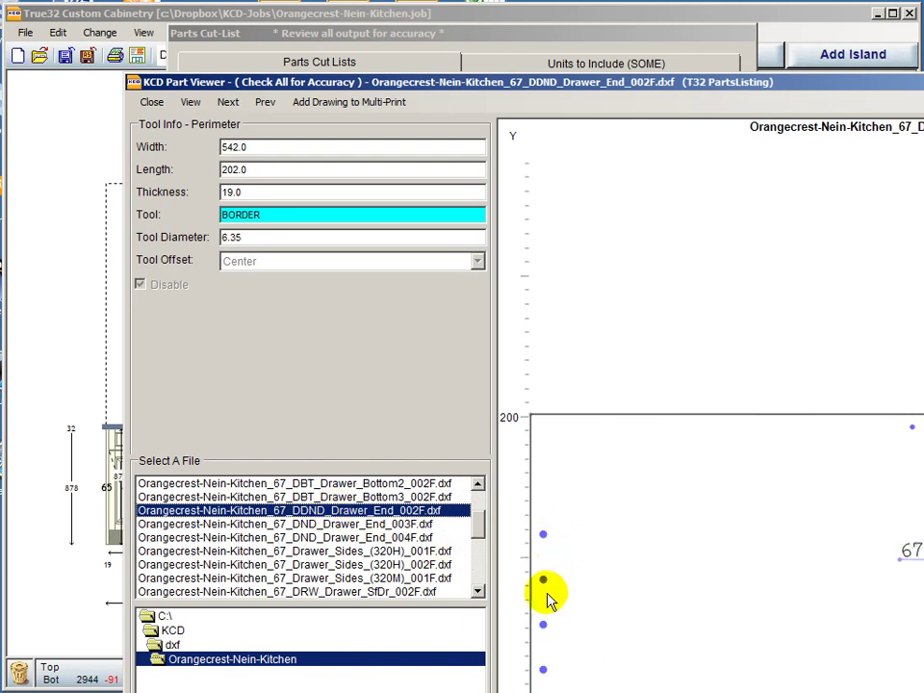
left_click(329, 526)
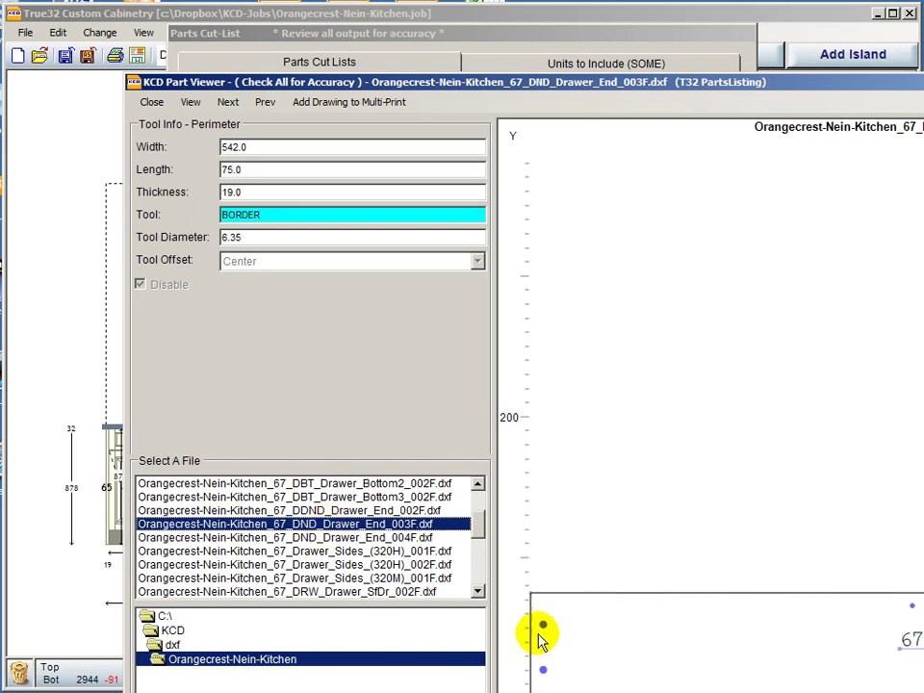
left_click(332, 538)
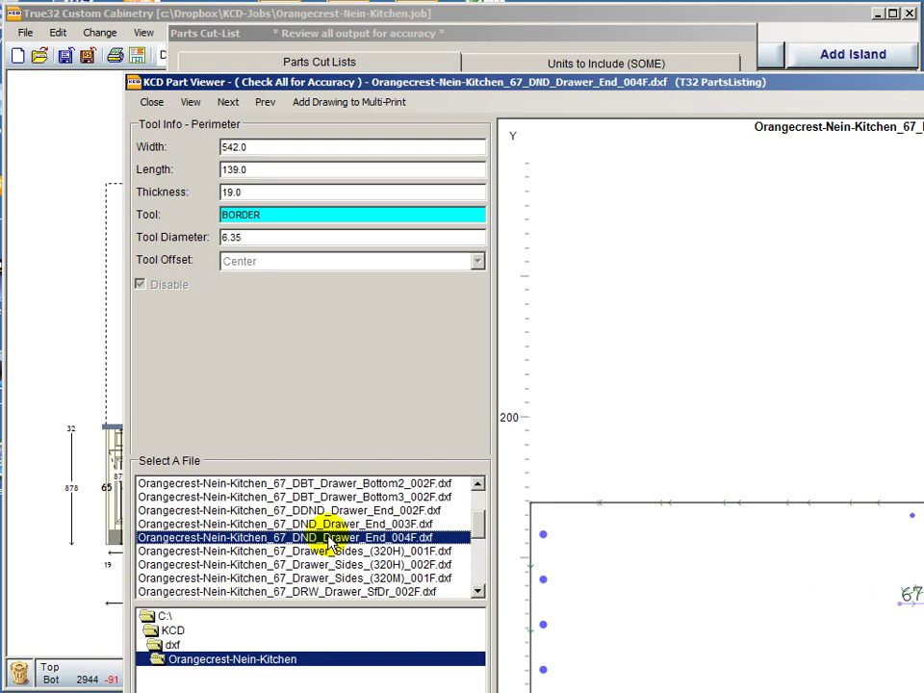
left_click(153, 102)
left_click(586, 366)
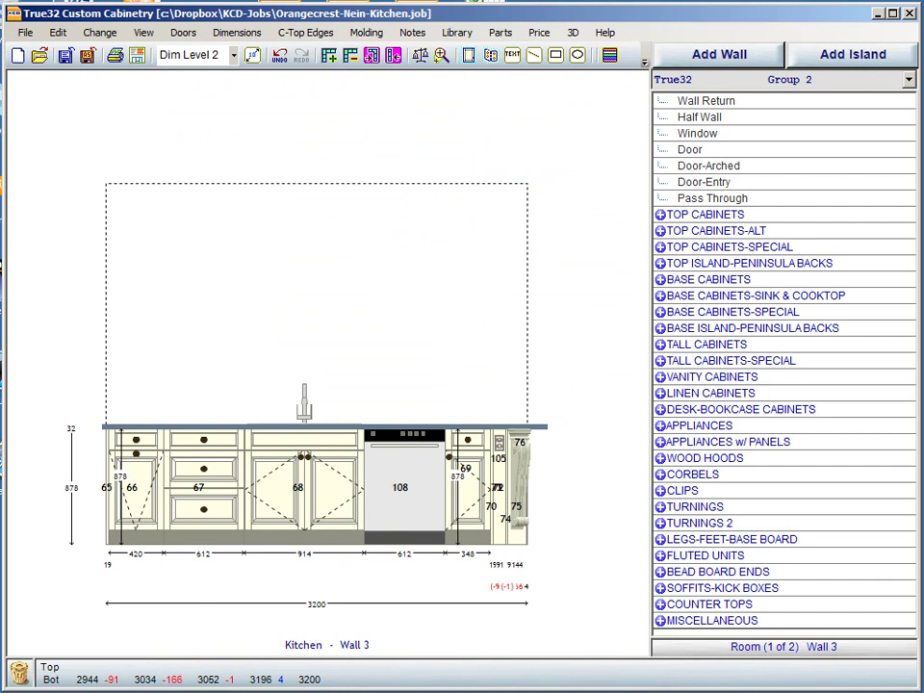
Step: Check the library version of the T32 PartsListing method in the parts cut-list setup and close the setup
key("alt+F4")
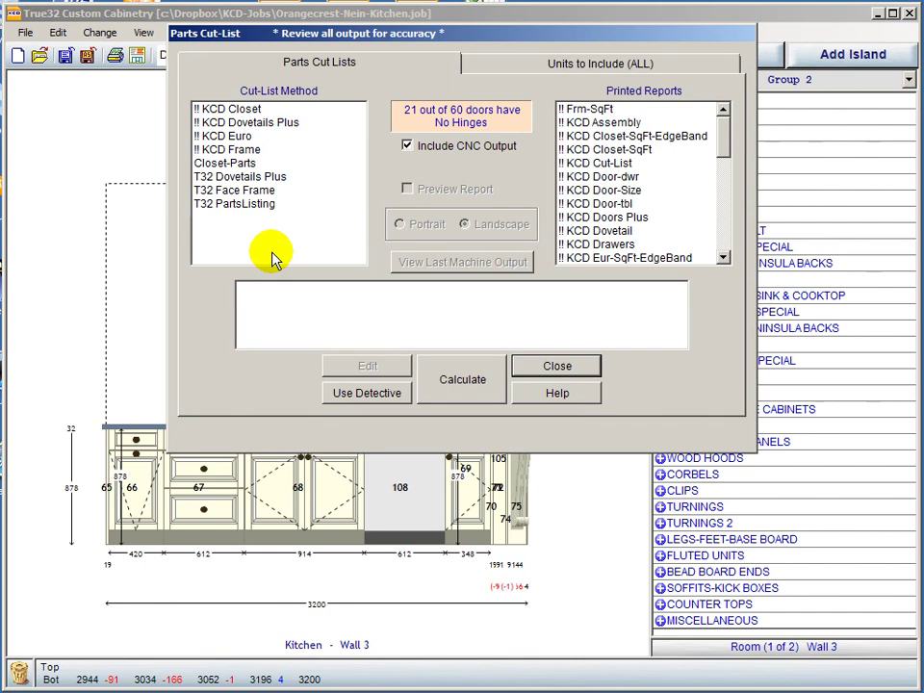
left_click(231, 206)
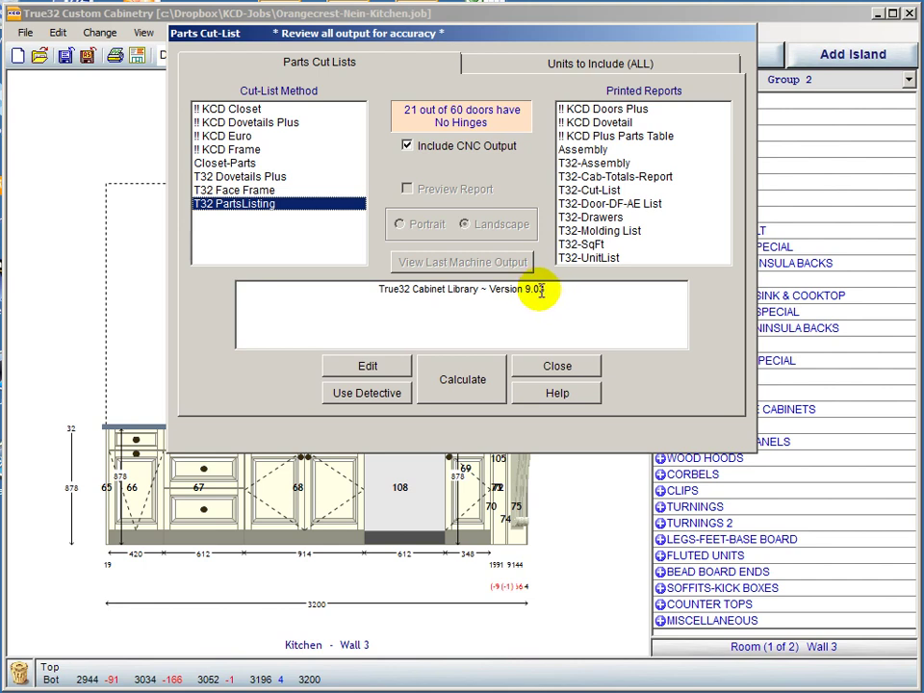
left_click(556, 370)
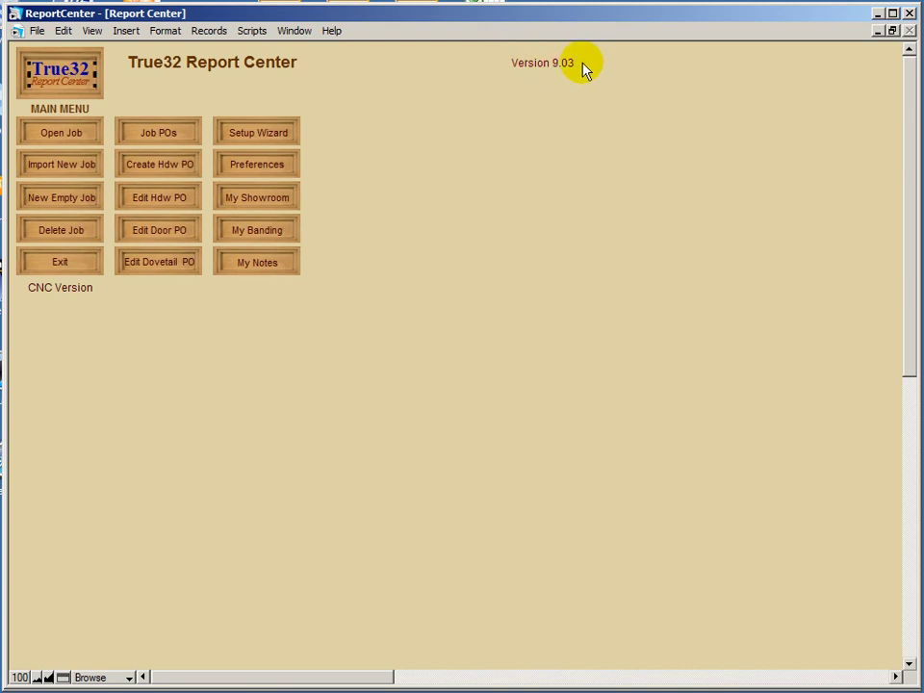
Step: Open the preferences in the True32 Report Center and review the KCD, parts and doors path settings
left_click(256, 168)
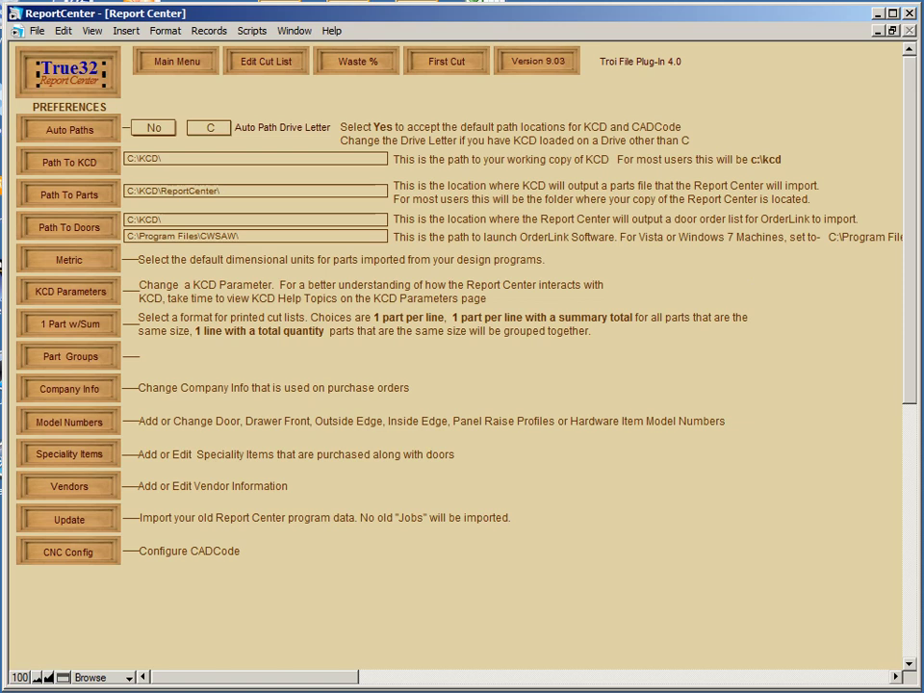
left_click_drag(305, 682, 373, 677)
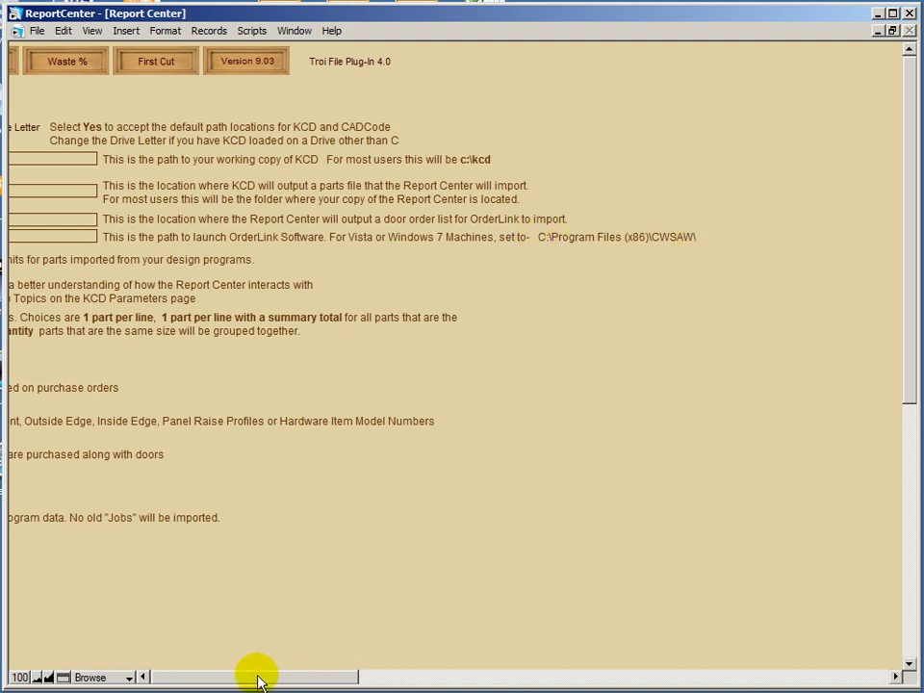
left_click_drag(261, 679, 185, 678)
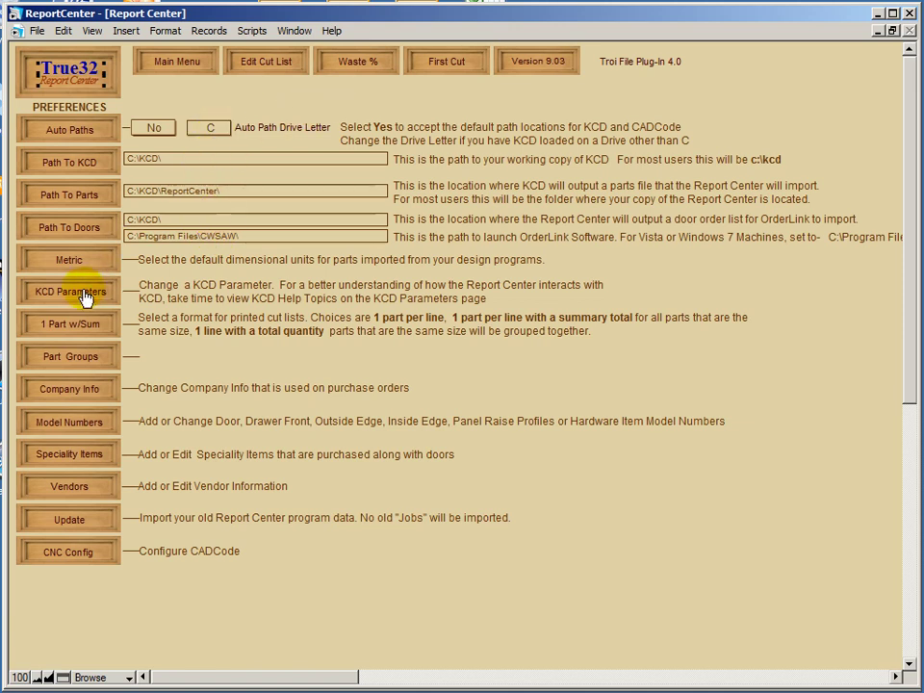
Step: Open the KCD Parameters and review the Edge Banding, Adj Shelves, Appliance Info, Applied Ends and Base Cab Parameters categories
left_click(50, 291)
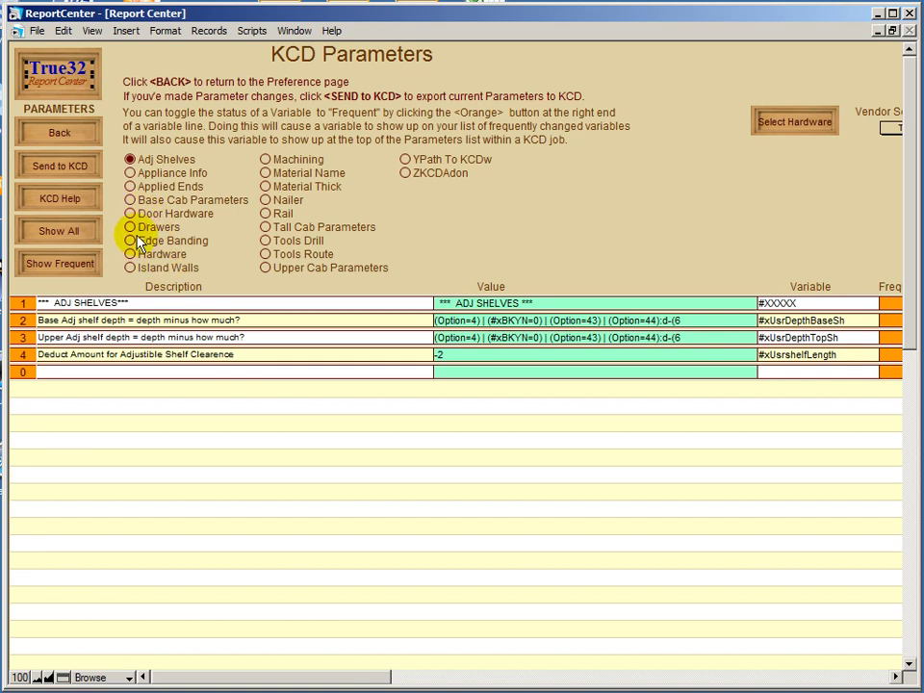
left_click(130, 241)
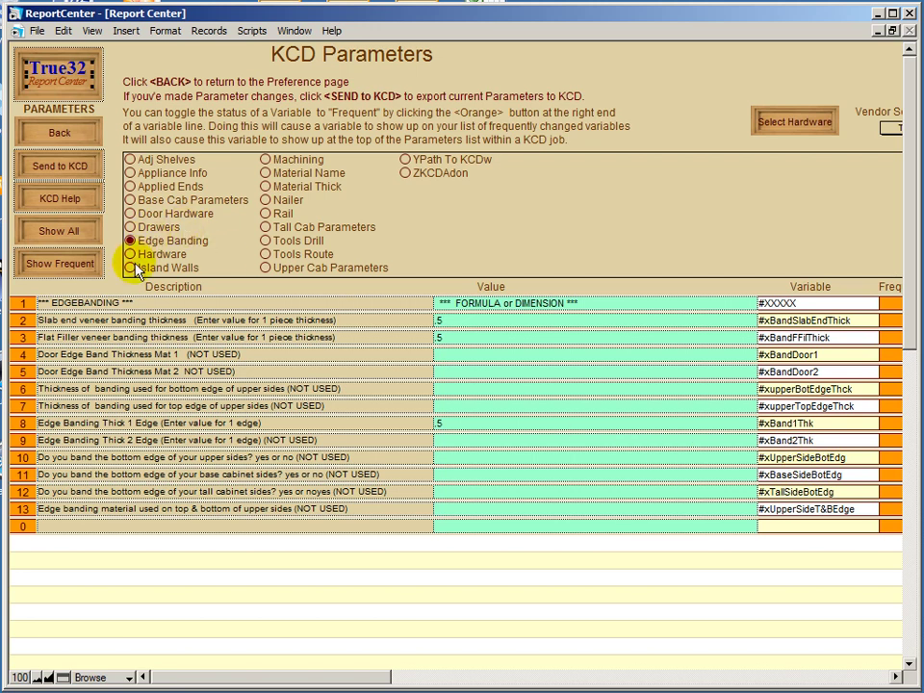
left_click(130, 159)
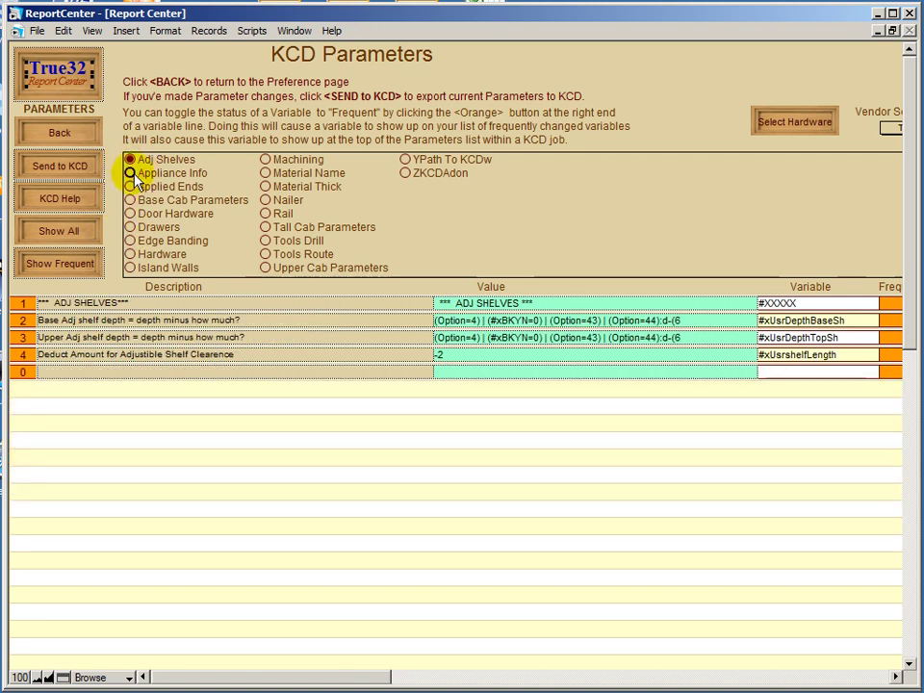
left_click(130, 174)
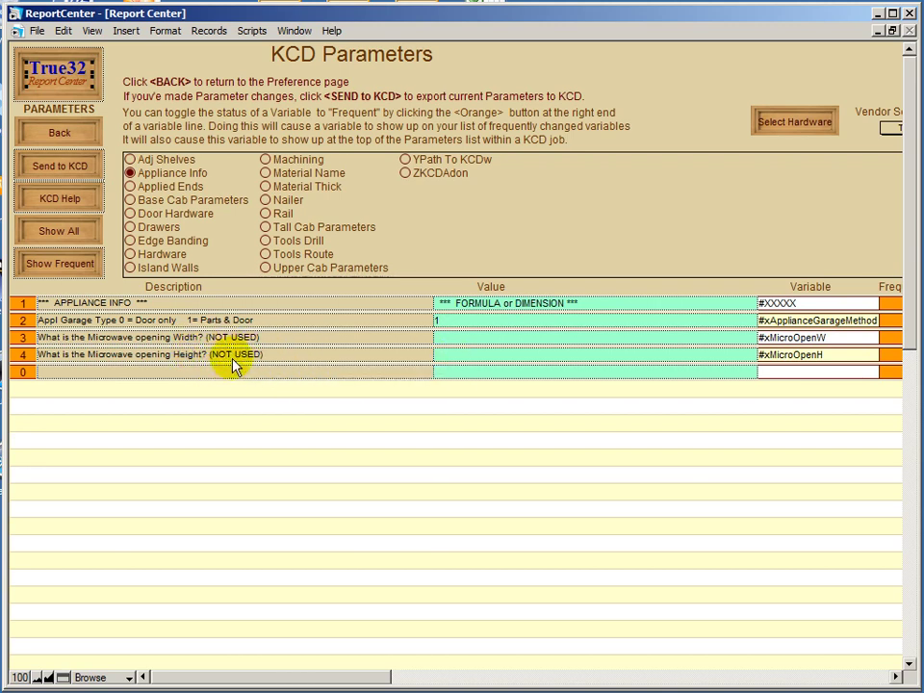
left_click(131, 187)
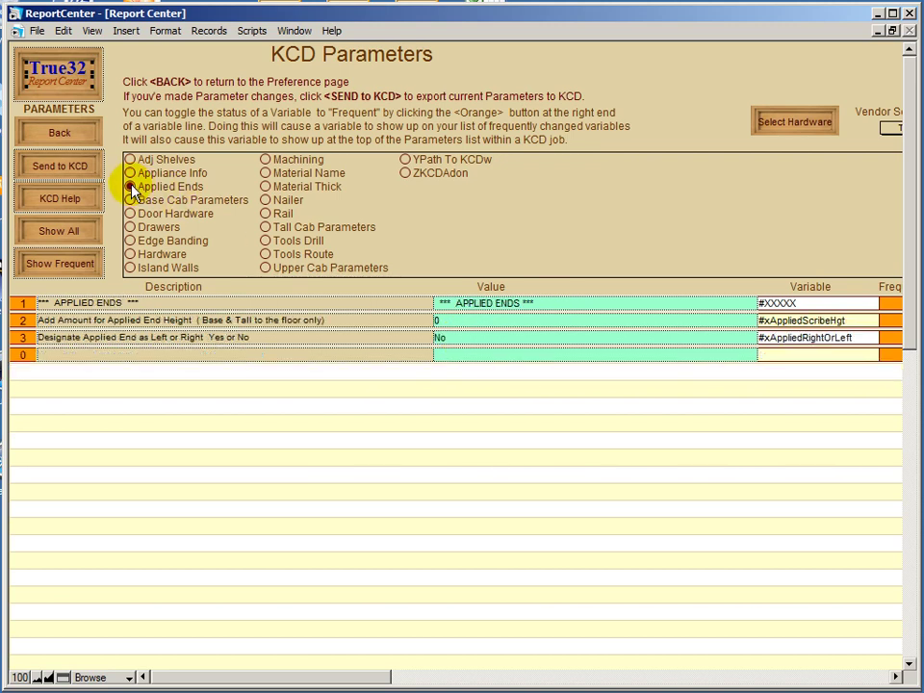
left_click(131, 200)
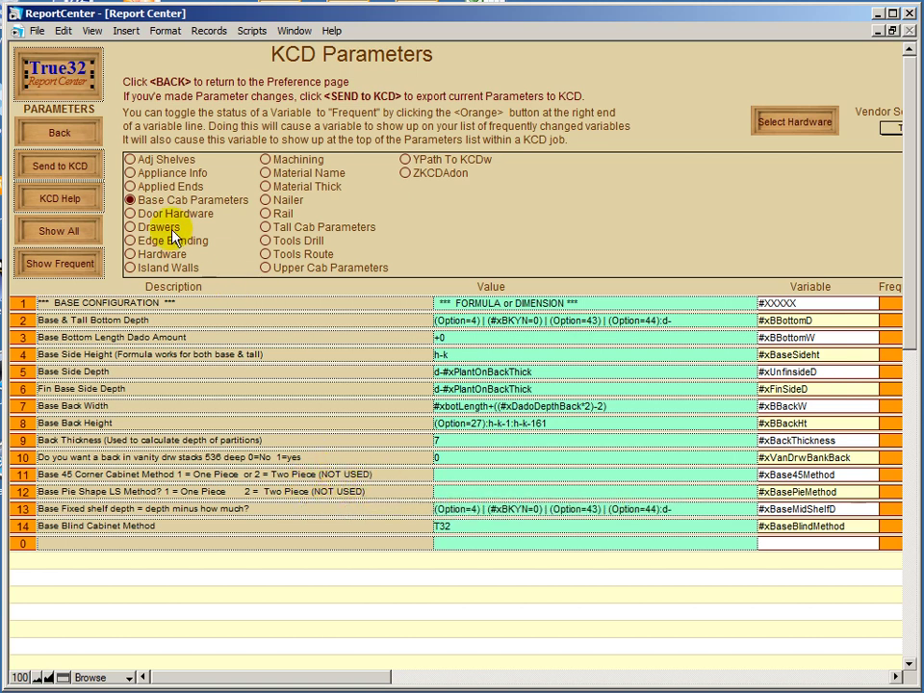
Step: Review the full list of Door Hardware parameters, from hinge and mounting plate models to the mounting plate hole dimensions
left_click(130, 214)
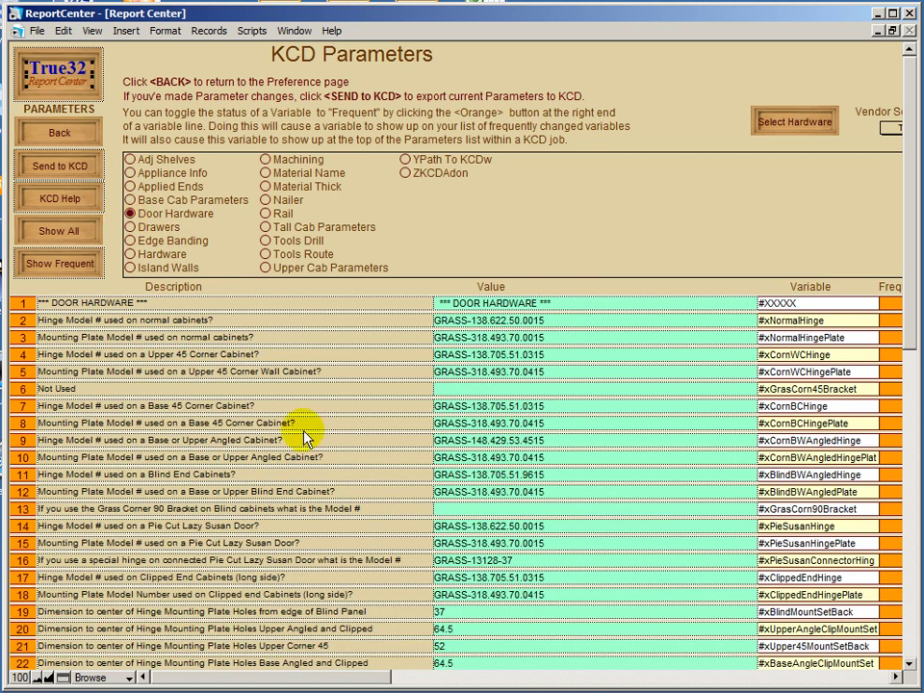
left_click(910, 663)
left_click(910, 663)
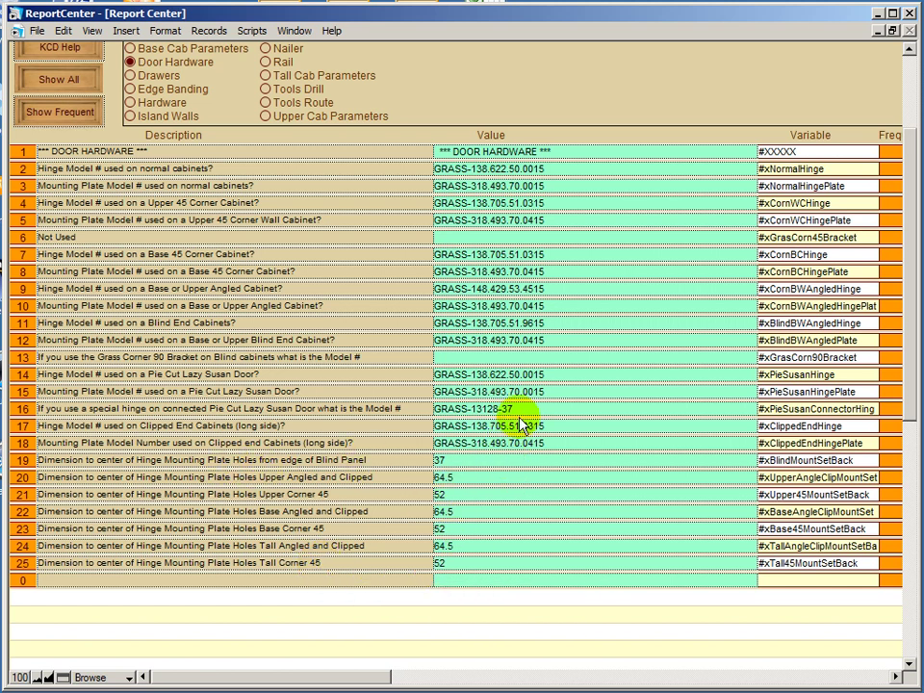
left_click(908, 78)
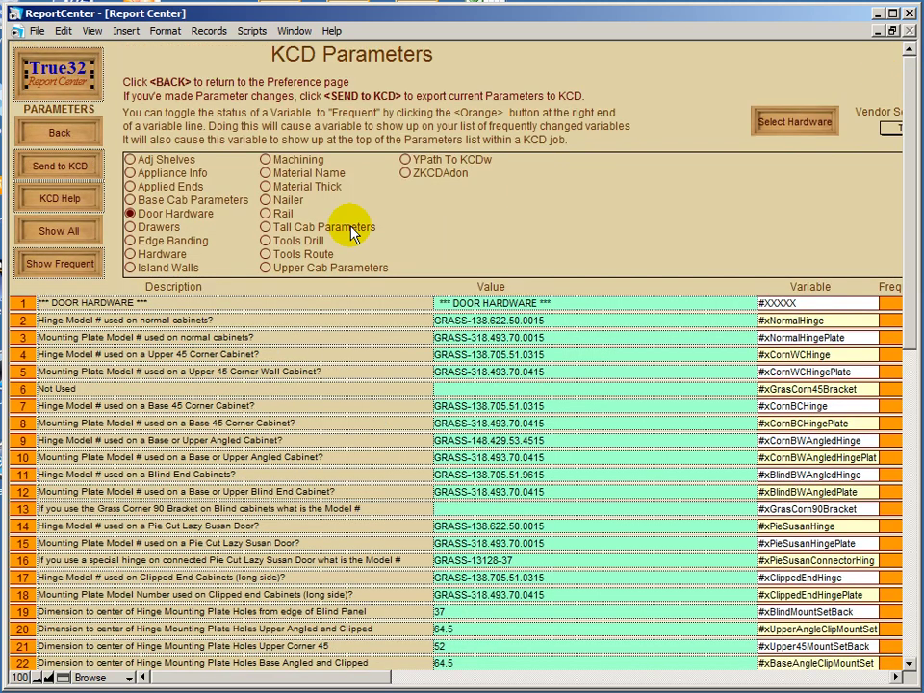
Step: Review the Drawers, Edge Banding, Hardware and Island Walls parameter categories
left_click(131, 228)
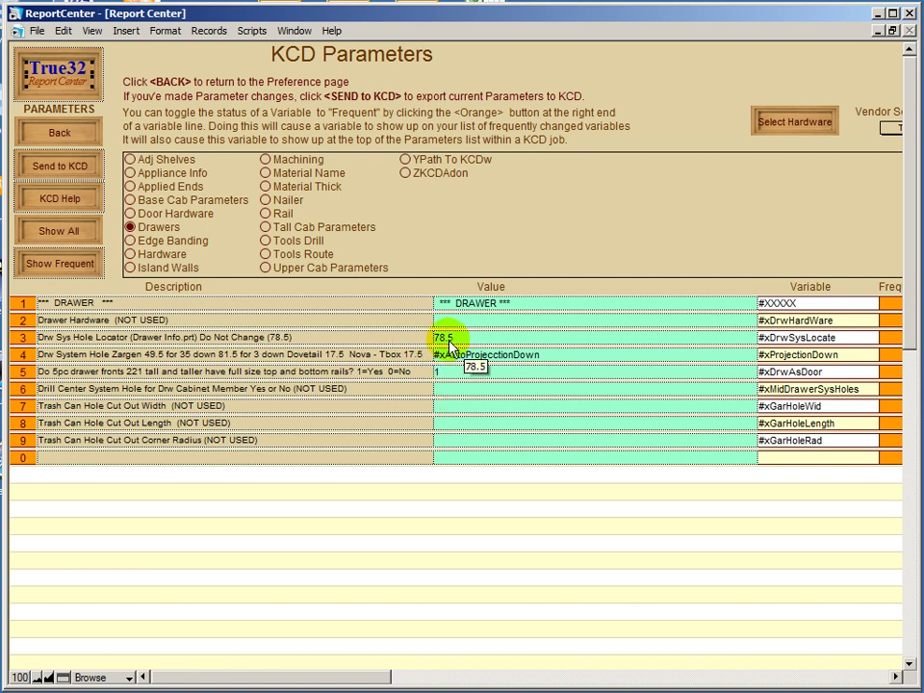
left_click(130, 240)
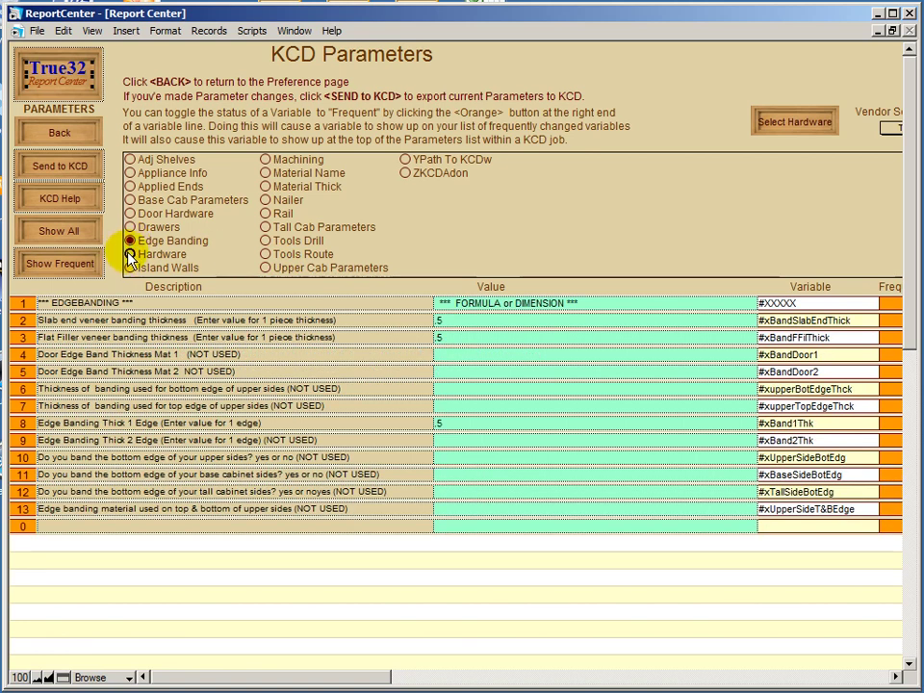
left_click(130, 254)
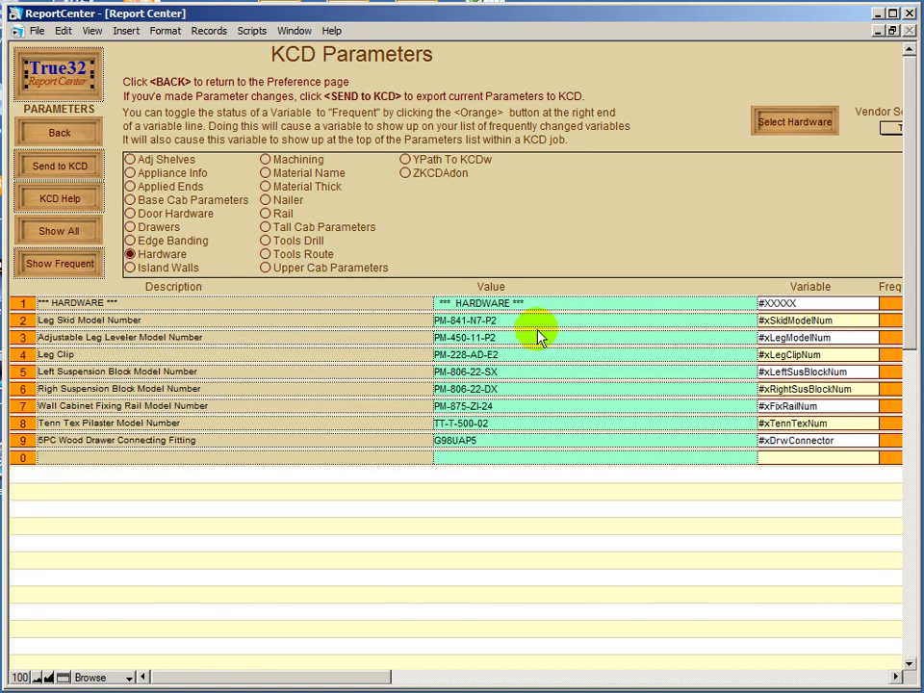
left_click(132, 270)
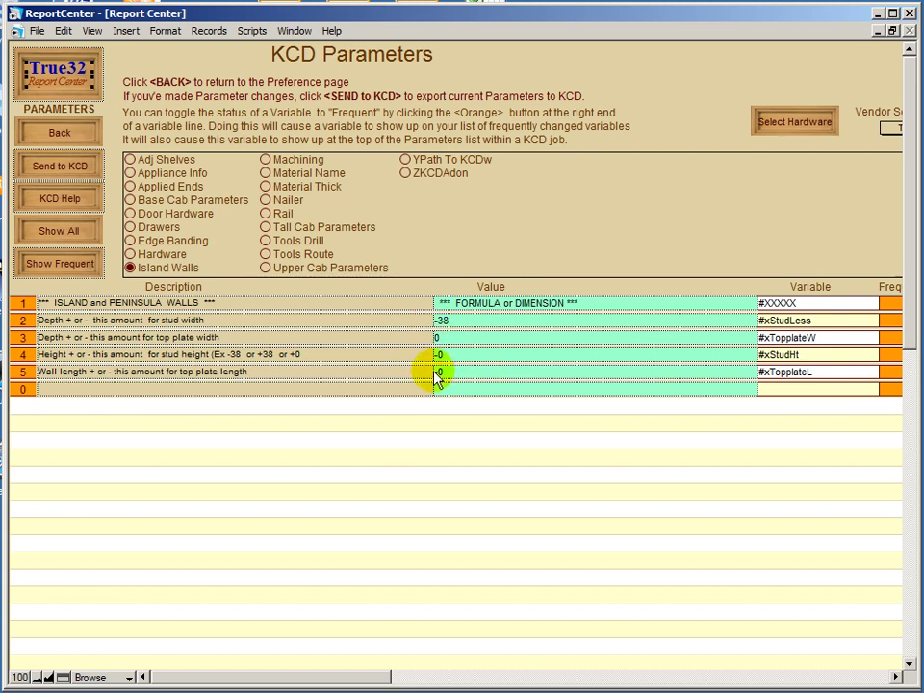
Step: Review the Machining, Material Name, Material Thick, Nailer and Rail parameter categories
left_click(266, 160)
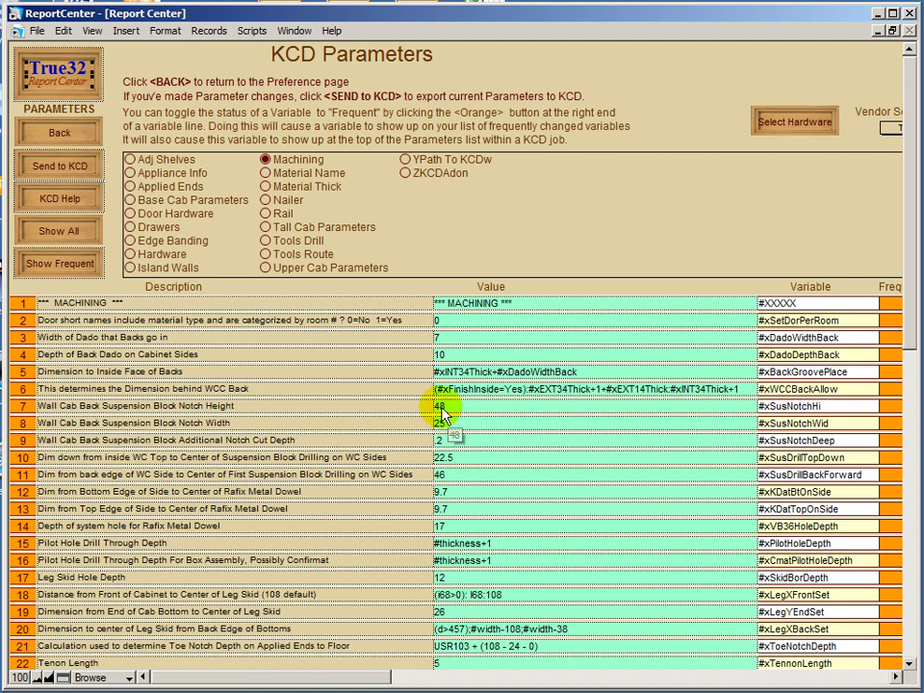
left_click(265, 173)
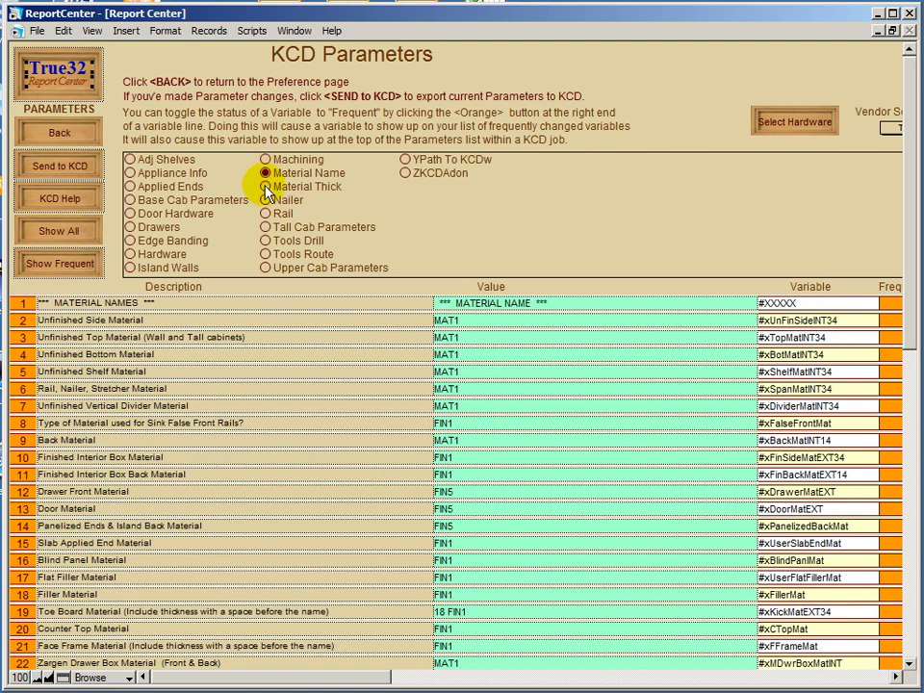
left_click(266, 186)
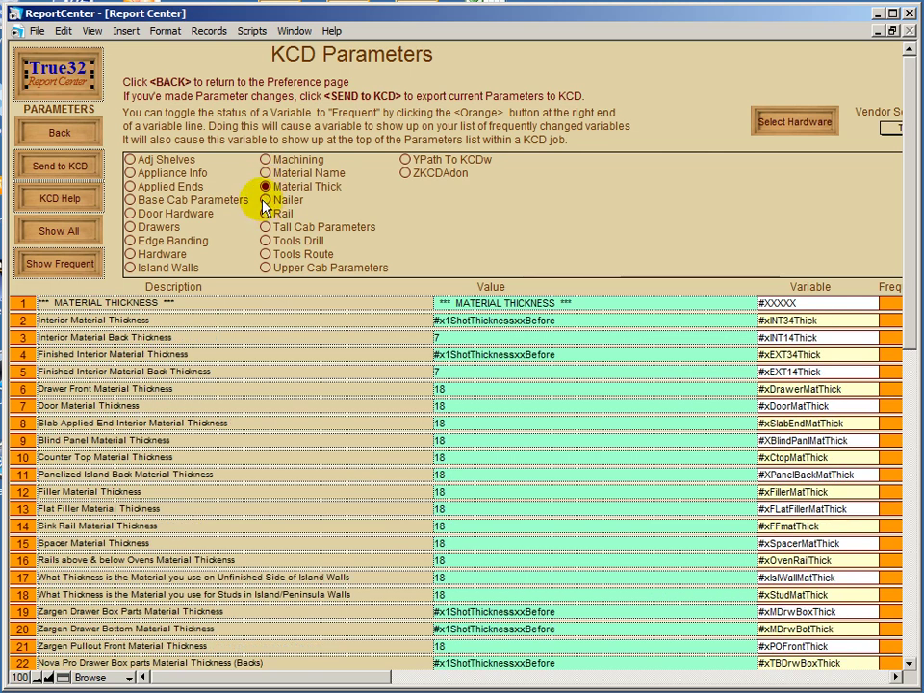
left_click(266, 202)
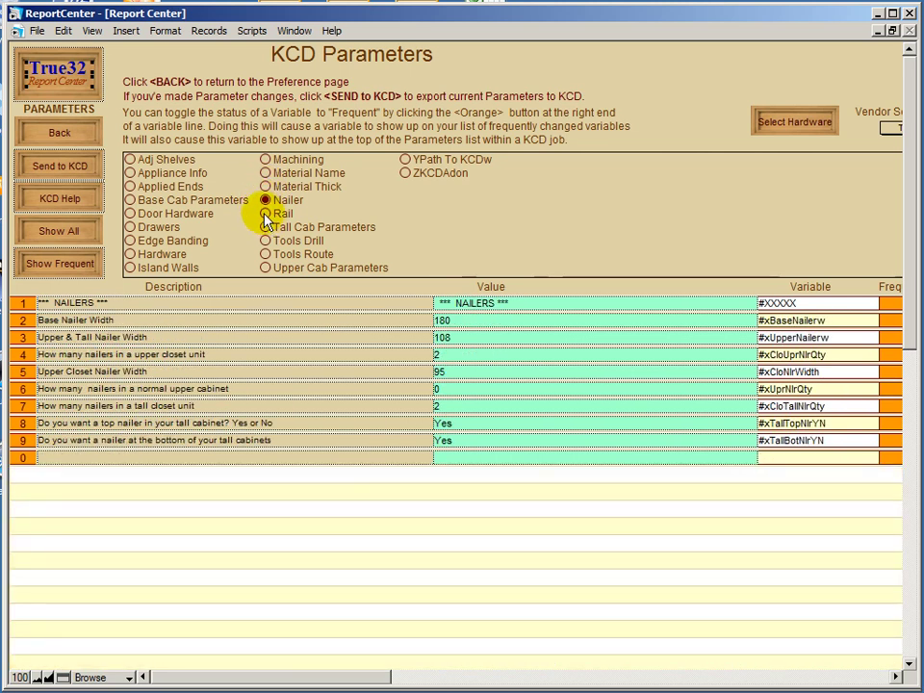
left_click(266, 214)
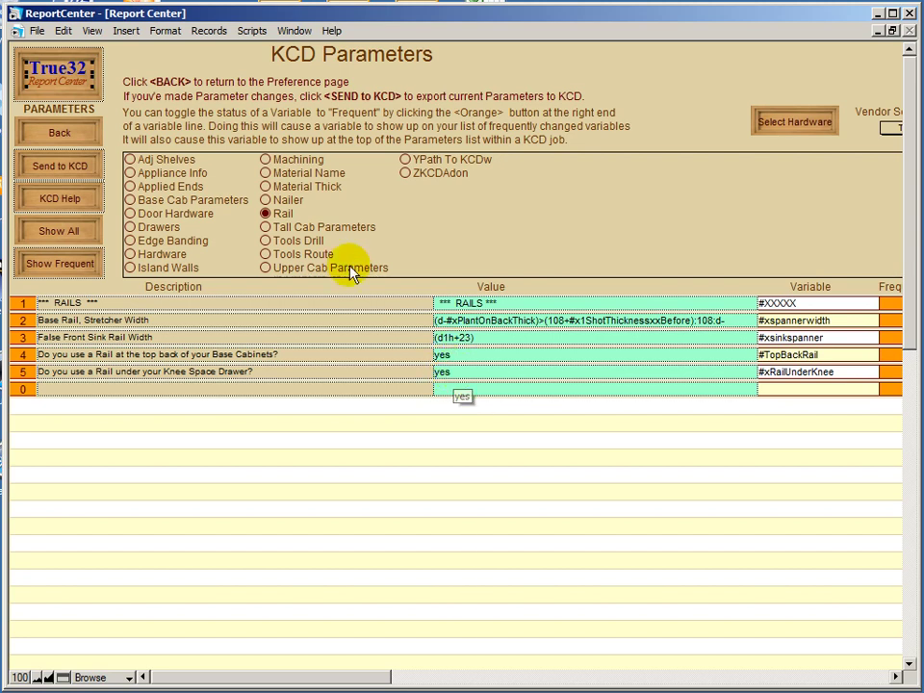
Step: Review the Tall Cab Parameters, Tools Drill and Rail parameter categories and look through the available scripts
left_click(265, 228)
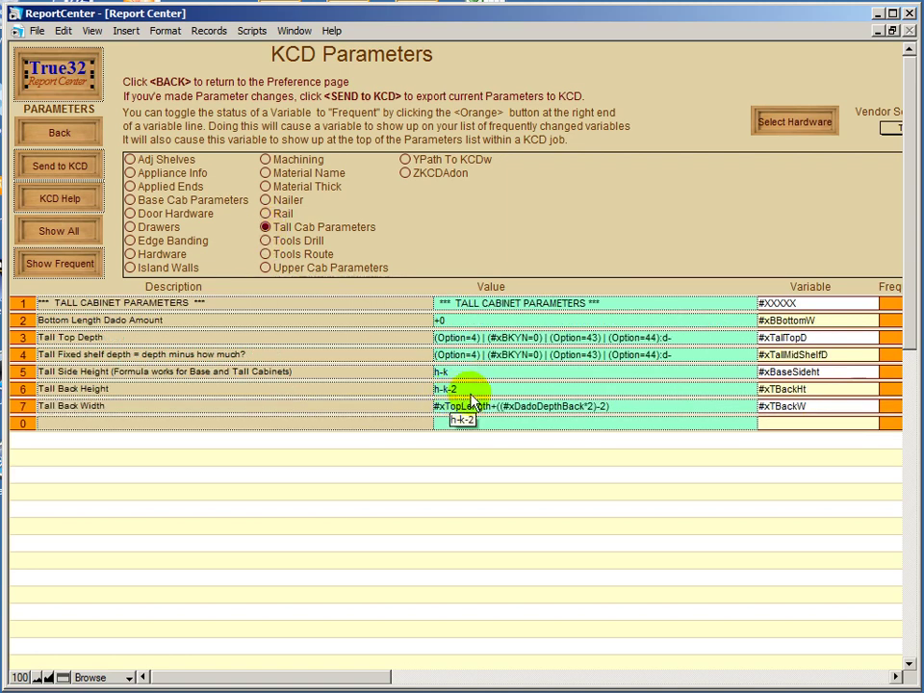
left_click(266, 242)
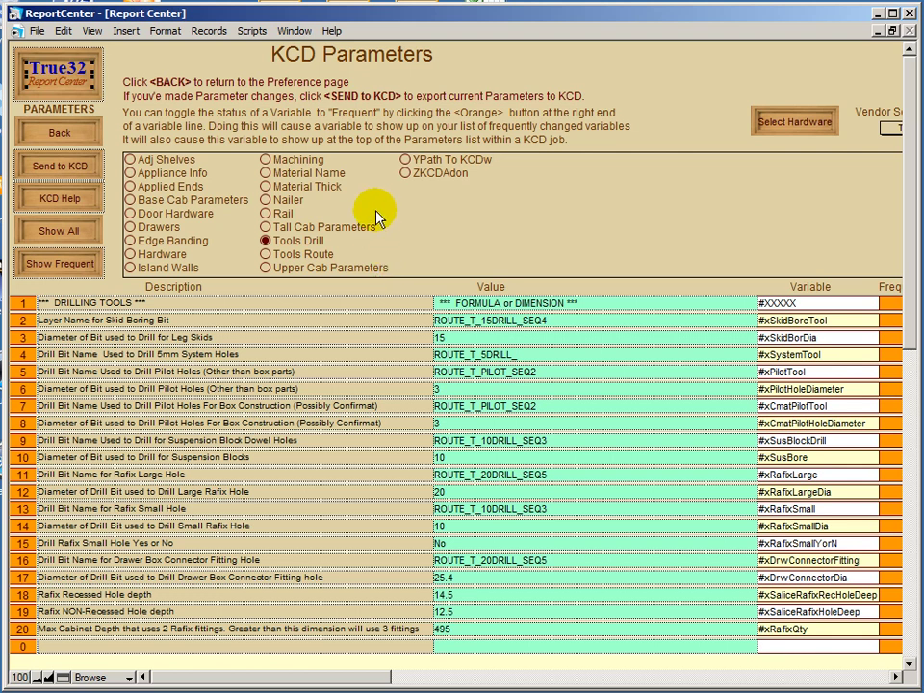
left_click(253, 32)
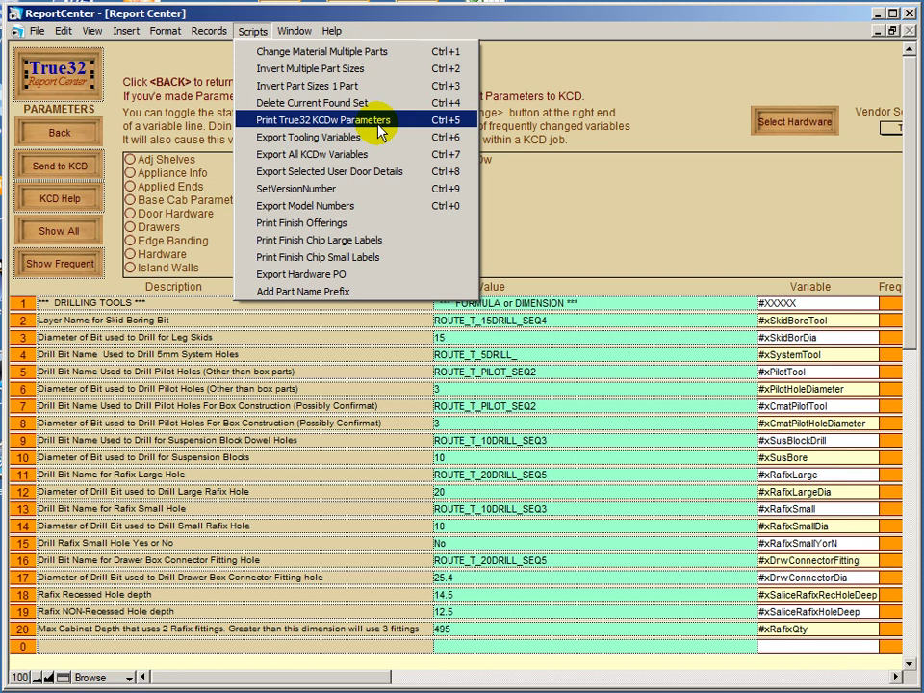
left_click(549, 214)
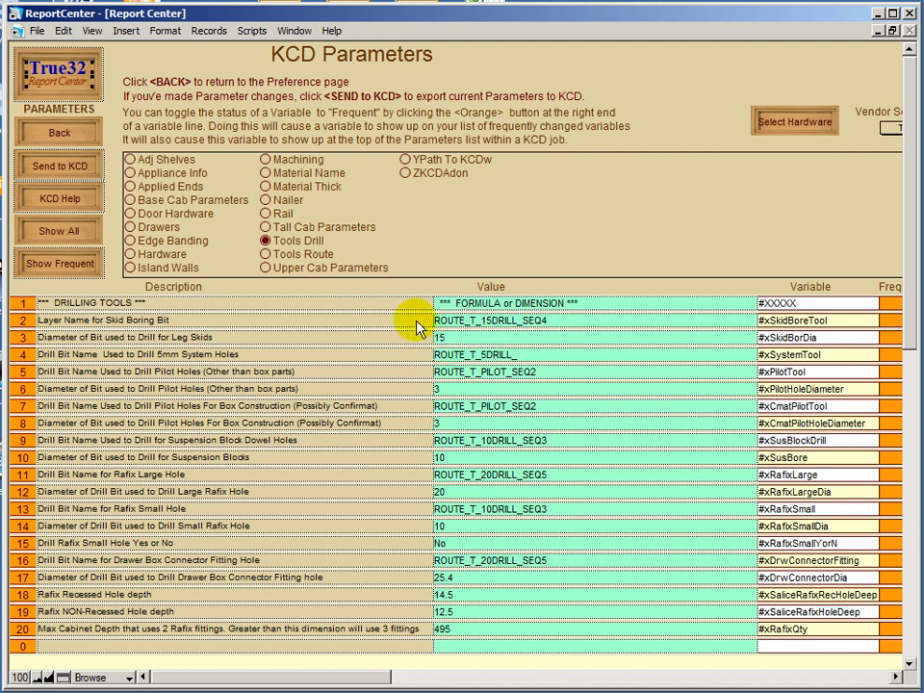
left_click(267, 215)
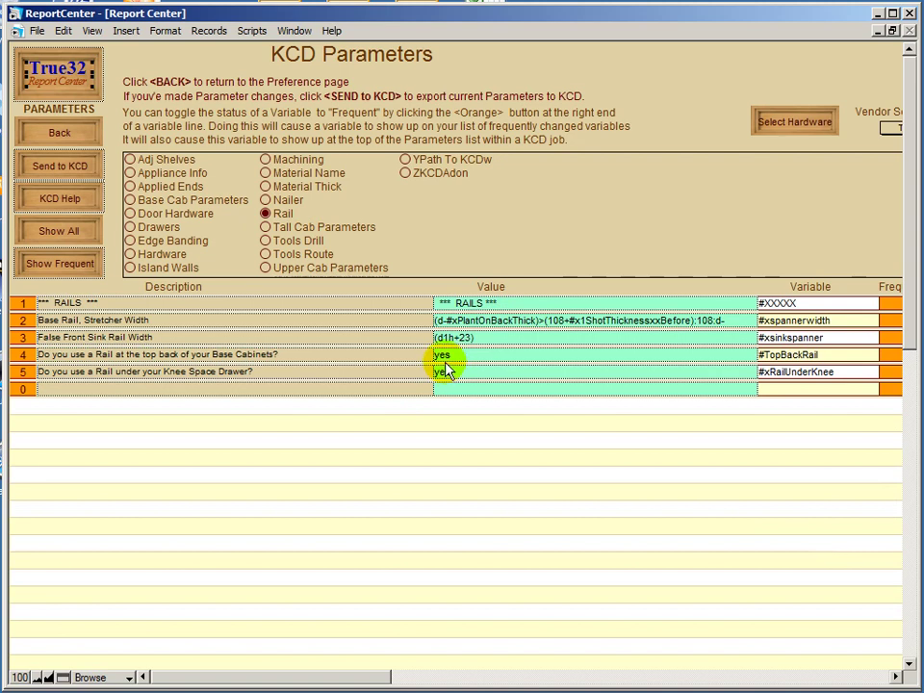
left_click(267, 241)
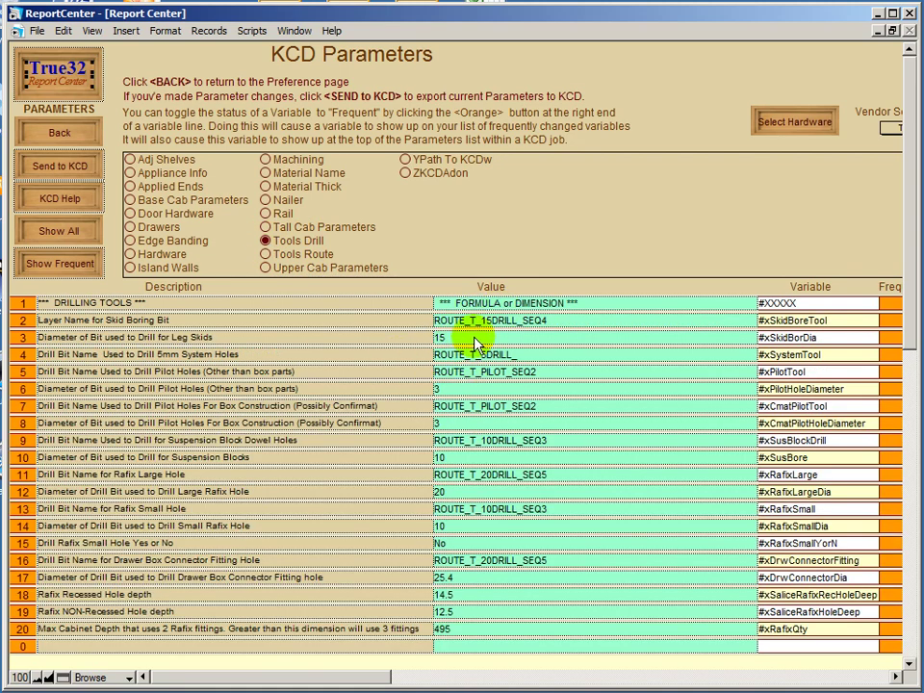
Step: Review the Tools Route, Upper Cab Parameters and YPath To KCDw parameter categories
left_click(267, 254)
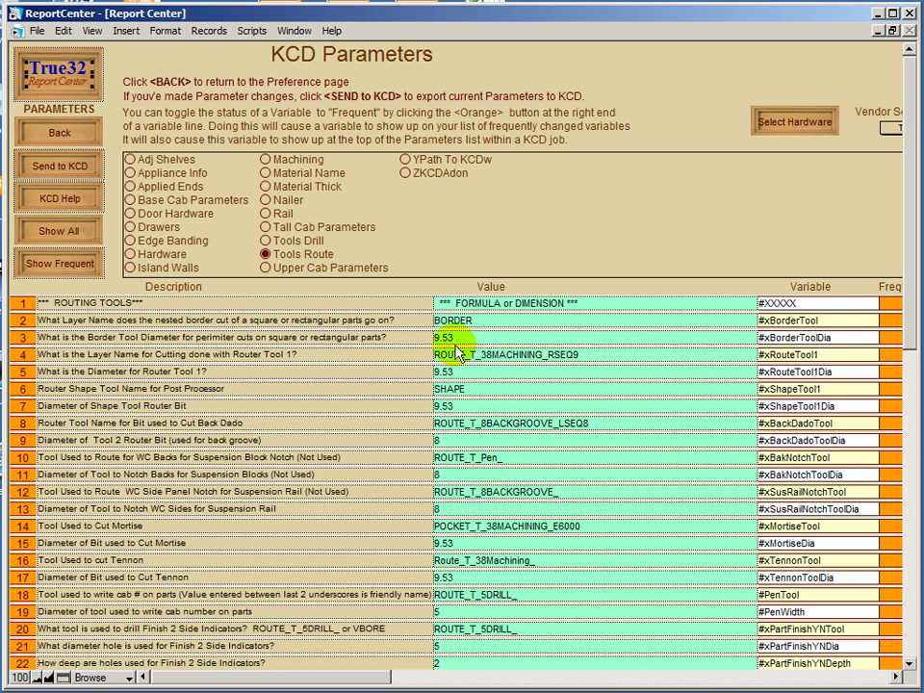
left_click(267, 267)
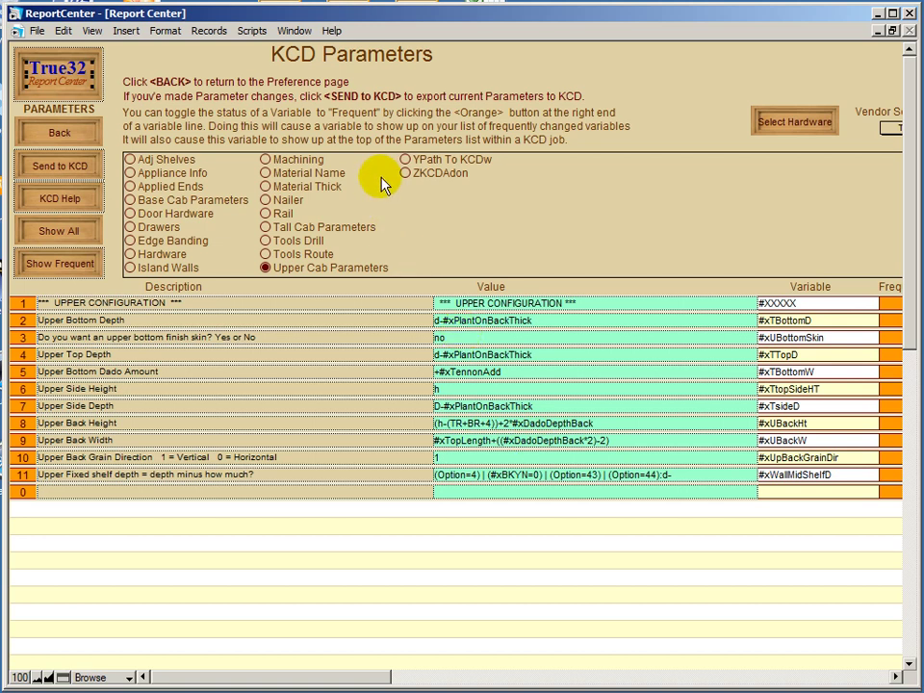
left_click(405, 161)
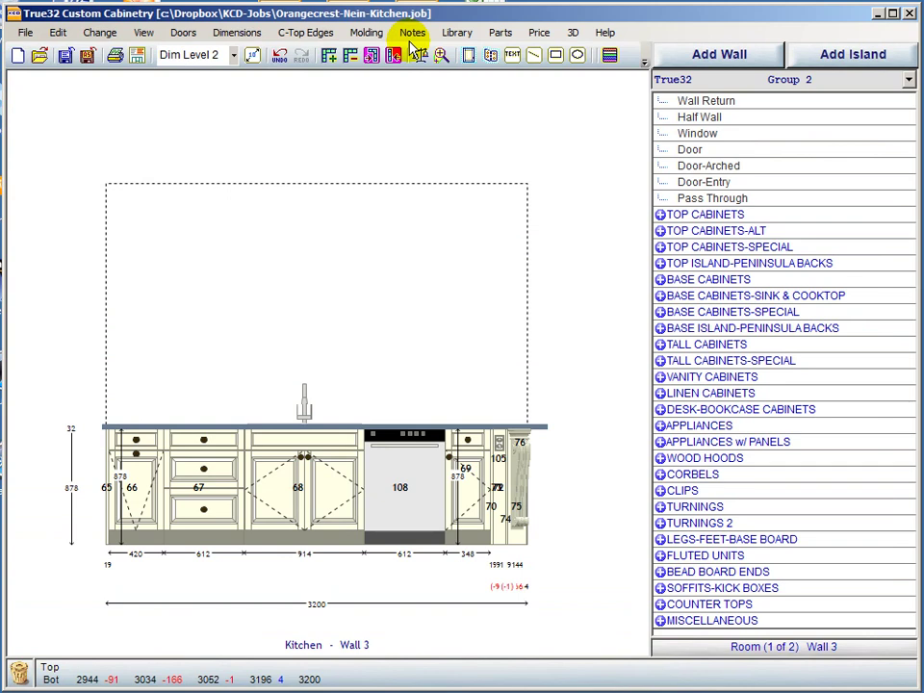
Step: In the kitchen job's Parts Cut-List, open the T32 PartsListing method for editing and load Edge-Banding.prt
left_click(498, 37)
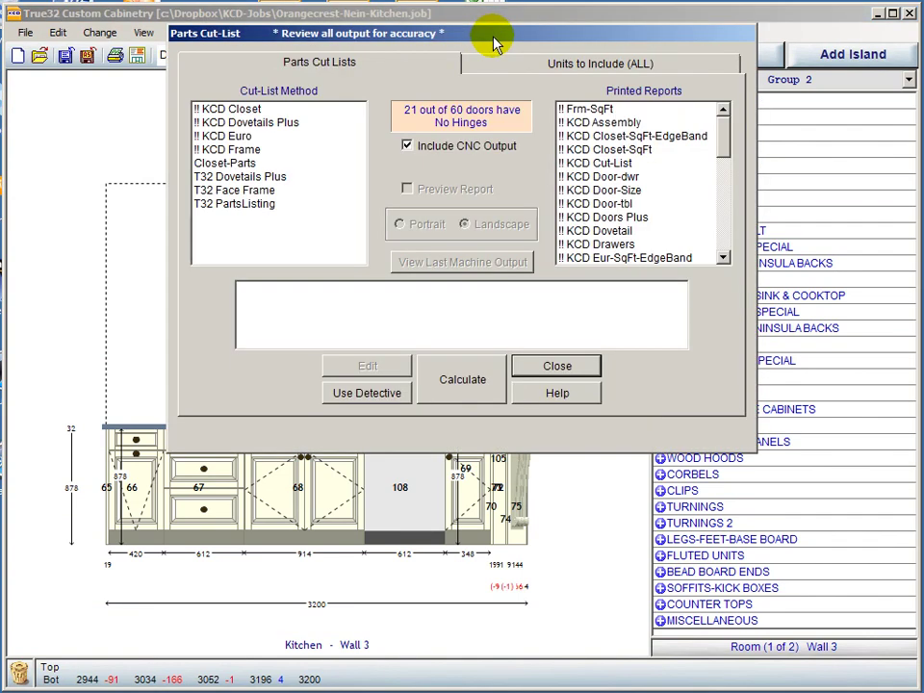
left_click(207, 204)
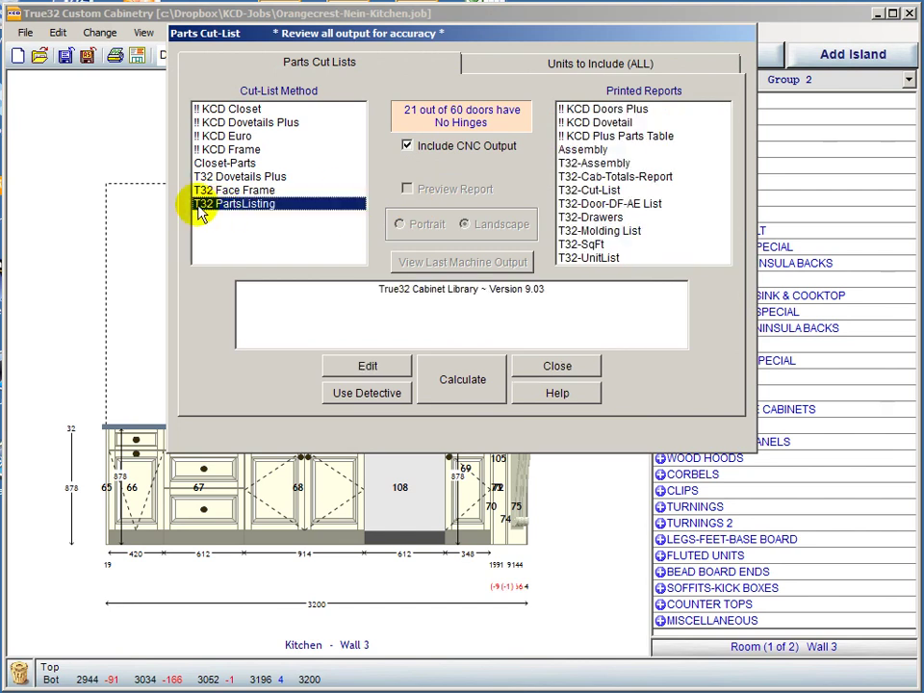
left_click(366, 366)
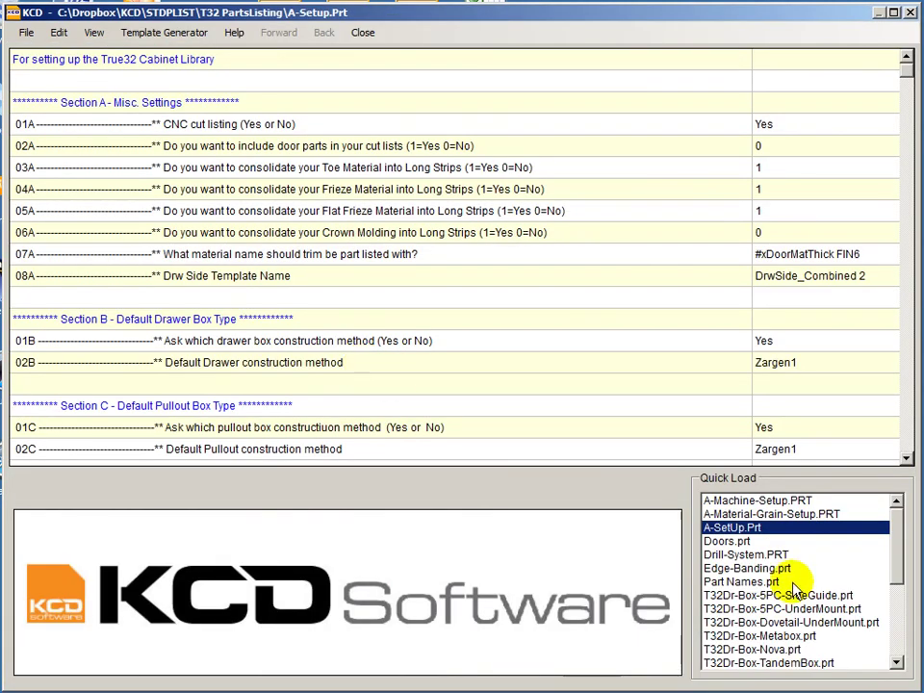
left_click(741, 569)
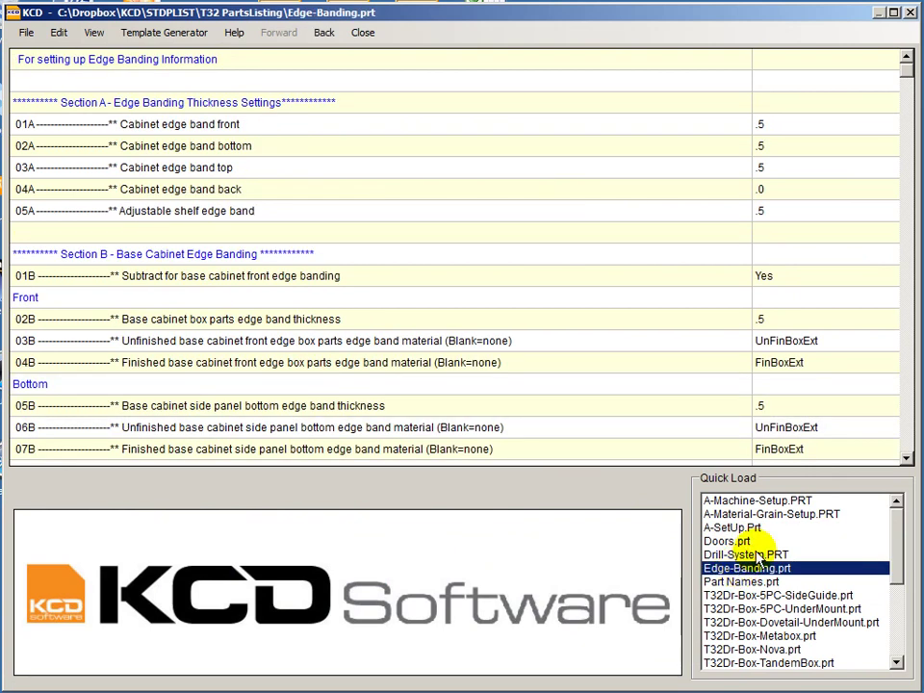
Step: Check the base cabinet side panel bottom edge band settings, choosing UnFinBoxExt as the unfinished material
left_click(906, 459)
left_click(907, 459)
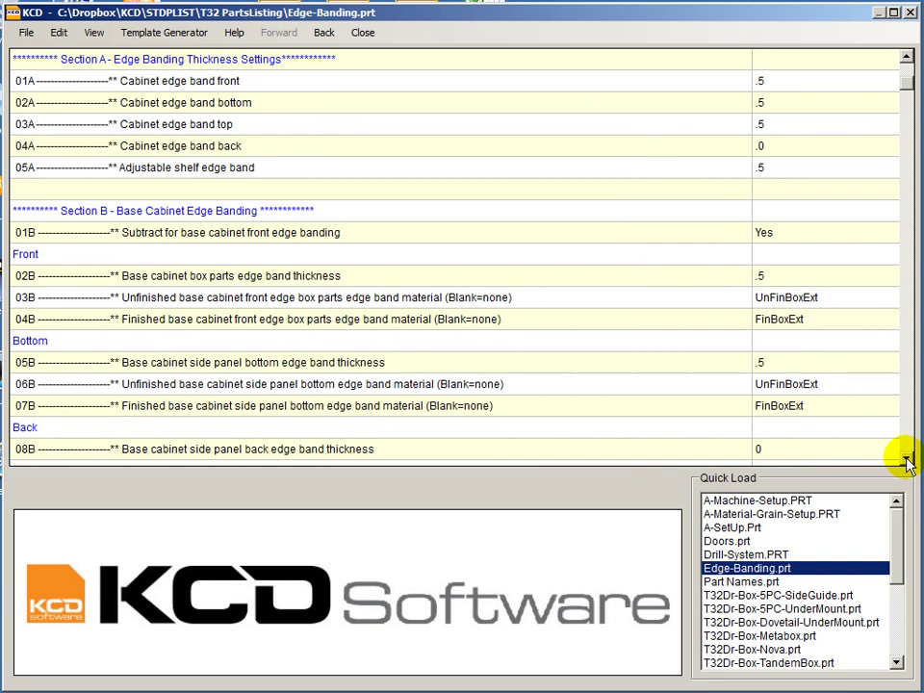
left_click(906, 459)
left_click(906, 459)
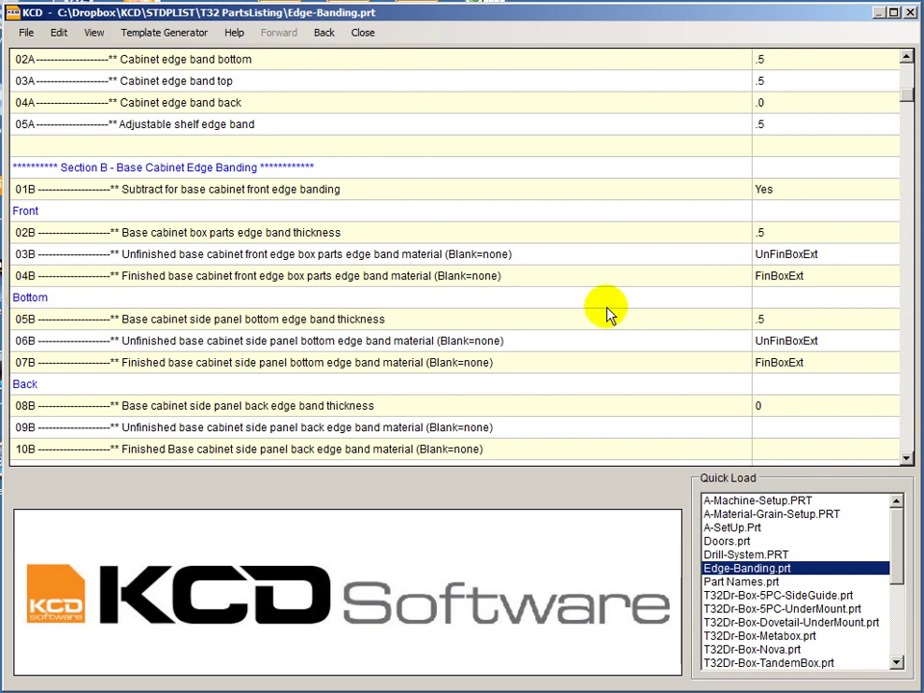
left_click(782, 321)
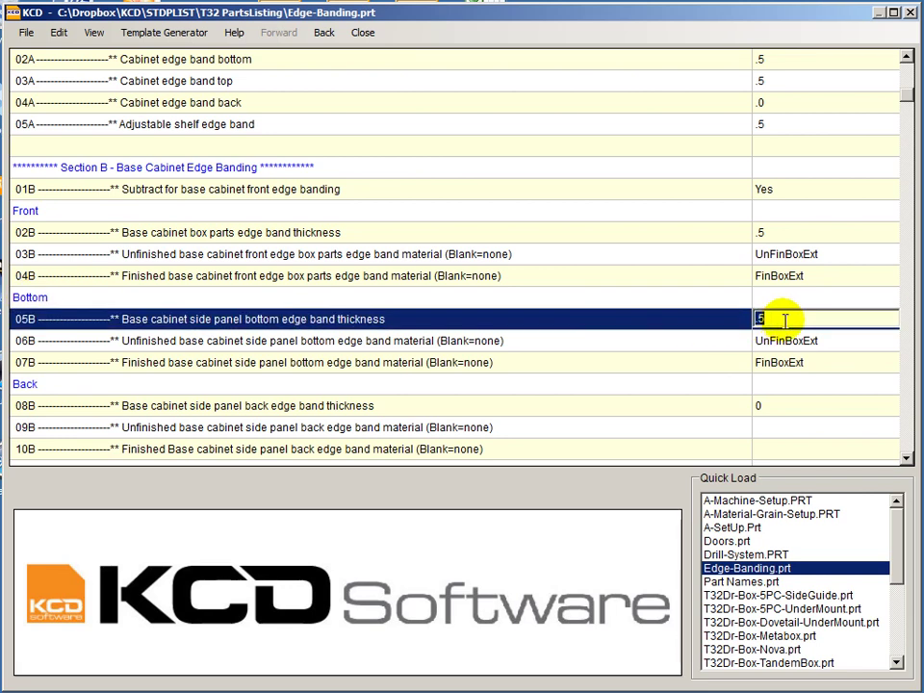
left_click(892, 343)
left_click(891, 341)
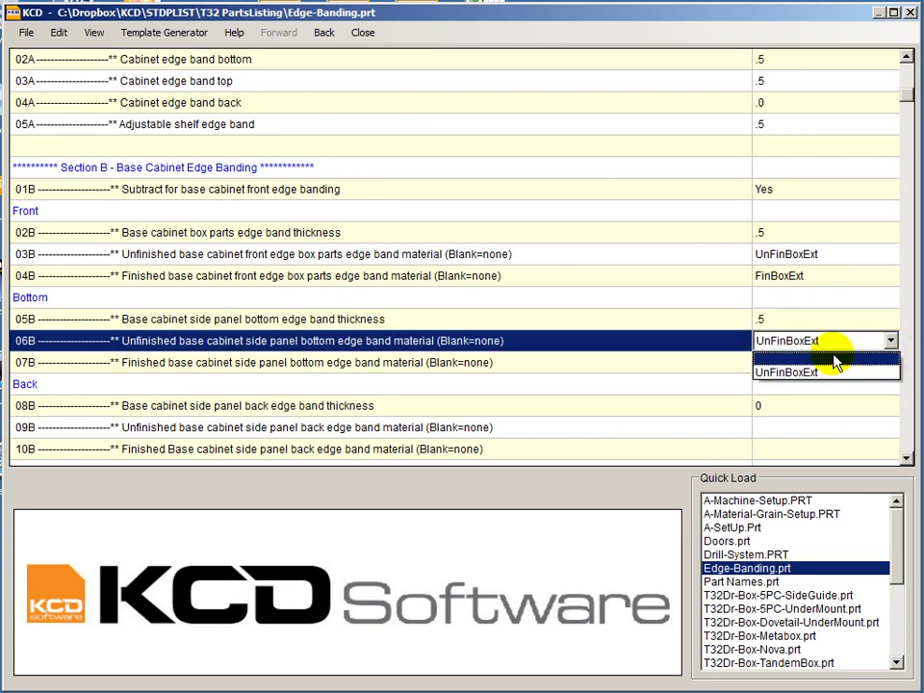
left_click(838, 372)
left_click(844, 362)
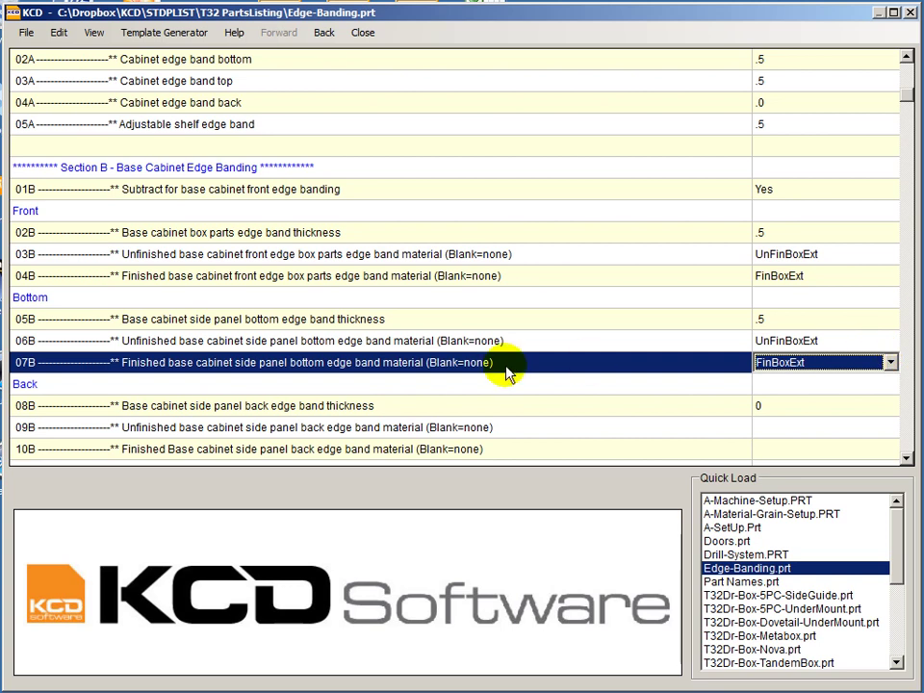
Step: Examine the back and top side panel edge banding settings in Section B for base cabinets
left_click(906, 460)
left_click(906, 459)
left_click(907, 460)
left_click(907, 459)
left_click(907, 460)
left_click(906, 459)
left_click(906, 459)
left_click(906, 459)
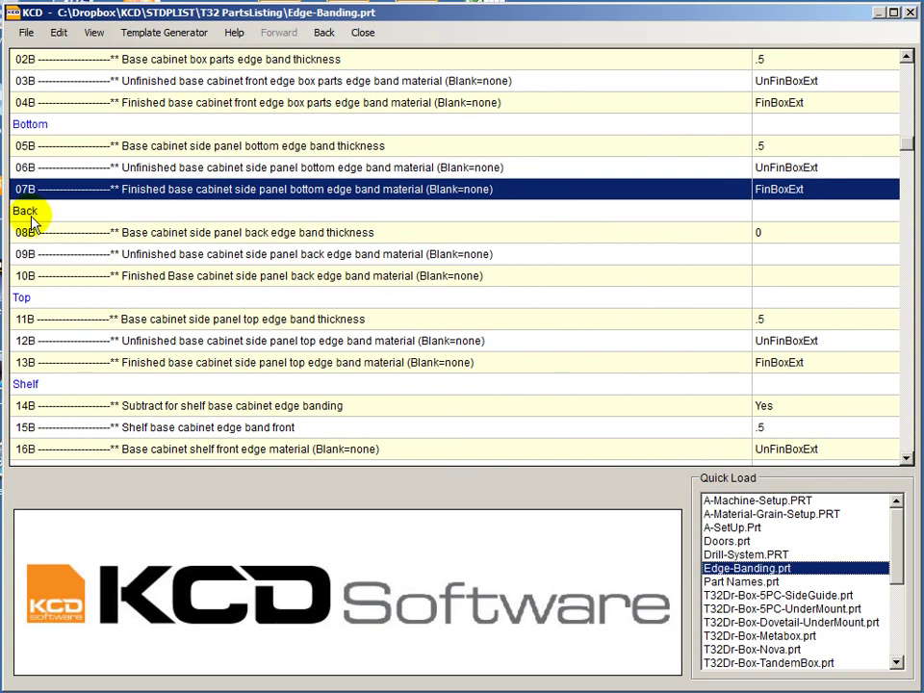
Step: Examine the base cabinet shelf and drawer box edge banding, through to Section C for upper cabinets
left_click(906, 460)
left_click(906, 459)
left_click(906, 459)
left_click(907, 460)
left_click(906, 460)
left_click(906, 460)
left_click(906, 460)
left_click(906, 459)
left_click(906, 459)
left_click(906, 459)
left_click(906, 459)
left_click(906, 459)
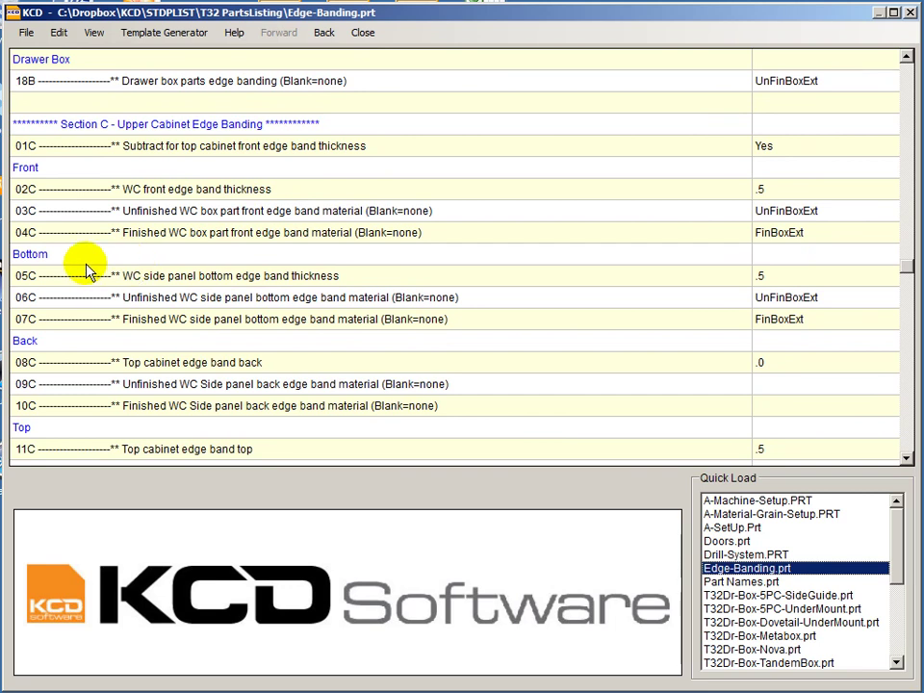
Step: Choose UnFinBoxExt as the unfinished wall cabinet side panel top edge band material in Section C
left_click(907, 460)
left_click(906, 459)
left_click(906, 459)
left_click(906, 459)
left_click(906, 459)
left_click(906, 459)
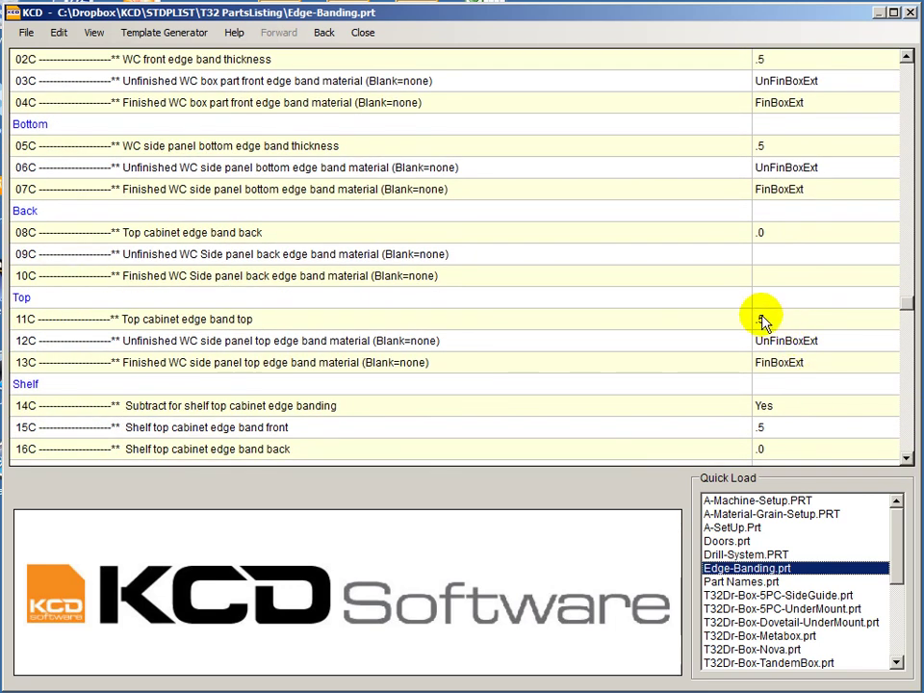
left_click(761, 318)
left_click(782, 348)
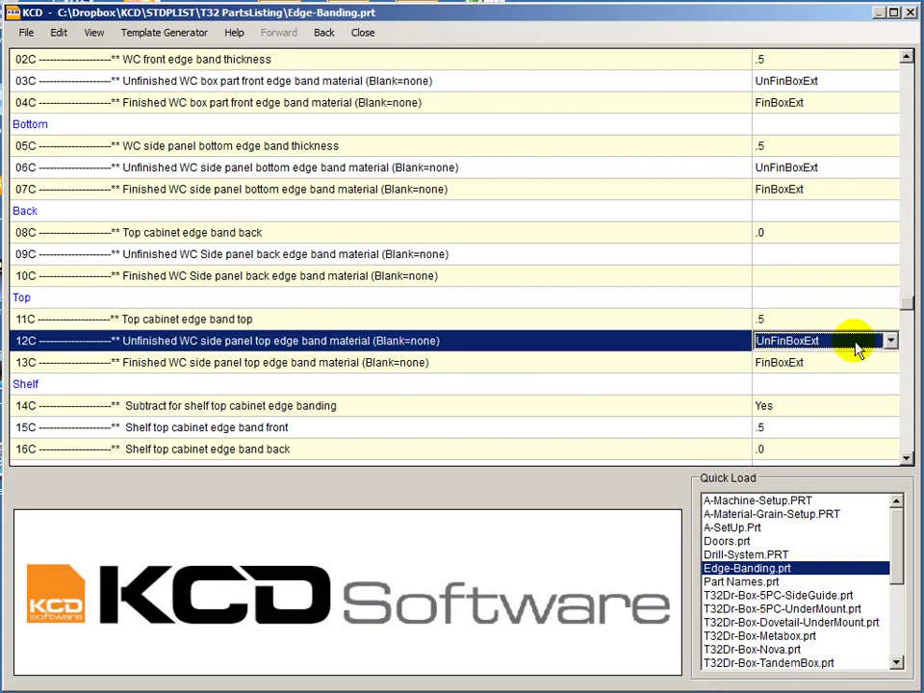
left_click(891, 344)
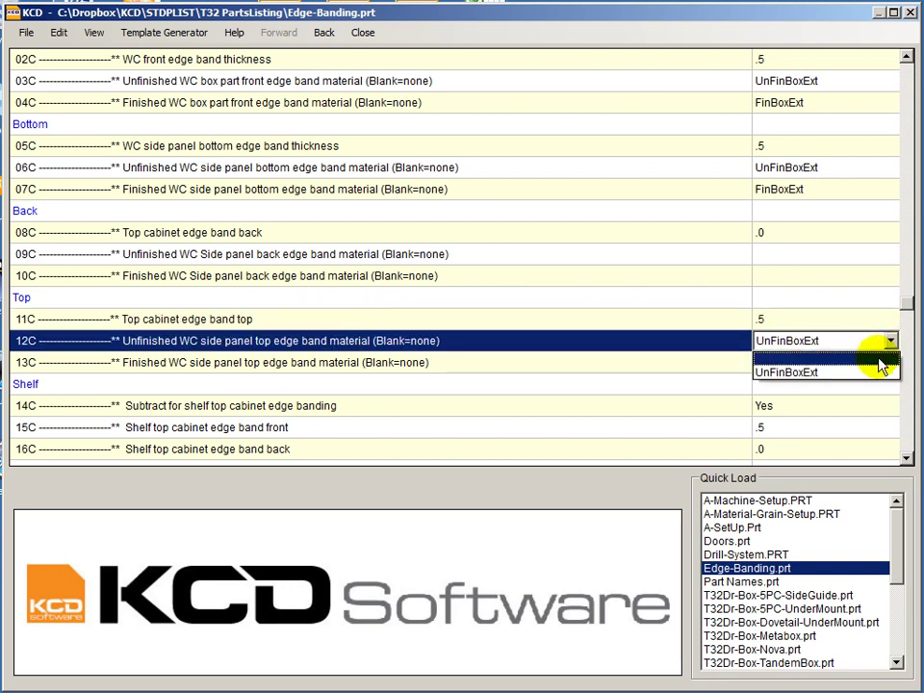
left_click(872, 372)
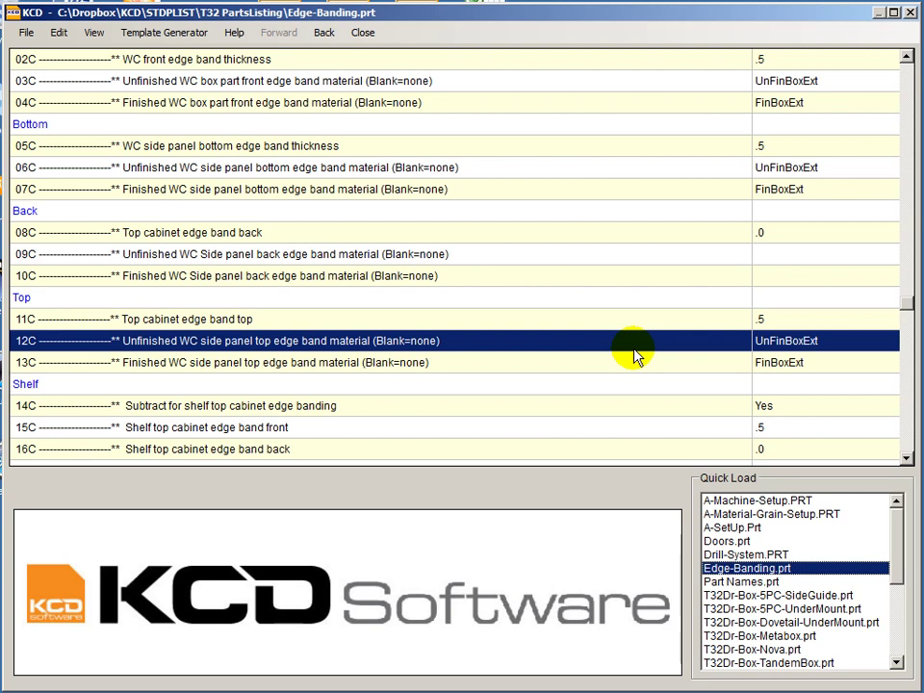
Step: Check the upper cabinet top edge band thickness together with its unfinished and finished material settings
left_click(778, 319)
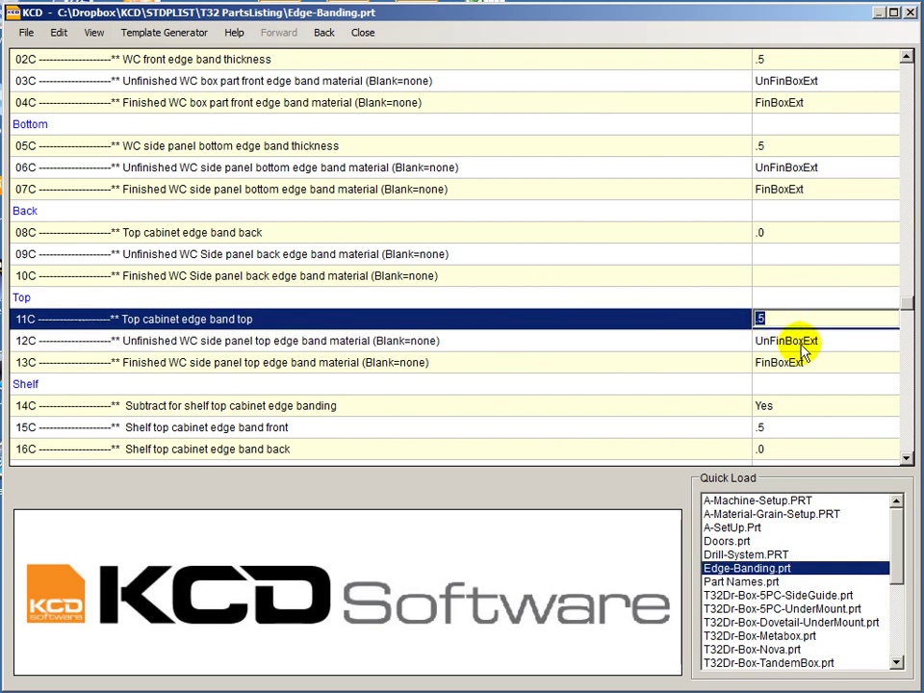
left_click(796, 343)
left_click(805, 364)
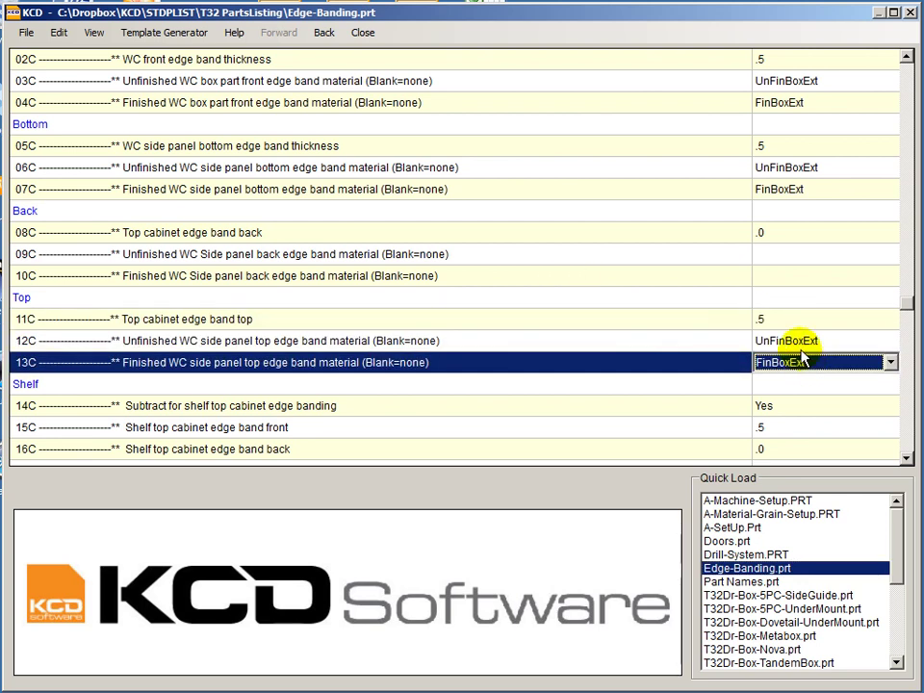